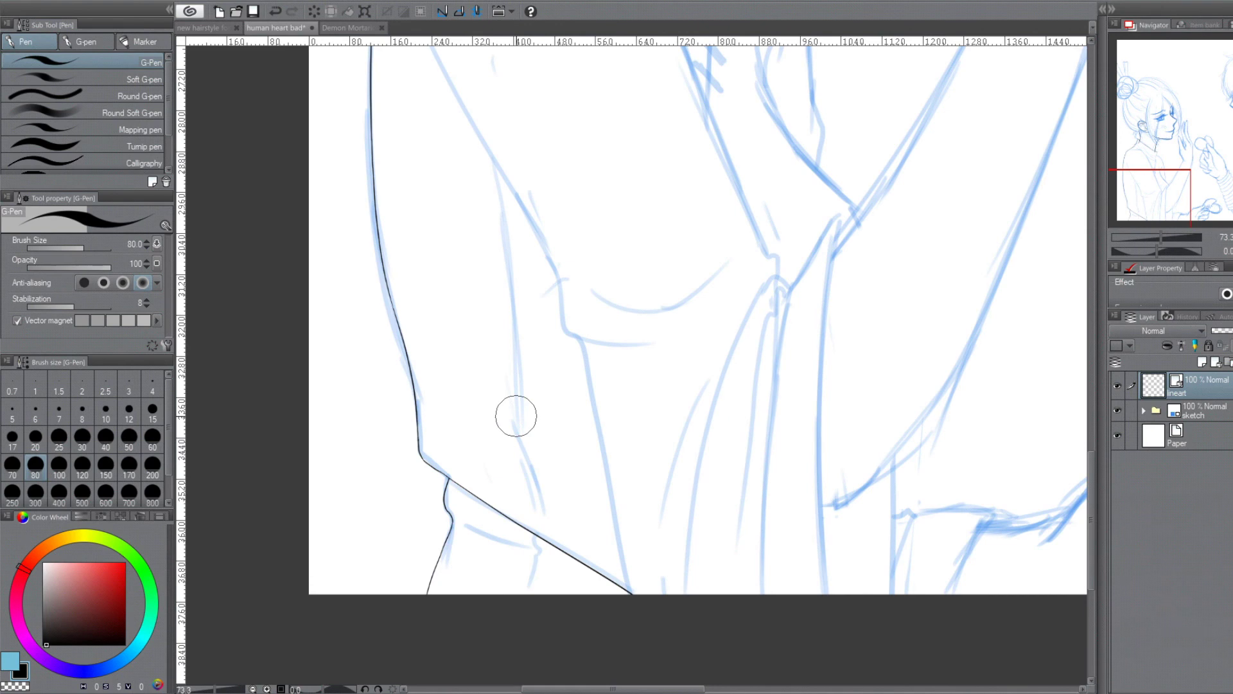
Ink the girl's collar, its folds and the toggle fastenings down the front opening over the blue sketch.
scroll(516, 416, up, 5)
key(h)
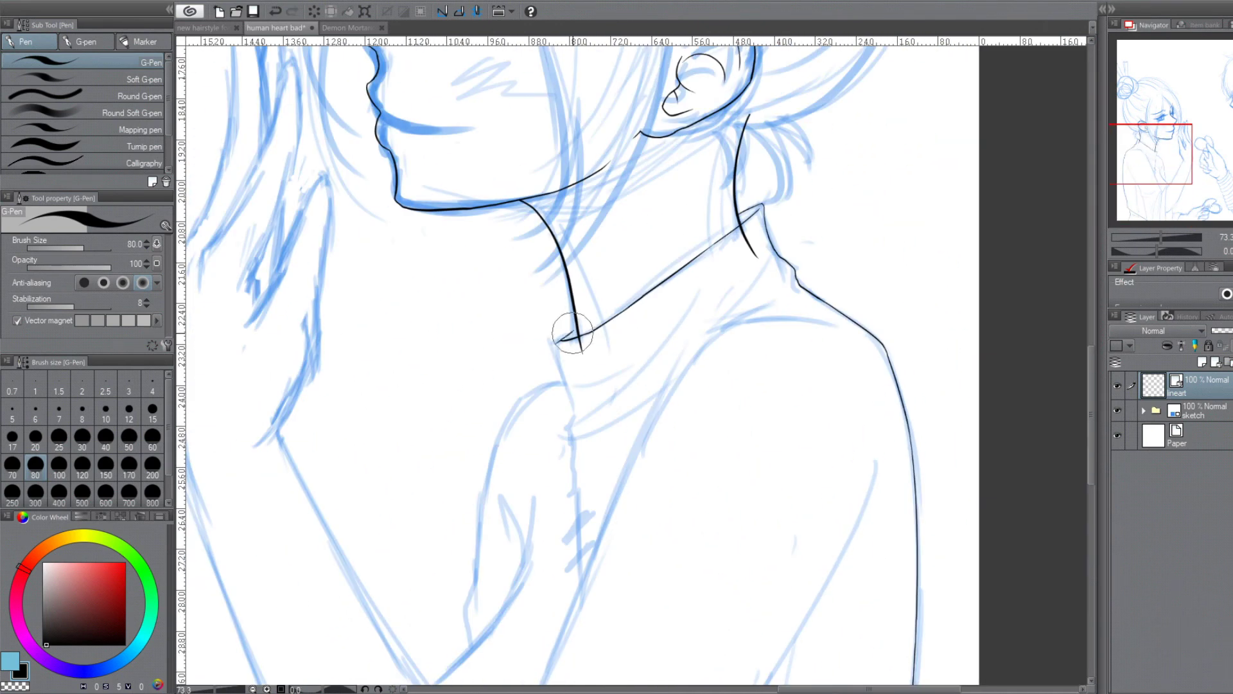
key(h)
scroll(590, 434, down, 10)
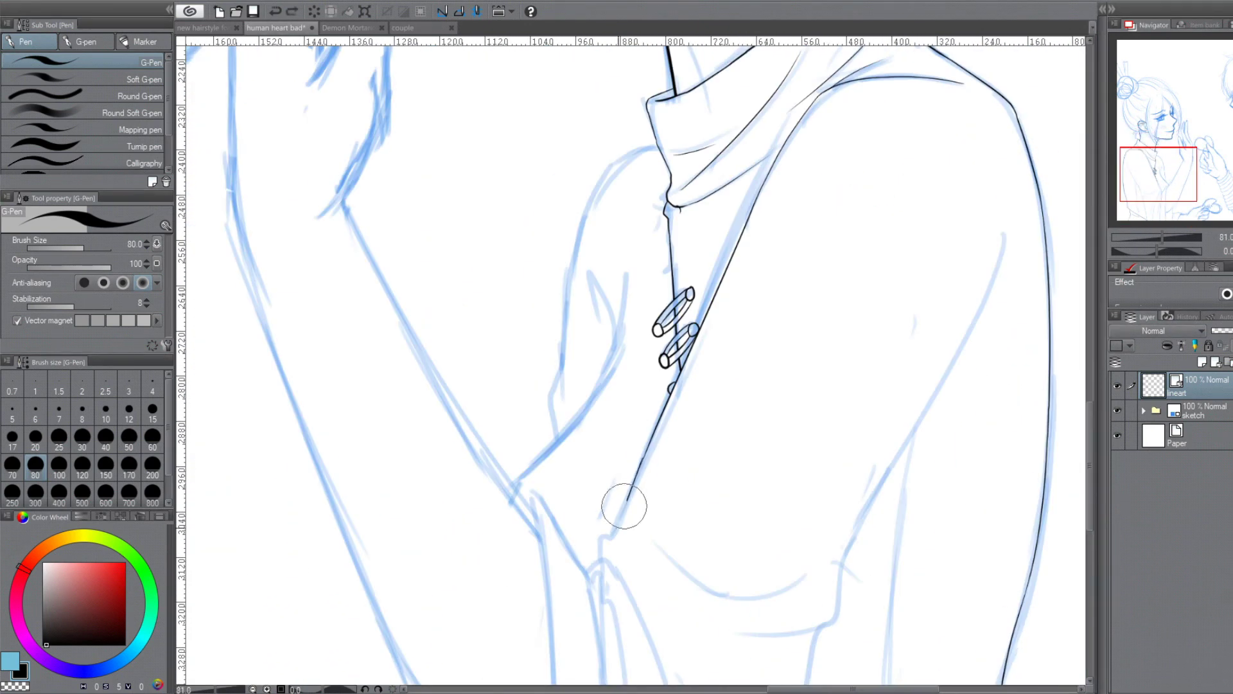
Ink the lower edge of the girl's near sleeve and the fold lines around its elbow.
mouse_move(587, 278)
mouse_down()
mouse_move(424, 646)
mouse_move(604, 309)
mouse_move(565, 539)
mouse_up()
scroll(605, 311, up, 8)
scroll(463, 485, down, 5)
drag(305, 169, 493, 557)
scroll(493, 557, down, 5)
mouse_move(502, 315)
mouse_down()
mouse_move(551, 324)
mouse_move(572, 681)
mouse_up()
Ink the double seam line along the near sleeve and the cloth folds hanging from the waist.
scroll(639, 270, left, 3)
scroll(542, 355, left, 3)
scroll(542, 355, up, 3)
scroll(572, 591, down, 3)
scroll(571, 591, up, 2)
scroll(571, 591, left, 2)
drag(642, 183, 676, 615)
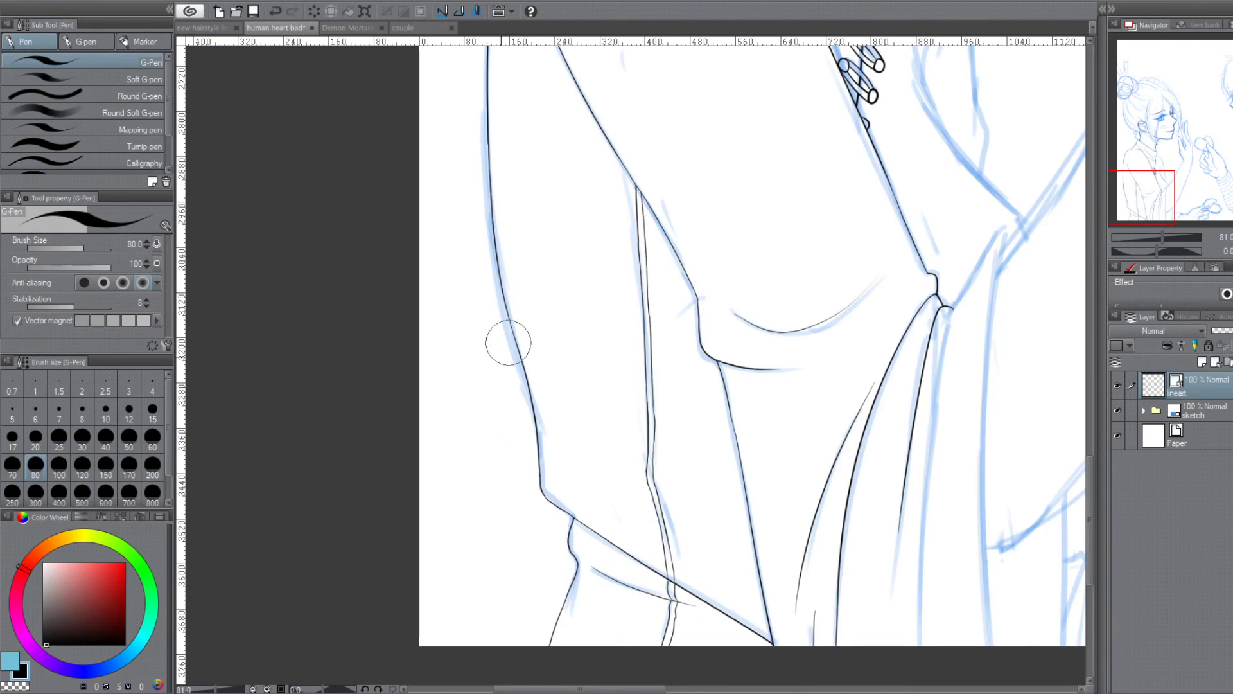
Ink the long fingers and the thumb contour of the girl's raised hand.
key(h)
scroll(508, 343, up, 10)
drag(488, 166, 387, 396)
drag(447, 427, 521, 294)
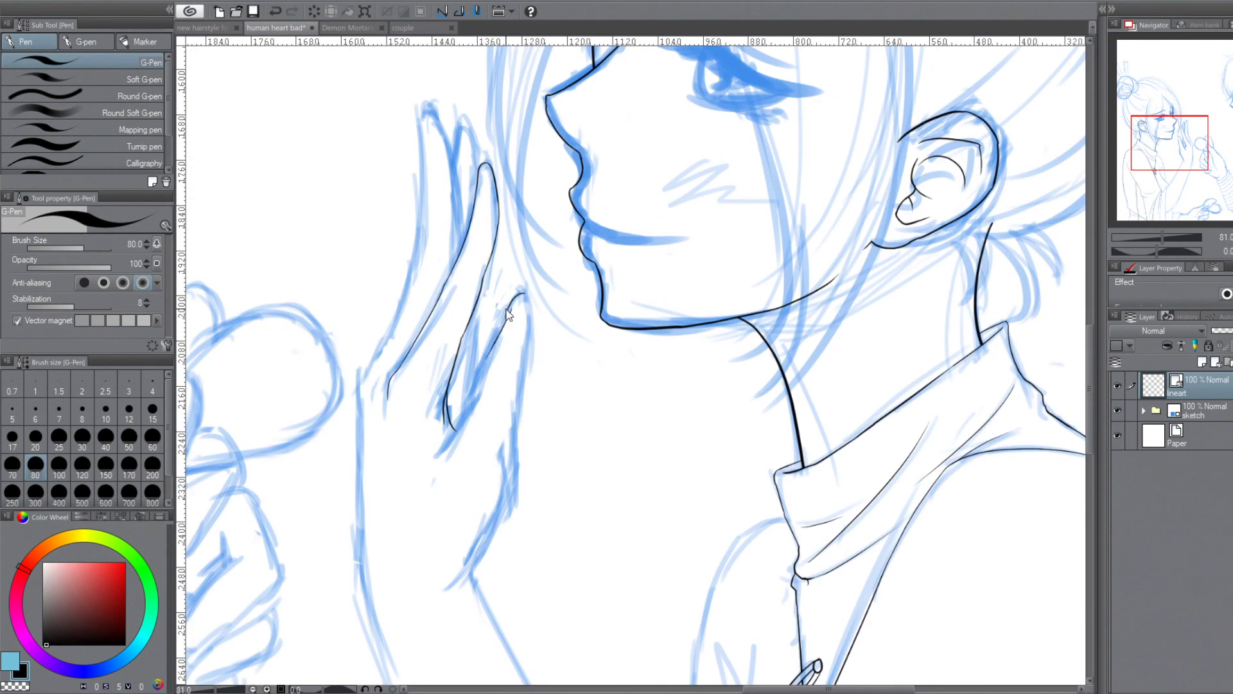
key(h)
drag(740, 293, 811, 583)
key(h)
drag(467, 213, 461, 149)
key(h)
key(h)
Ink the back of the raised hand down to the wrist and its remaining fingertips.
mouse_move(386, 398)
mouse_down()
mouse_move(353, 545)
mouse_move(384, 655)
mouse_up()
scroll(498, 156, up, 1)
scroll(498, 157, left, 2)
key(h)
key(h)
drag(504, 159, 521, 206)
key(h)
key(h)
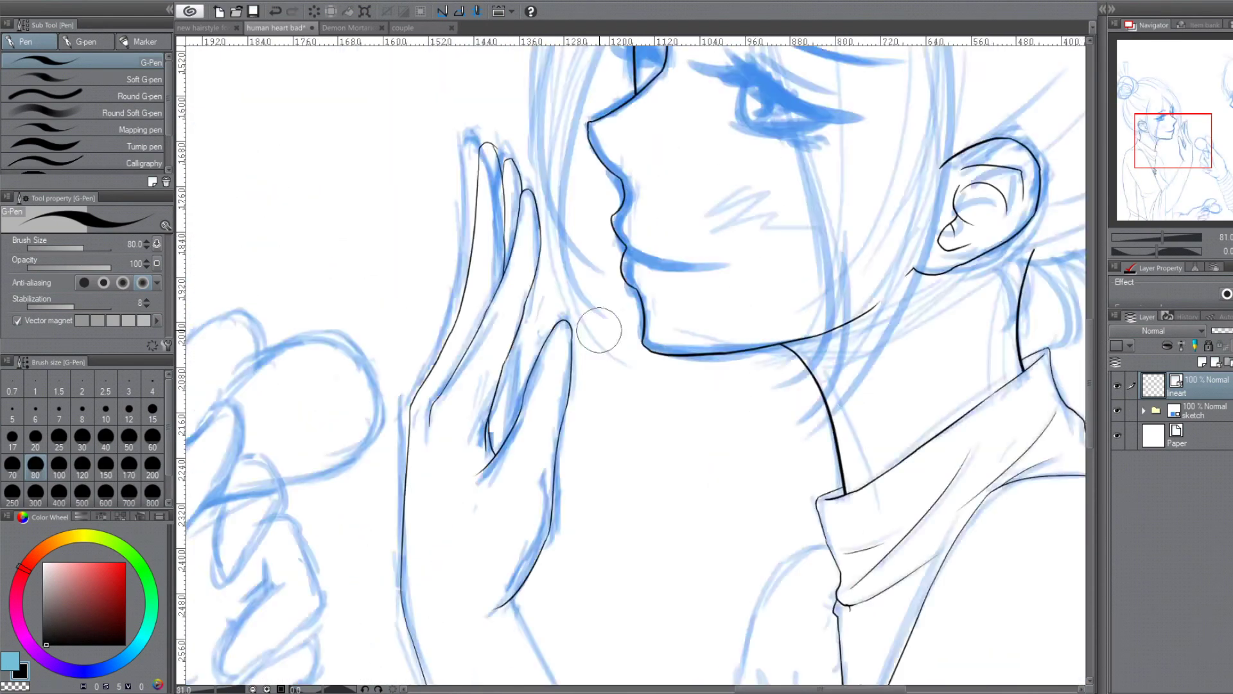
Ink the raised forearm's edge and the contours of the far shoulder and sleeve beside the toggles.
scroll(598, 330, down, 4)
drag(512, 311, 722, 668)
drag(826, 260, 723, 552)
drag(768, 389, 785, 456)
drag(787, 462, 674, 607)
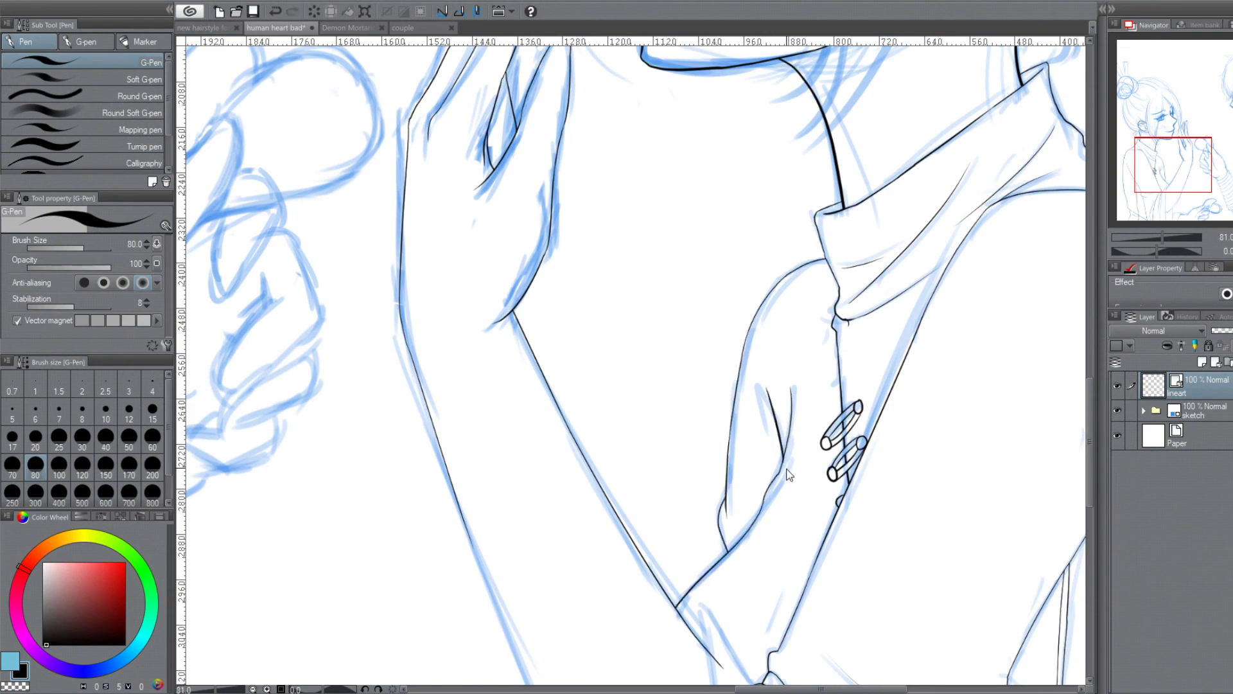
Ink the raised arm's outer sleeve down to the elbow with the adjoining waist folds, and save the drawing.
scroll(641, 374, down, 4)
scroll(641, 373, right, 2)
scroll(640, 422, down, 3)
scroll(611, 317, up, 4)
scroll(454, 322, left, 1)
scroll(628, 358, down, 3)
scroll(591, 315, up, 4)
scroll(591, 315, right, 3)
scroll(591, 318, down, 3)
scroll(591, 317, down, 4)
scroll(592, 317, right, 3)
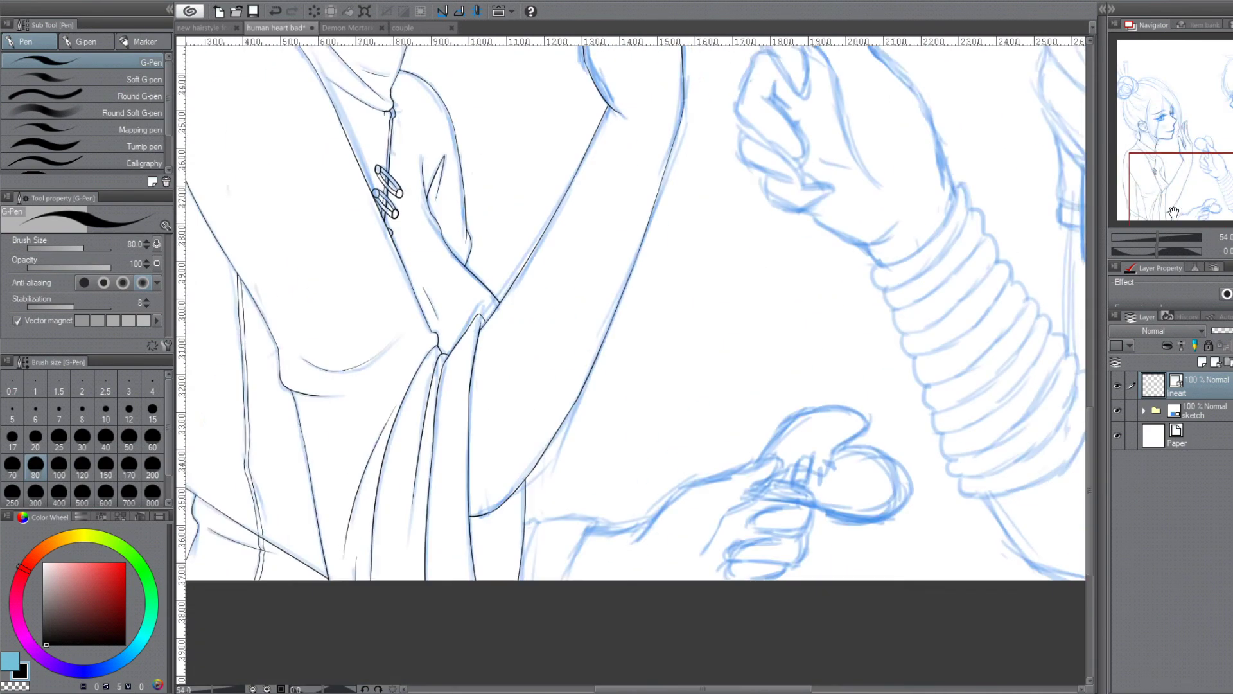
key(ctrl+s)
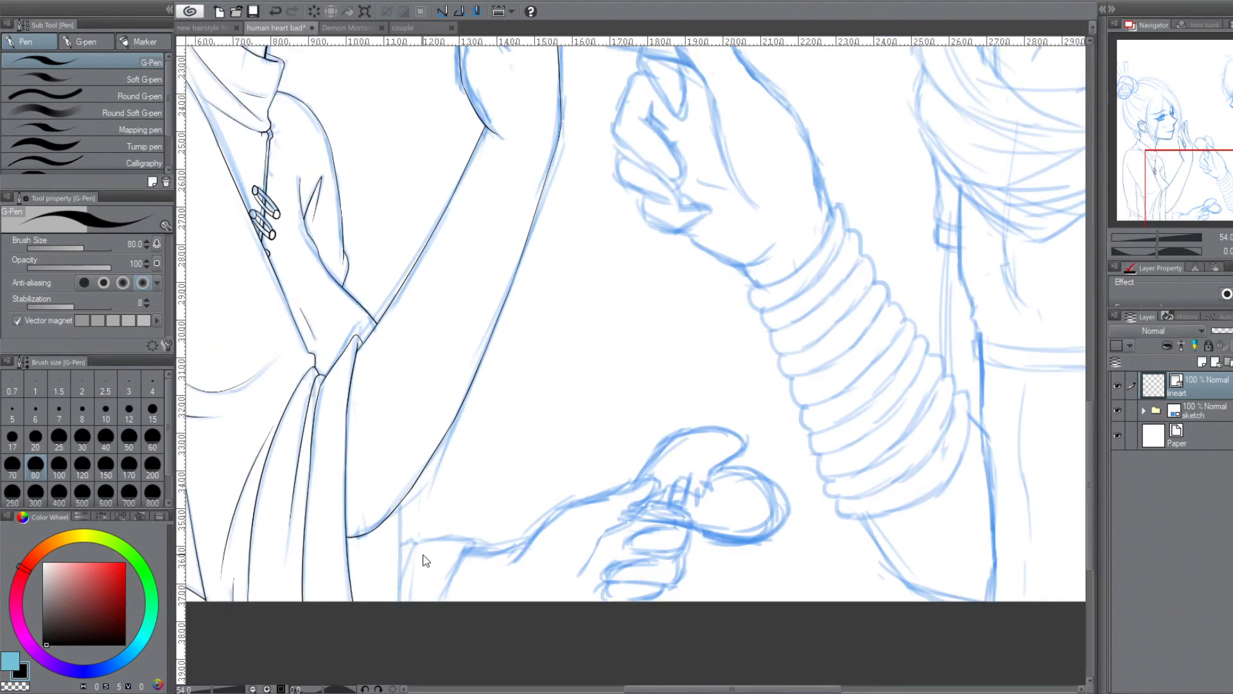
Ink the outstretched forearm and its cuff edge near the lower border of the canvas.
key(h)
drag(724, 500, 820, 512)
key(h)
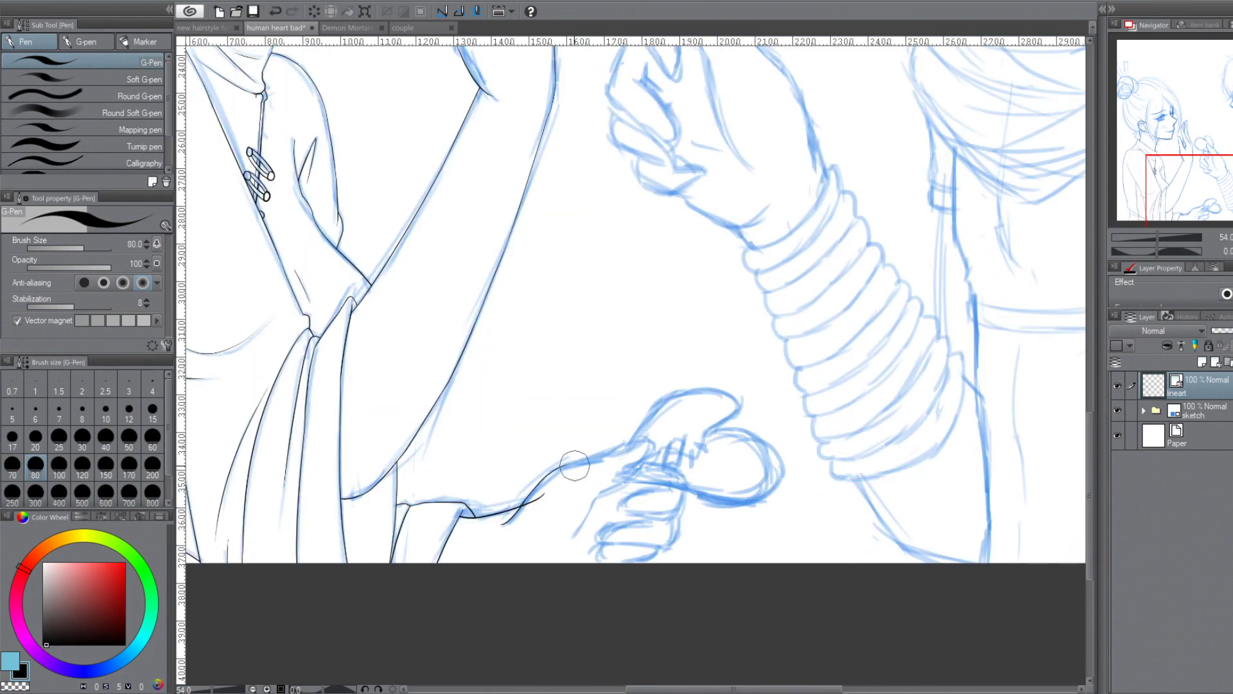
key(h)
mouse_move(635, 467)
mouse_down()
mouse_move(679, 483)
mouse_move(719, 546)
mouse_up()
drag(585, 434, 596, 497)
Ink both lobes of the stitched heart held in the lower hand.
scroll(578, 488, up, 3)
mouse_move(488, 472)
mouse_down()
mouse_move(576, 499)
mouse_move(709, 468)
mouse_up()
drag(519, 357, 523, 314)
key(h)
mouse_move(741, 315)
mouse_down()
mouse_move(552, 417)
mouse_move(655, 417)
mouse_up()
key(h)
Ink the heart's stitches and the upper fingers gripping it.
key(h)
drag(639, 532, 620, 507)
key(h)
drag(644, 574, 739, 546)
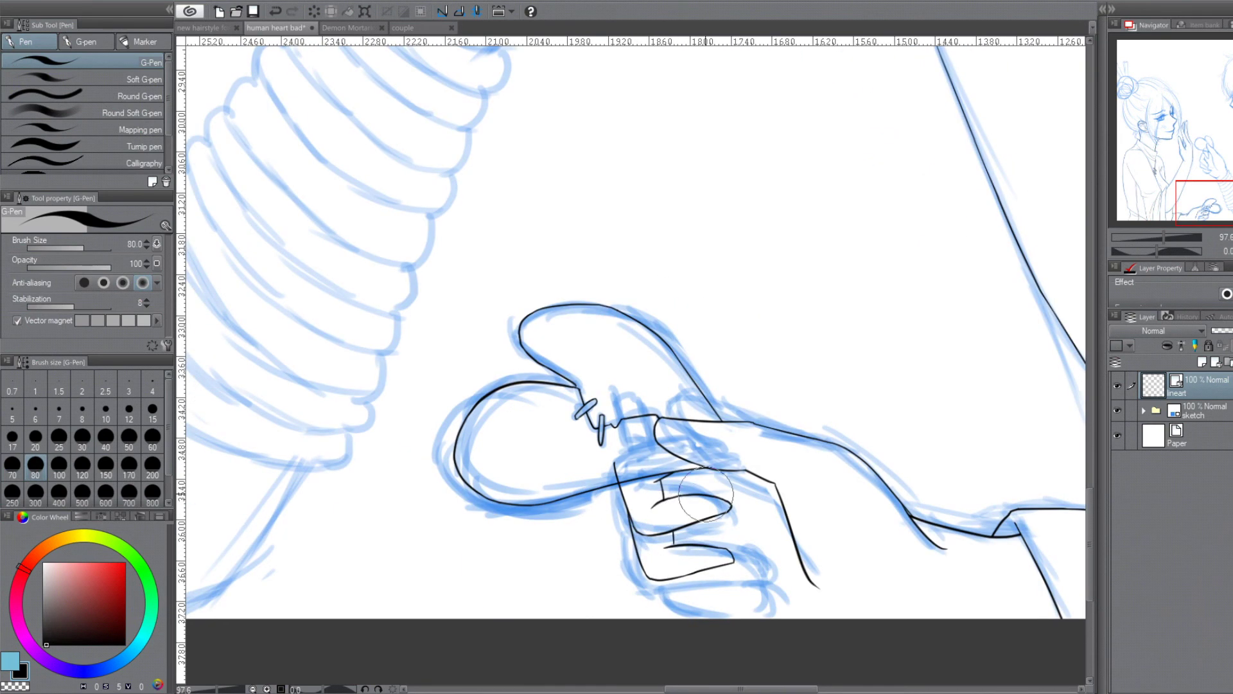
Ink the remaining lower fingers and finish the outline of the hand holding the heart.
key(h)
key(h)
mouse_move(713, 498)
mouse_down()
mouse_move(670, 583)
mouse_move(761, 610)
mouse_up()
key(h)
key(h)
drag(664, 610, 767, 636)
key(h)
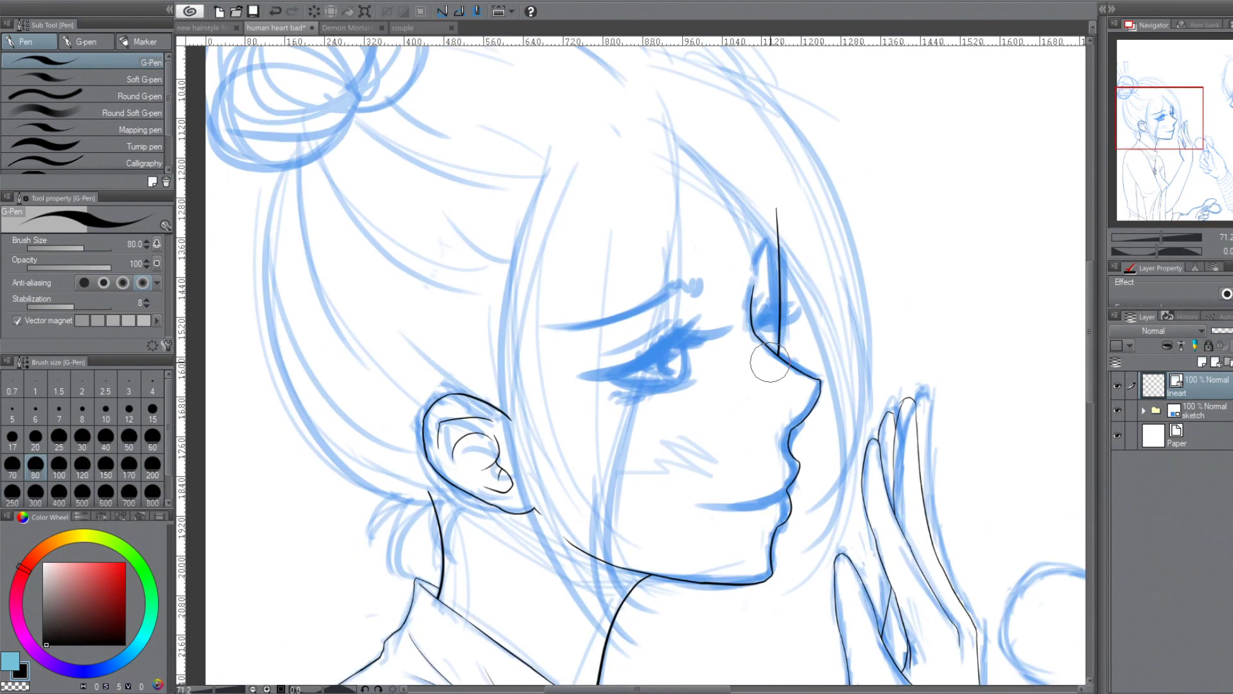
Ink the long front hair strands framing the girl's eyes and cheek.
drag(669, 113, 659, 389)
scroll(642, 321, up, 1)
drag(626, 485, 668, 655)
drag(575, 103, 671, 655)
drag(636, 52, 565, 617)
key(h)
mouse_move(668, 125)
mouse_down()
mouse_move(465, 450)
mouse_move(504, 675)
mouse_up()
key(ctrl+z)
key(ctrl+t)
drag(452, 450, 463, 411)
key(Escape)
Ink the outer contour of the fringe sweeping from the crown down past the face.
mouse_move(627, 55)
mouse_down()
mouse_move(443, 488)
mouse_move(421, 643)
mouse_up()
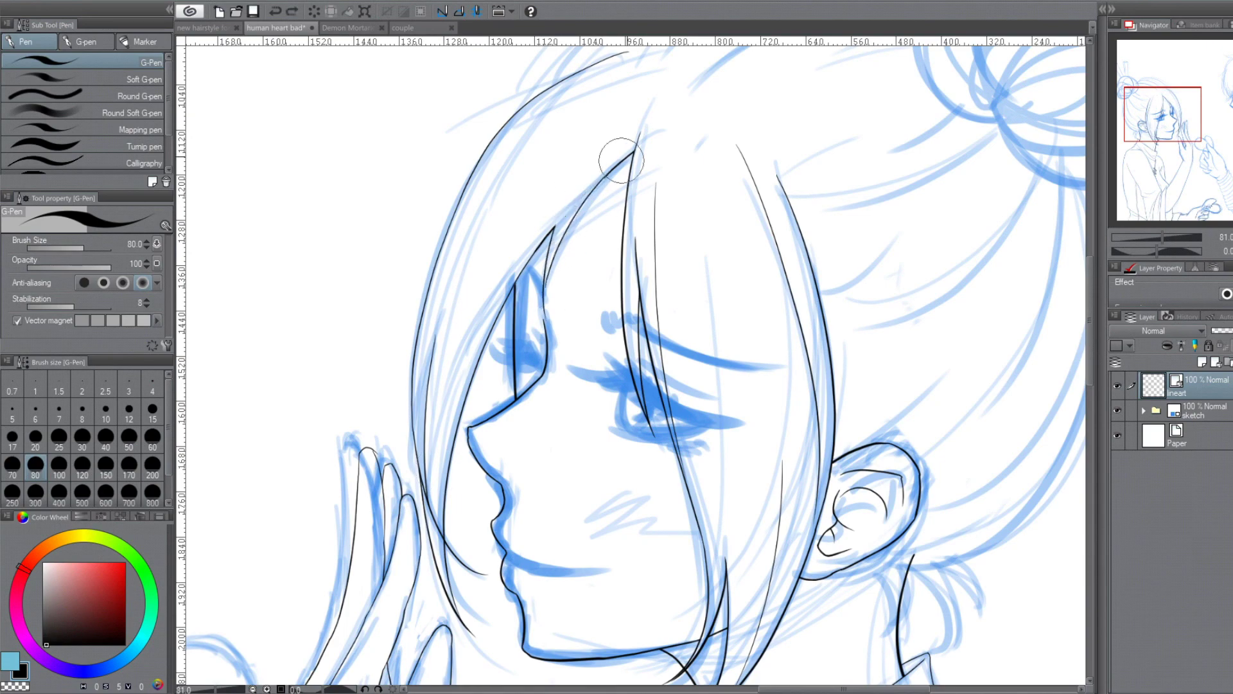
drag(1190, 110, 1175, 103)
key(h)
scroll(636, 360, down, 2)
mouse_move(738, 385)
mouse_down()
mouse_move(634, 219)
mouse_move(617, 459)
mouse_up()
Add a new layer and ink the swept-back hair strands running across the head to the bun.
key(ctrl+shift+n)
drag(732, 160, 662, 402)
drag(800, 170, 716, 328)
key(ctrl+z)
key(h)
drag(504, 115, 325, 318)
key(h)
key(h)
key(h)
scroll(543, 523, up, 1)
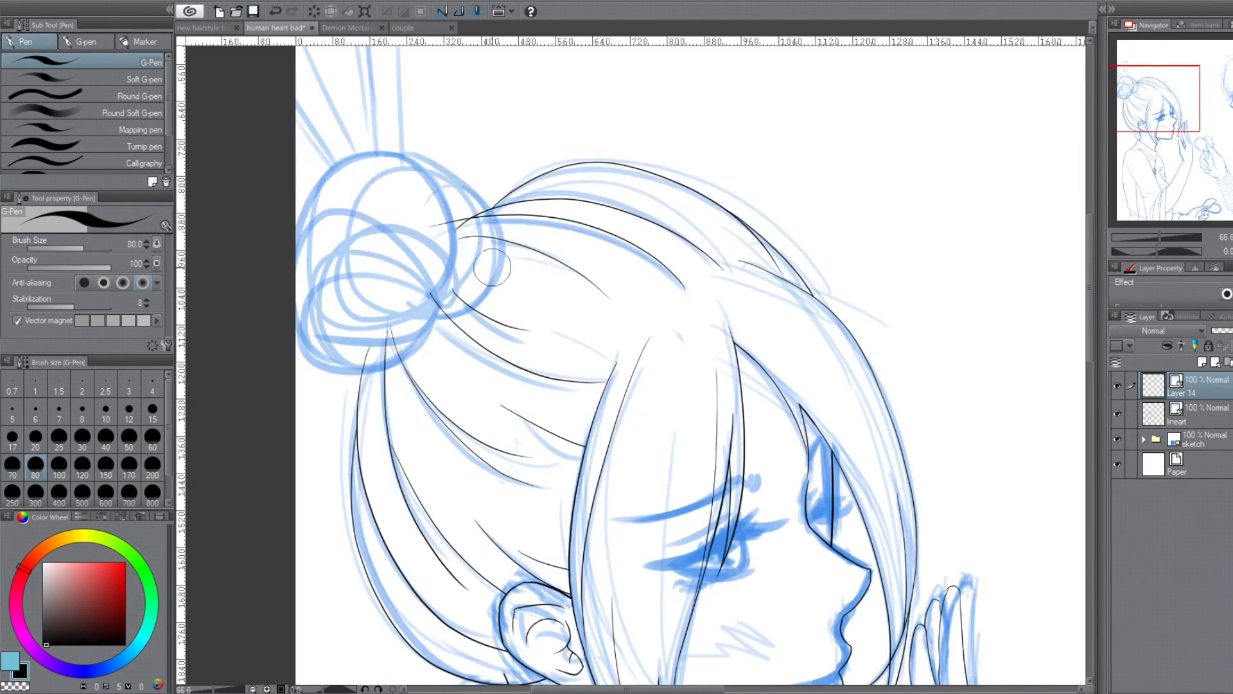
Ink the hair bun's overlapping coils and loose ends on another new layer and merge it into the layer below.
key(ctrl+shift+n)
mouse_move(450, 193)
mouse_down()
mouse_move(519, 350)
mouse_move(585, 452)
mouse_up()
mouse_move(581, 366)
mouse_down()
mouse_move(524, 298)
mouse_move(615, 327)
mouse_move(571, 384)
mouse_up()
mouse_move(533, 209)
mouse_down()
mouse_move(604, 334)
mouse_move(450, 334)
mouse_up()
key(h)
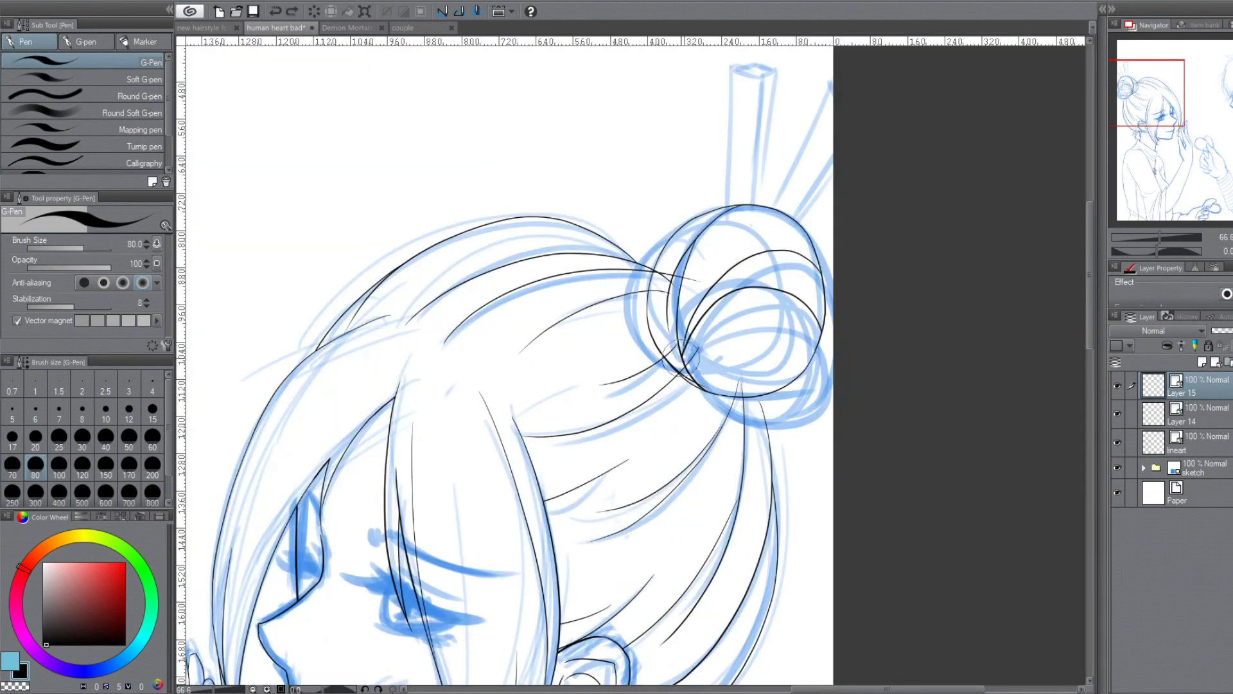
drag(691, 222, 636, 347)
key(h)
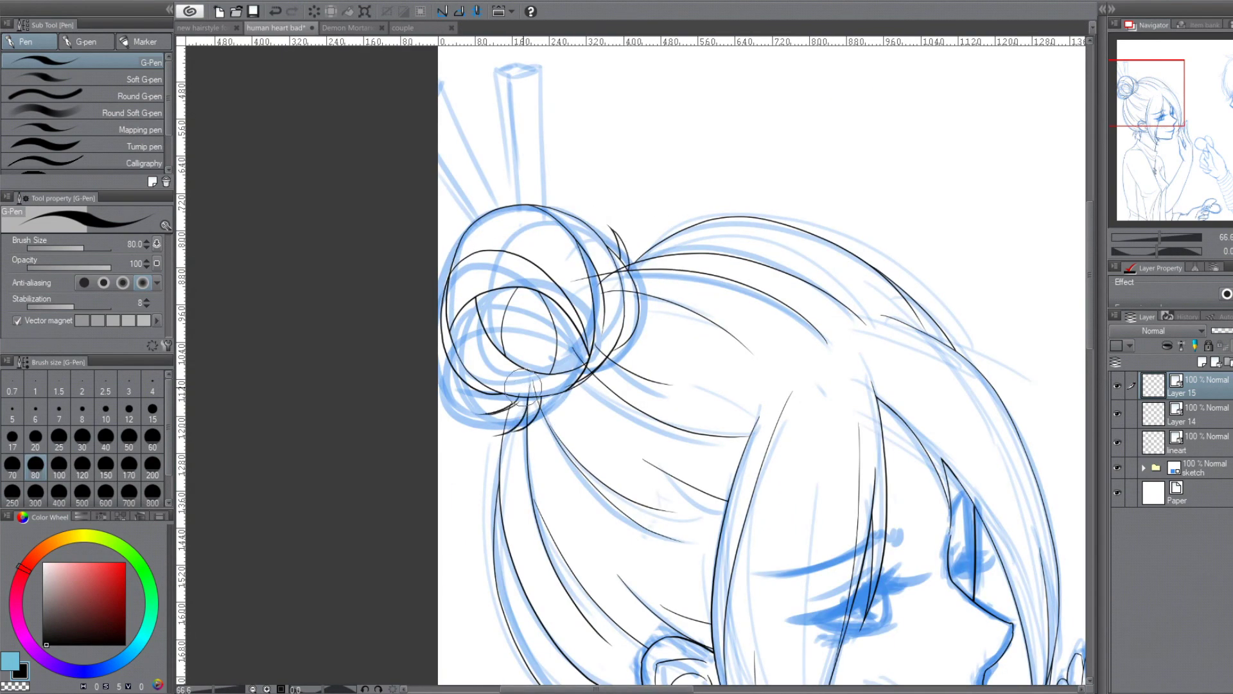
key(ctrl+e)
Ink the hair sticks passing through the bun, including the ends protruding beneath it.
key(h)
key(h)
key(h)
drag(748, 276, 752, 91)
key(h)
key(h)
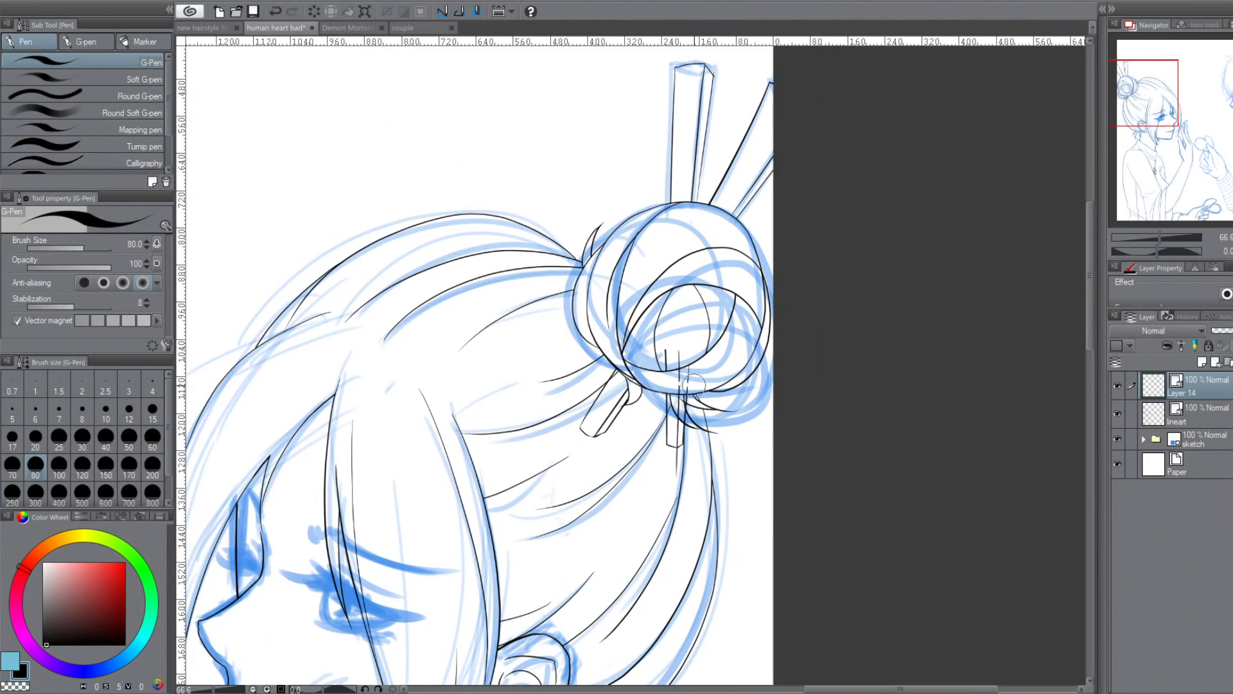
Ink the loose hair tufts at the nape behind the ear and save the drawing.
scroll(687, 363, down, 2)
key(h)
key(h)
scroll(779, 289, down, 5)
scroll(779, 217, up, 6)
drag(779, 217, 670, 111)
key(ctrl+s)
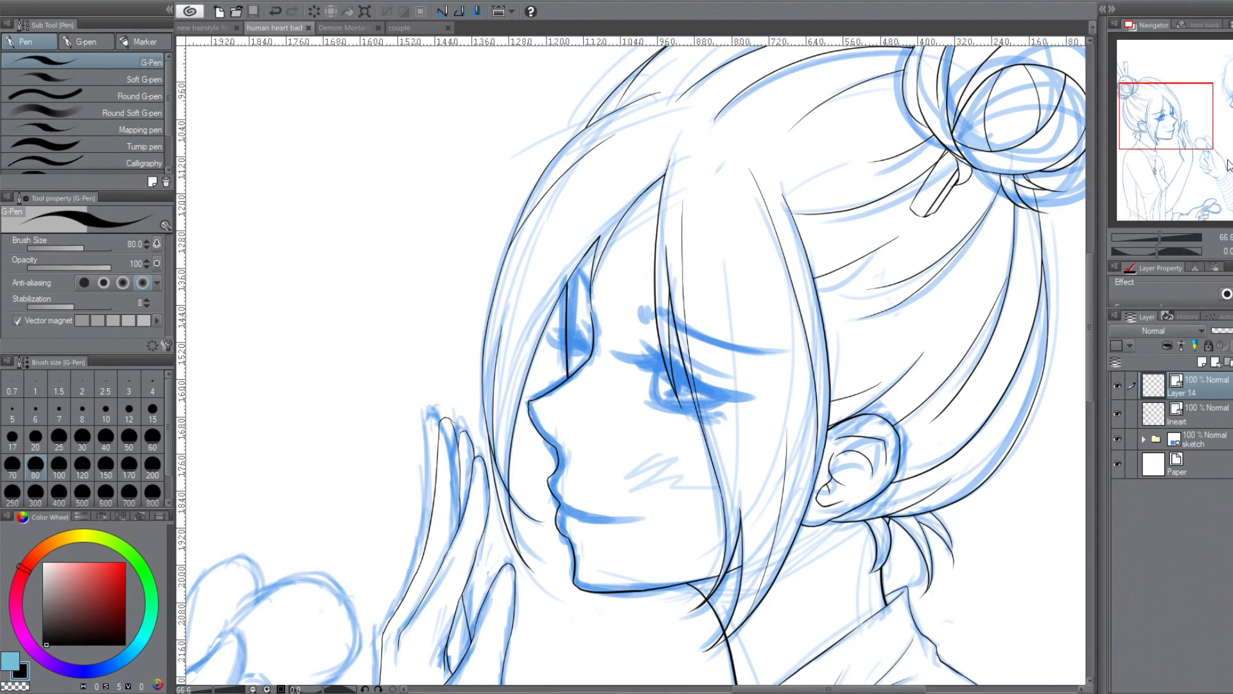
Expand the sketch layer folder and ink the near eye's upper lash line with its pointed front lashes.
key(h)
scroll(642, 360, up, 4)
click(1143, 439)
drag(482, 374, 684, 271)
drag(694, 263, 665, 313)
drag(748, 246, 688, 299)
mouse_move(753, 271)
mouse_down()
mouse_move(694, 325)
mouse_move(777, 273)
mouse_up()
Ink the near eye's eyelid crease, lower lid line and short lower lashes.
key(h)
key(h)
key(h)
key(h)
drag(655, 258, 509, 331)
key(h)
mouse_move(704, 384)
mouse_down()
mouse_move(620, 400)
mouse_move(745, 384)
mouse_move(530, 387)
mouse_up()
key(h)
key(h)
key(h)
drag(601, 413, 569, 418)
key(h)
key(h)
Ink the far eye's lashes and both tapered eyebrows.
drag(867, 221, 833, 271)
drag(915, 239, 866, 257)
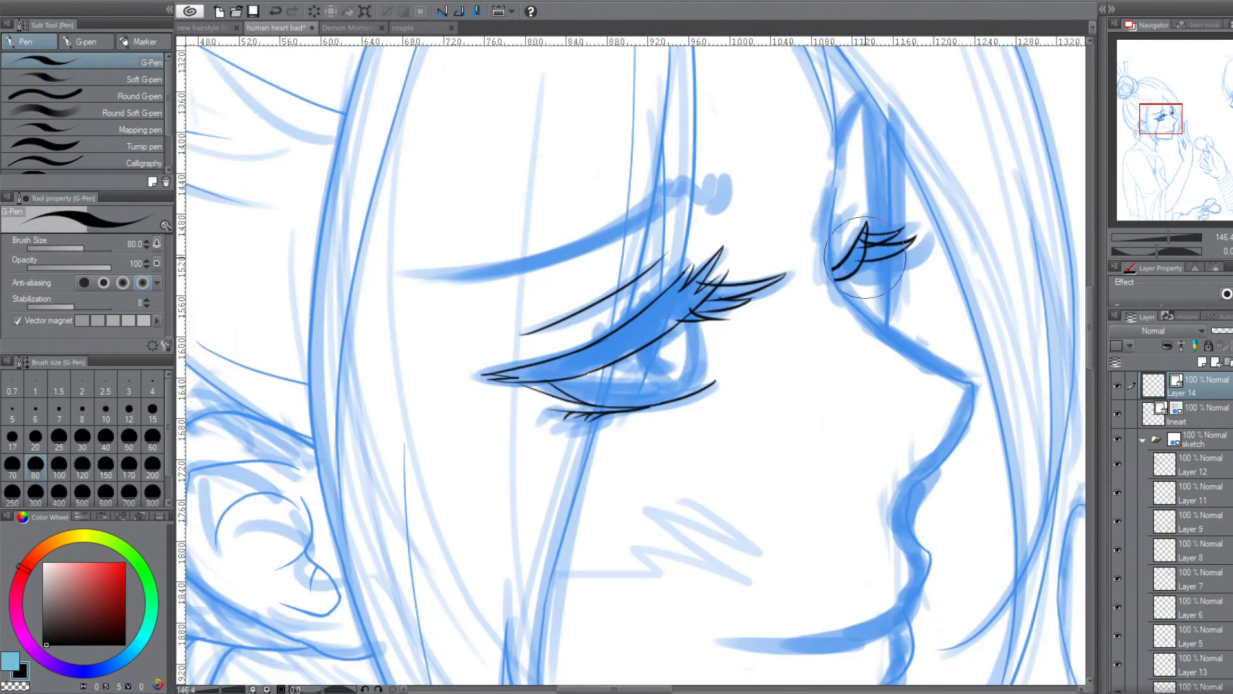
drag(703, 192, 414, 276)
key(h)
key(h)
drag(840, 88, 876, 160)
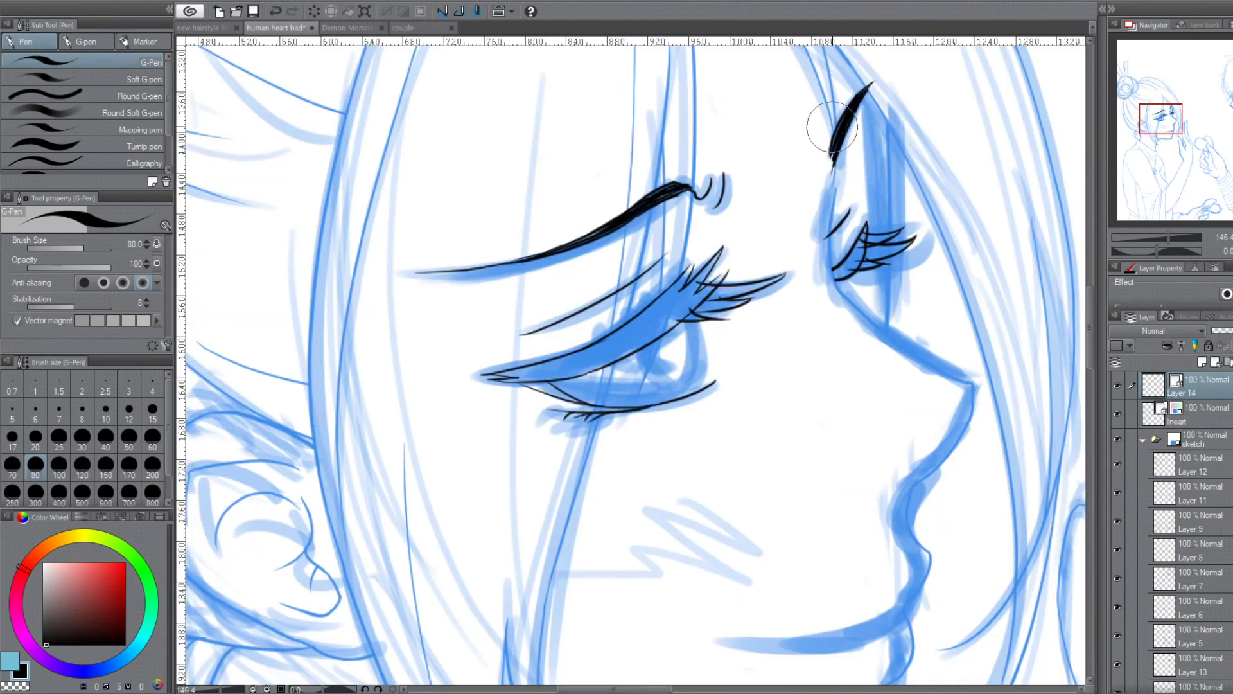
Fill the upper lashes of both eyes with solid black and hide the sketch to check the line art.
key(h)
scroll(529, 441, down, 3)
scroll(529, 442, up, 4)
key(h)
drag(558, 427, 434, 377)
key(h)
key(h)
key(h)
drag(635, 363, 650, 402)
key(h)
drag(803, 249, 780, 295)
key(h)
key(h)
key(h)
scroll(594, 259, down, 3)
key(h)
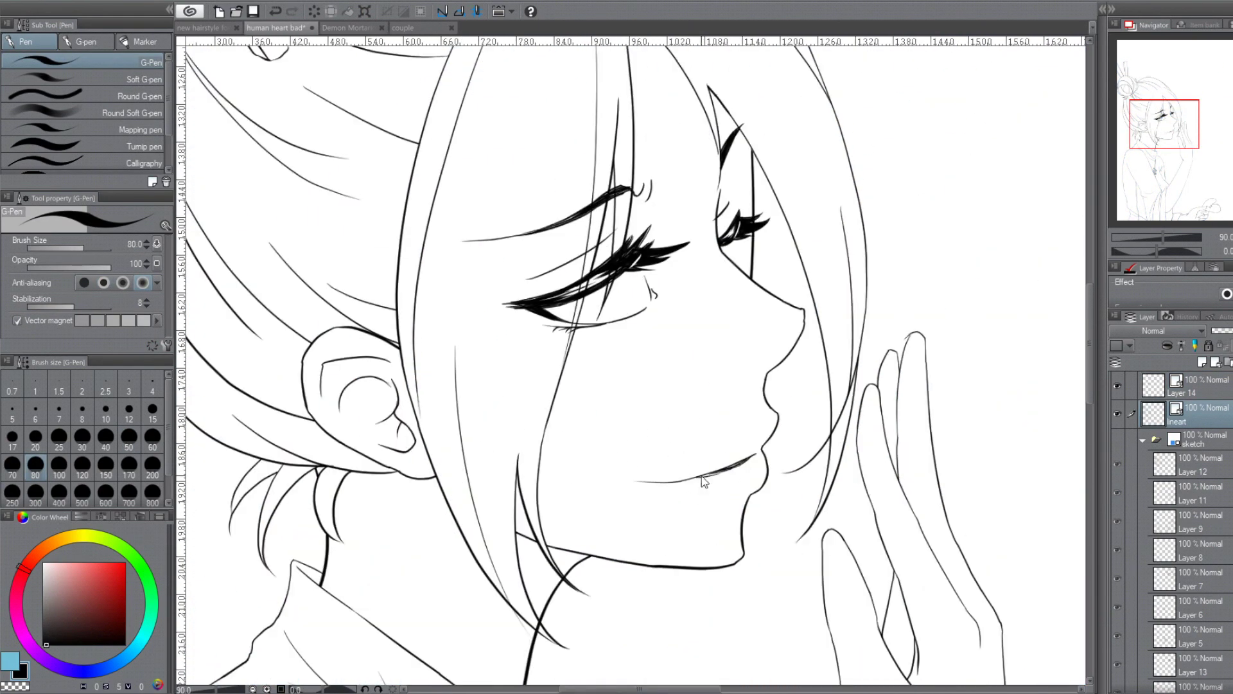
Ink the near eye's iris and pupil and clean up the girl's mouth line.
key(h)
key(e)
key(h)
key(h)
key(p)
key(h)
key(h)
key(h)
key(h)
scroll(754, 77, up, 2)
key(h)
Organize the girl's facial line art into layers named eyes and face, and show the sketch again.
scroll(622, 395, down, 4)
key(ctrl+shift+n)
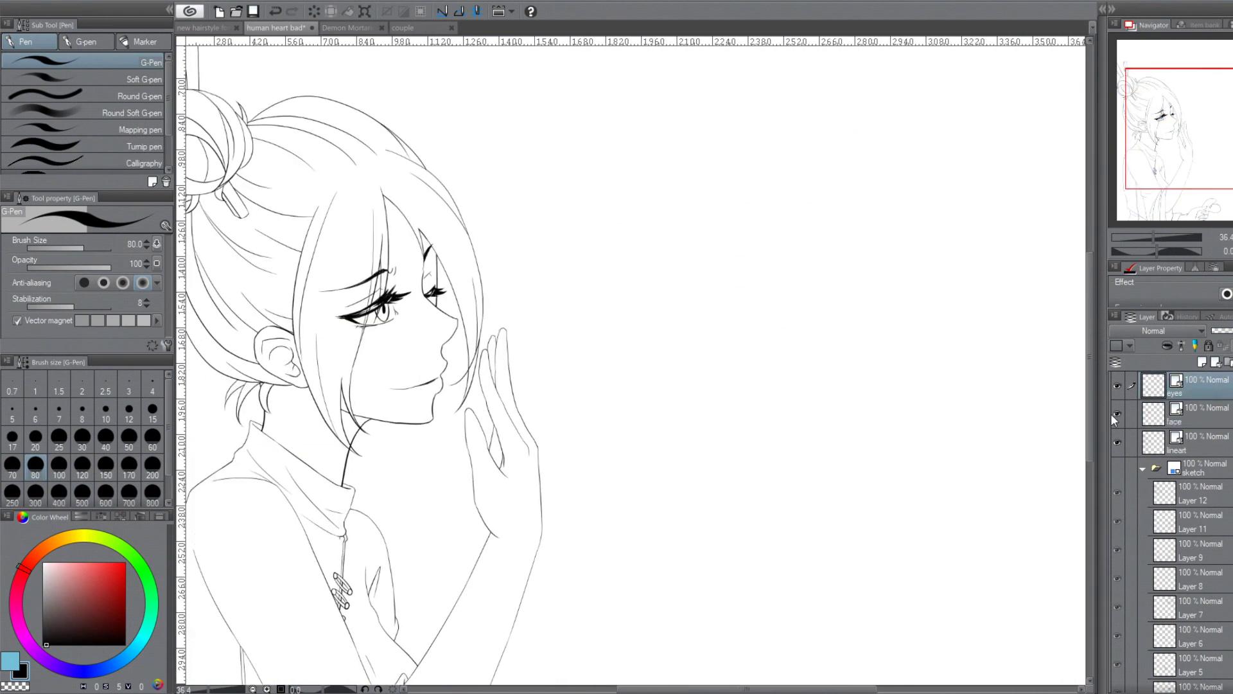
click(1117, 468)
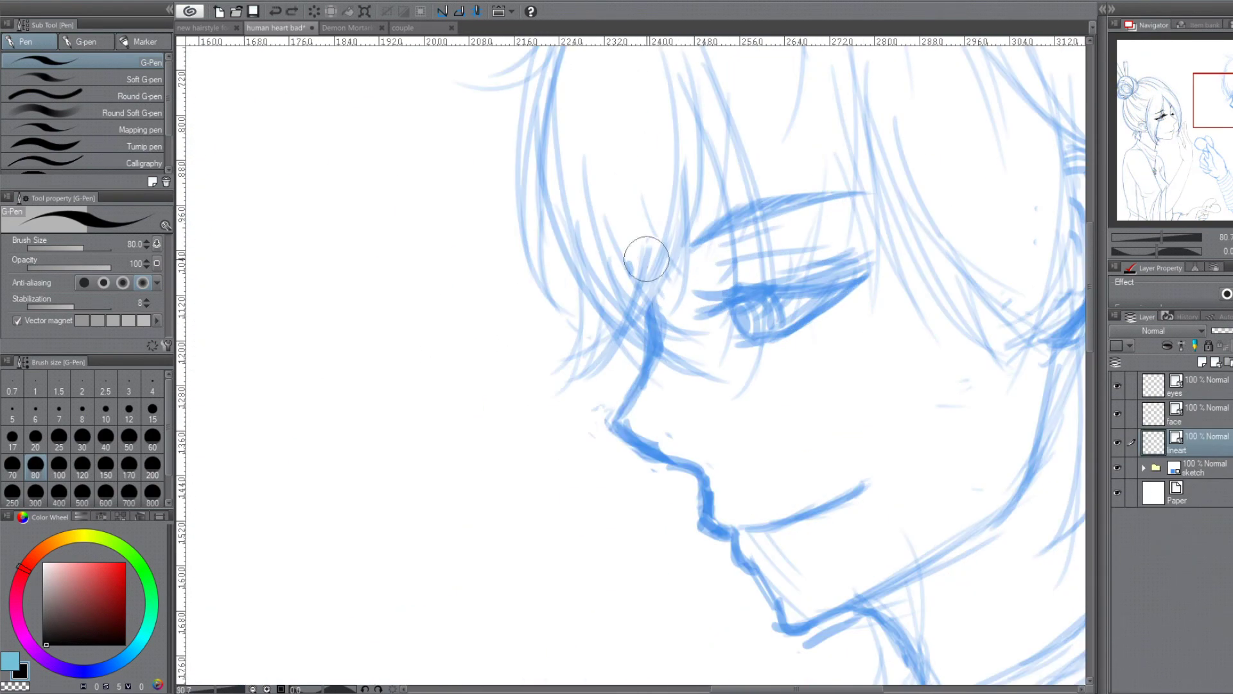
Ink the second character's side profile, jaw line and ear on the lineart layer.
drag(644, 259, 704, 513)
mouse_move(765, 571)
mouse_down()
mouse_move(863, 610)
mouse_move(733, 432)
mouse_move(859, 331)
mouse_move(921, 176)
mouse_up()
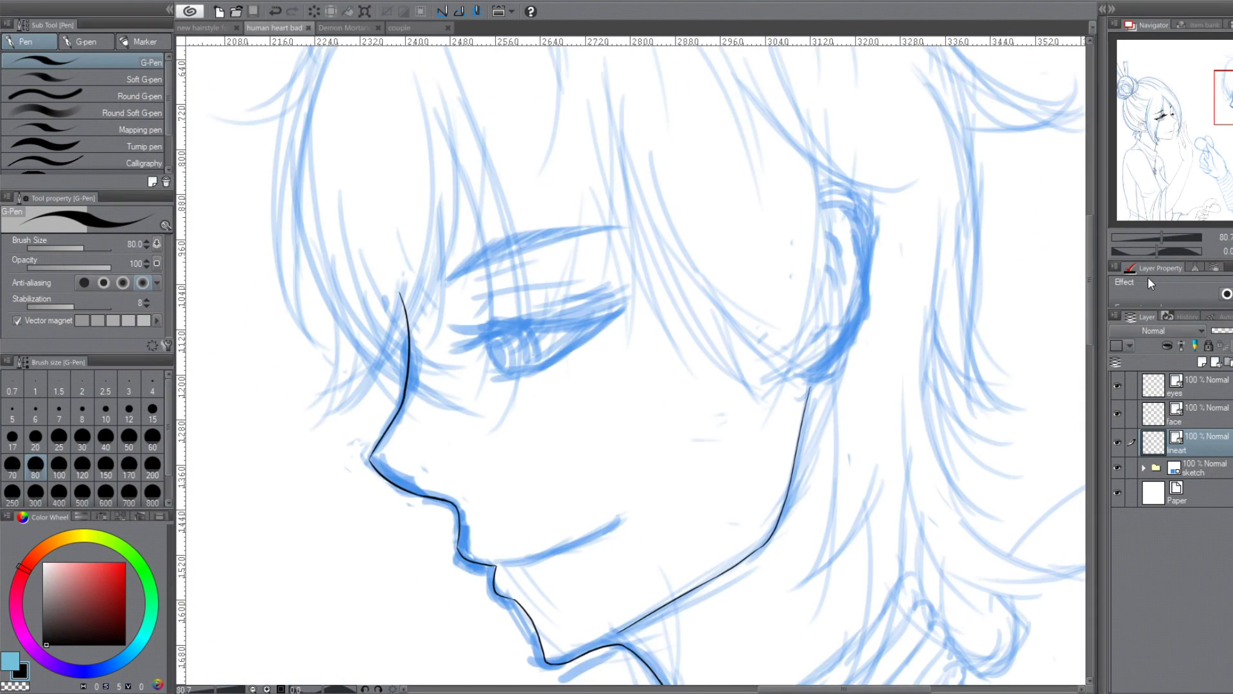
key(h)
drag(470, 199, 465, 389)
drag(463, 239, 451, 354)
key(h)
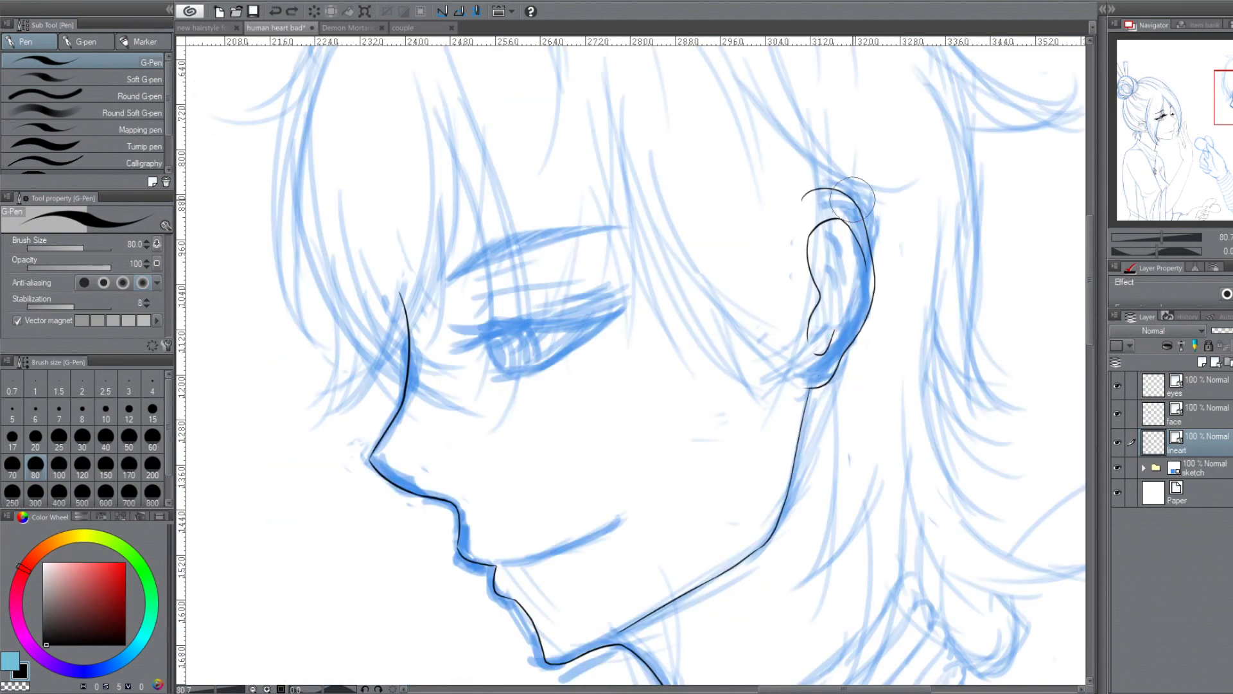
Ink the second character's neck and shoulder lines, the stacked neck rings and the pointed neckline below them.
scroll(809, 208, down, 5)
drag(779, 281, 800, 387)
key(h)
scroll(864, 336, down, 4)
key(h)
drag(662, 286, 909, 165)
key(h)
key(h)
key(h)
key(h)
mouse_move(680, 362)
mouse_down()
mouse_move(804, 322)
mouse_move(954, 209)
mouse_up()
key(h)
drag(371, 283, 592, 383)
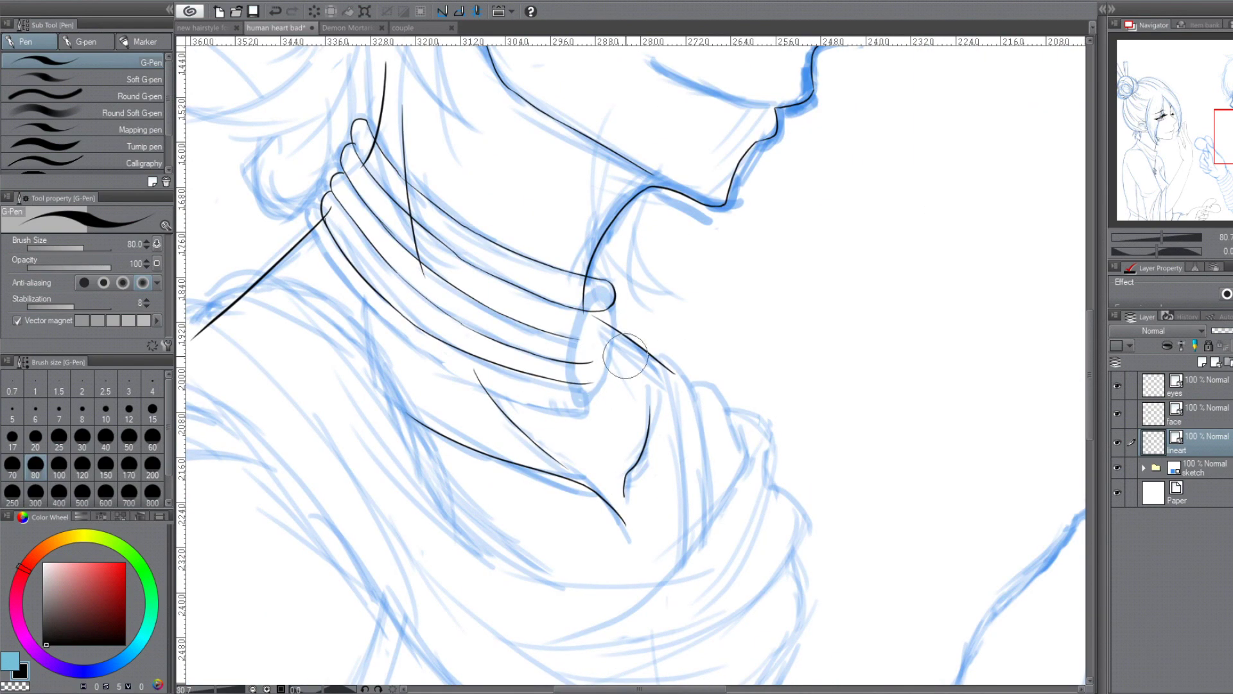
Ink the lowest neck ring with rounded ends and trim the neck lines overlapping the rings.
drag(319, 232, 588, 402)
key(h)
key(ctrl+z)
key(h)
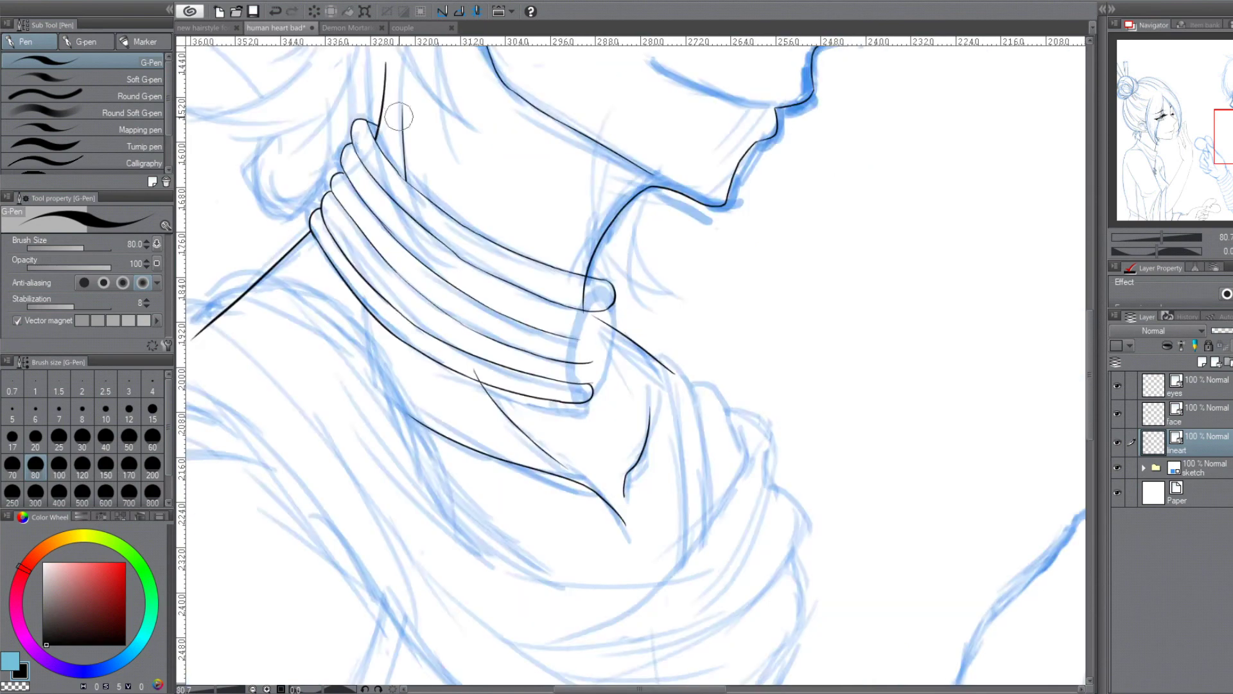
Ink the oval ornament at the front of the neck rings on a new layer and merge it into the lineart layer.
key(h)
key(ctrl+shift+n)
mouse_move(675, 302)
mouse_down()
mouse_move(681, 364)
mouse_move(686, 313)
mouse_move(610, 334)
mouse_move(488, 257)
mouse_up()
key(ctrl+e)
key(h)
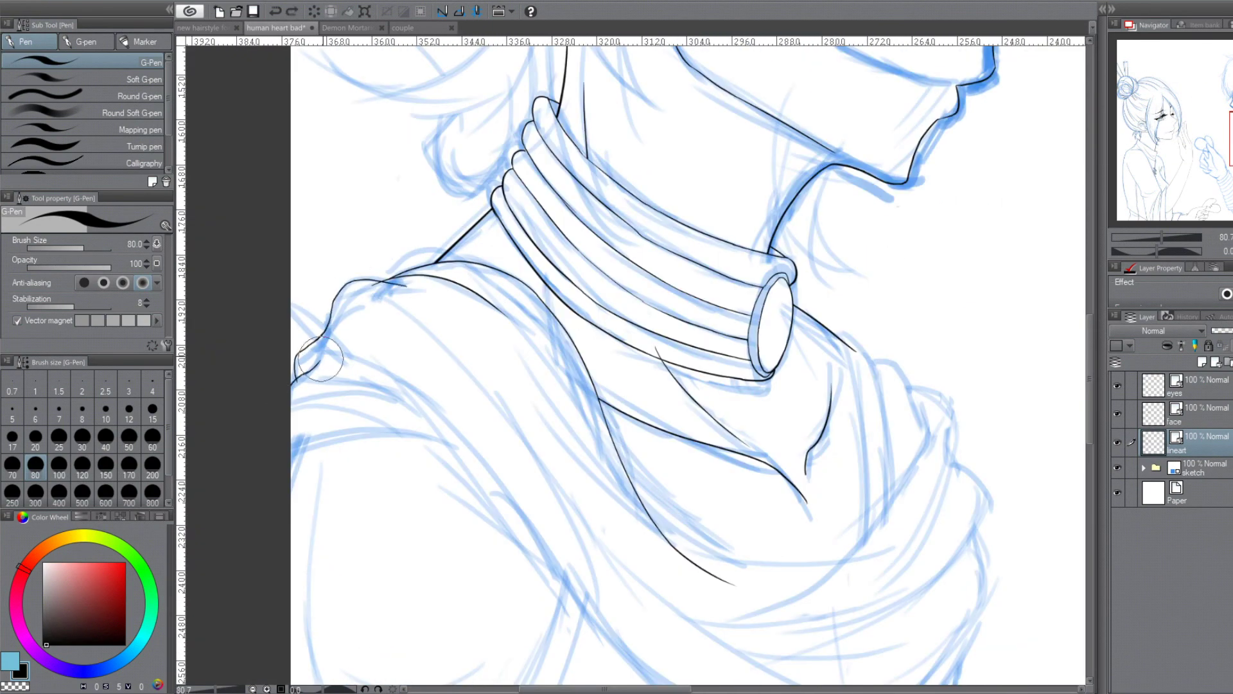
Ink the scarf's outline over the shoulder, its long lower edge and the inner folds below the neck.
drag(306, 377, 309, 245)
key(h)
key(h)
key(h)
drag(700, 339, 895, 110)
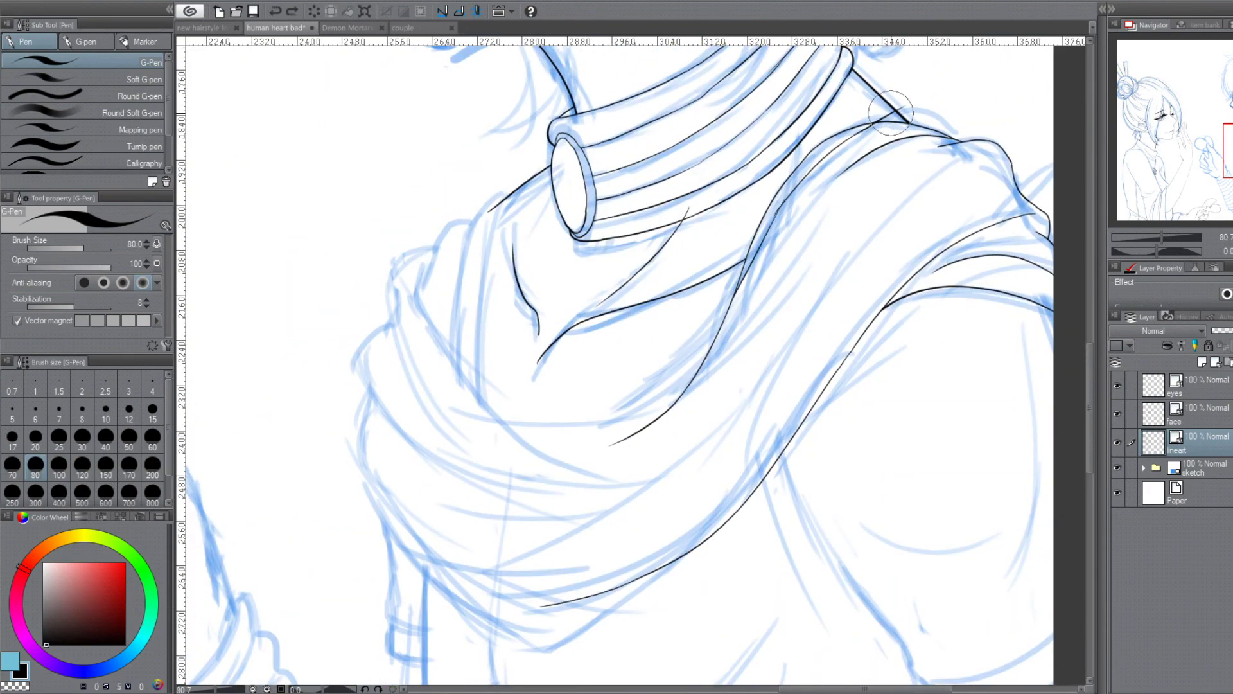
drag(742, 269, 578, 443)
key(h)
key(ctrl+z)
drag(555, 324, 704, 436)
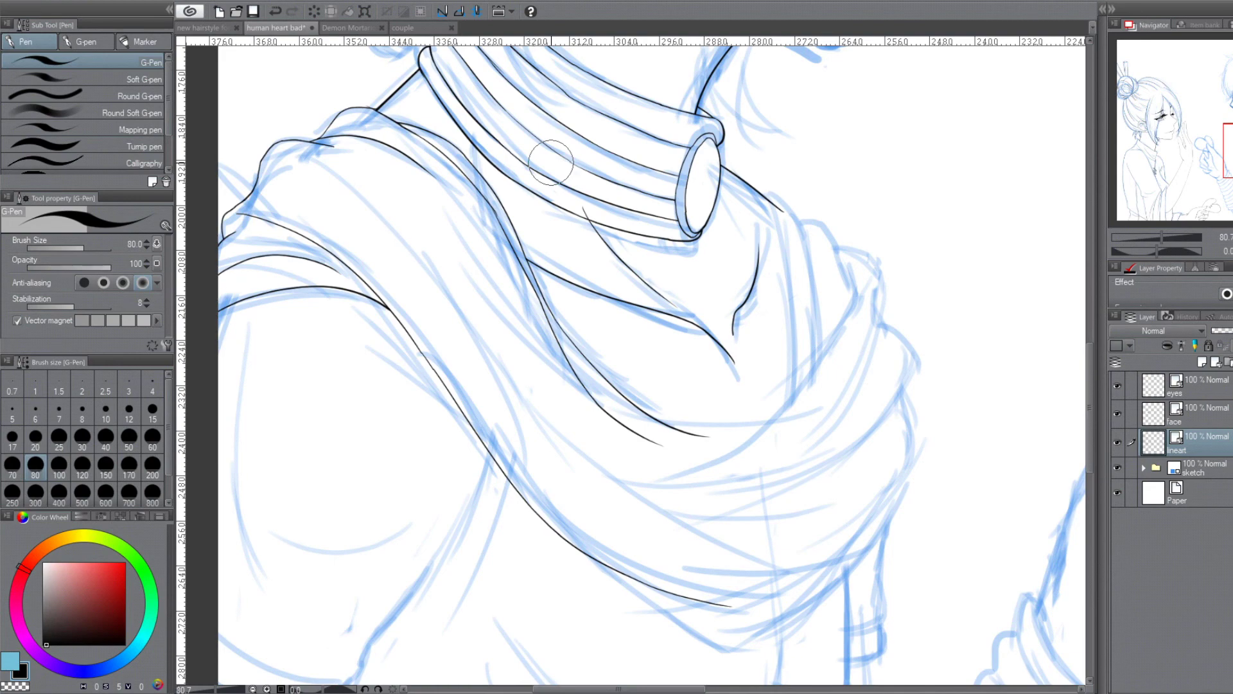
Ink the scarf's curved neck-opening fold and the vertical folds at the front of the throat.
key(h)
drag(441, 405, 739, 326)
drag(501, 199, 481, 428)
drag(457, 389, 492, 205)
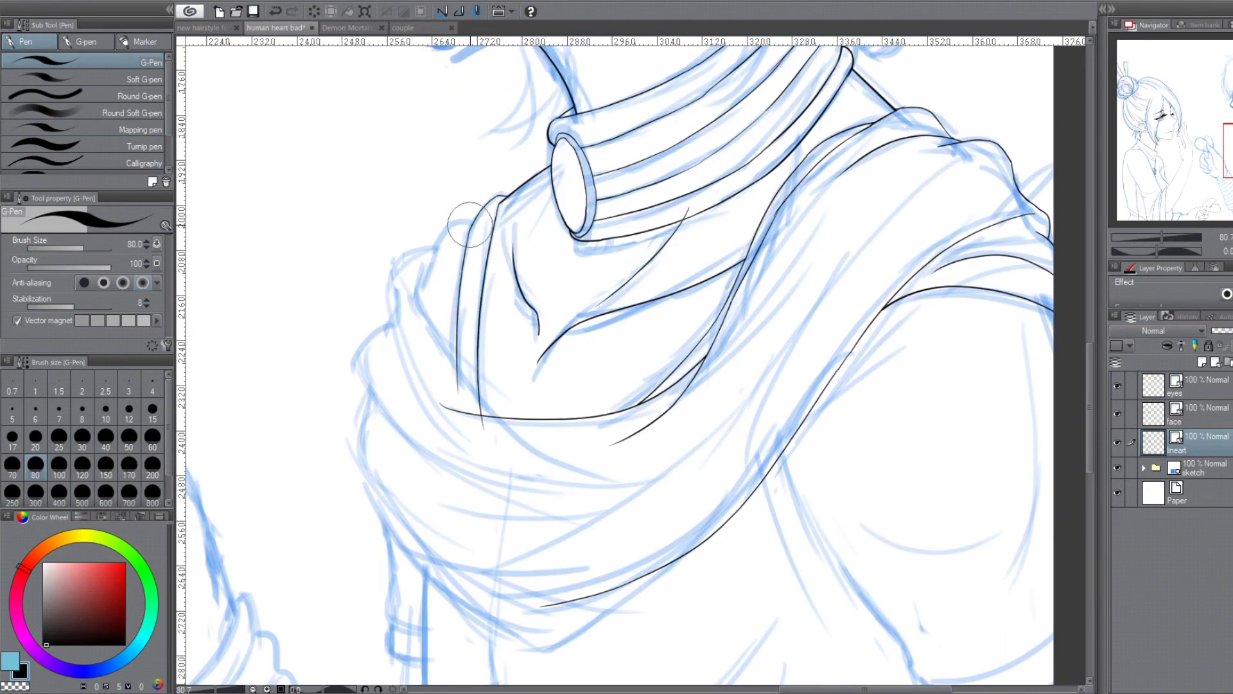
drag(449, 246, 472, 443)
drag(420, 270, 556, 463)
Ink the scarf's sweeping chest folds and its outer front edge down to the lowest point.
drag(395, 331, 681, 476)
drag(951, 160, 707, 508)
key(h)
key(h)
drag(362, 485, 524, 645)
key(h)
key(h)
scroll(845, 516, down, 3)
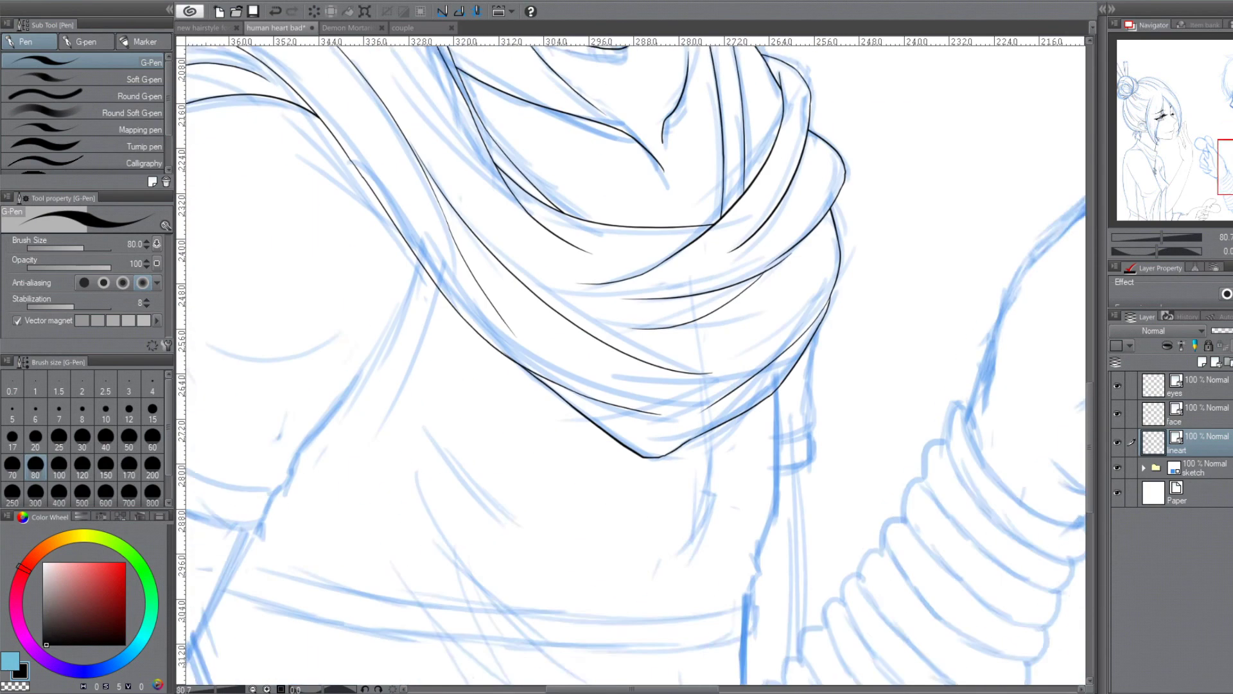
Ink the upper-arm line, the sleeve cuff and the torso's front edge below the scarf.
scroll(723, 377, up, 3)
drag(646, 220, 722, 377)
scroll(999, 160, down, 5)
mouse_move(925, 486)
mouse_down()
mouse_move(803, 540)
mouse_move(919, 623)
mouse_up()
key(h)
drag(796, 552, 740, 622)
key(h)
scroll(740, 622, down, 3)
scroll(524, 386, up, 3)
Ink the waist belt, the front edge of the garment below it and the fabric folds.
mouse_move(511, 239)
mouse_down()
mouse_move(526, 412)
mouse_move(813, 480)
mouse_up()
drag(538, 508, 1067, 450)
scroll(1066, 449, down, 3)
drag(498, 263, 492, 581)
drag(550, 305, 550, 445)
key(h)
drag(590, 539, 604, 570)
key(h)
Hide the sketch, remove the fold lines crossing the belt, refine the torso folds and save the drawing.
scroll(611, 270, up, 3)
key(alt+v)
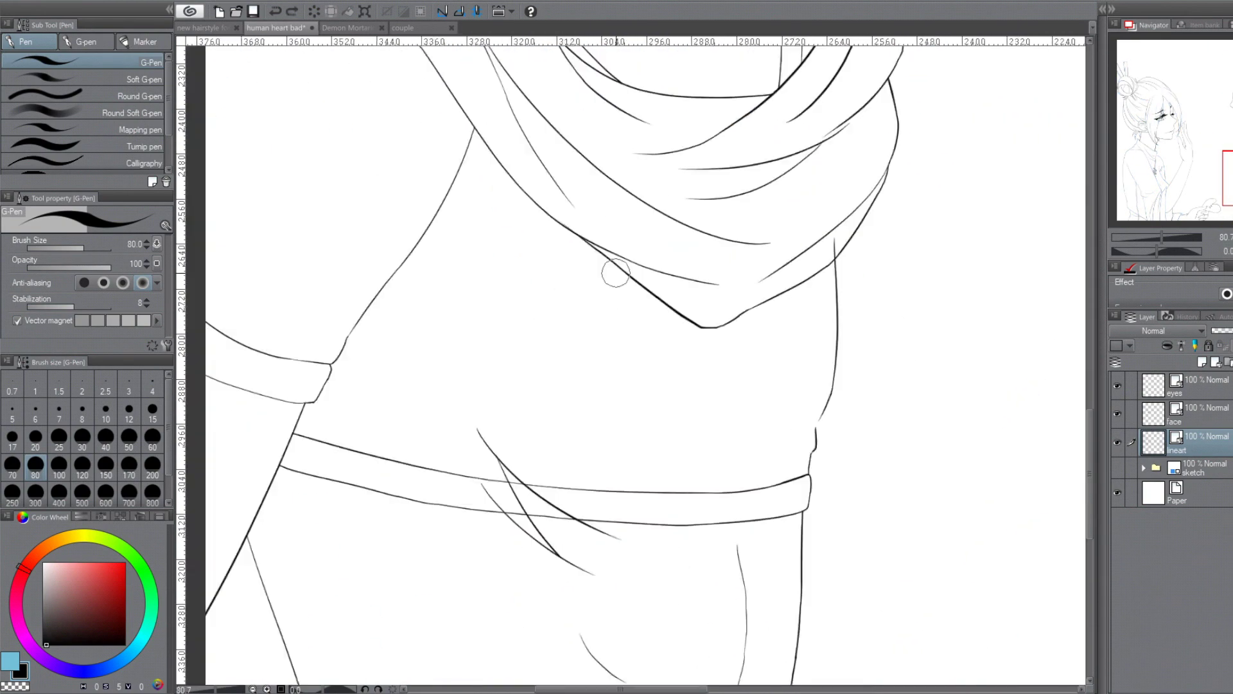
key(alt+v)
key(alt+v)
key(ctrl+s)
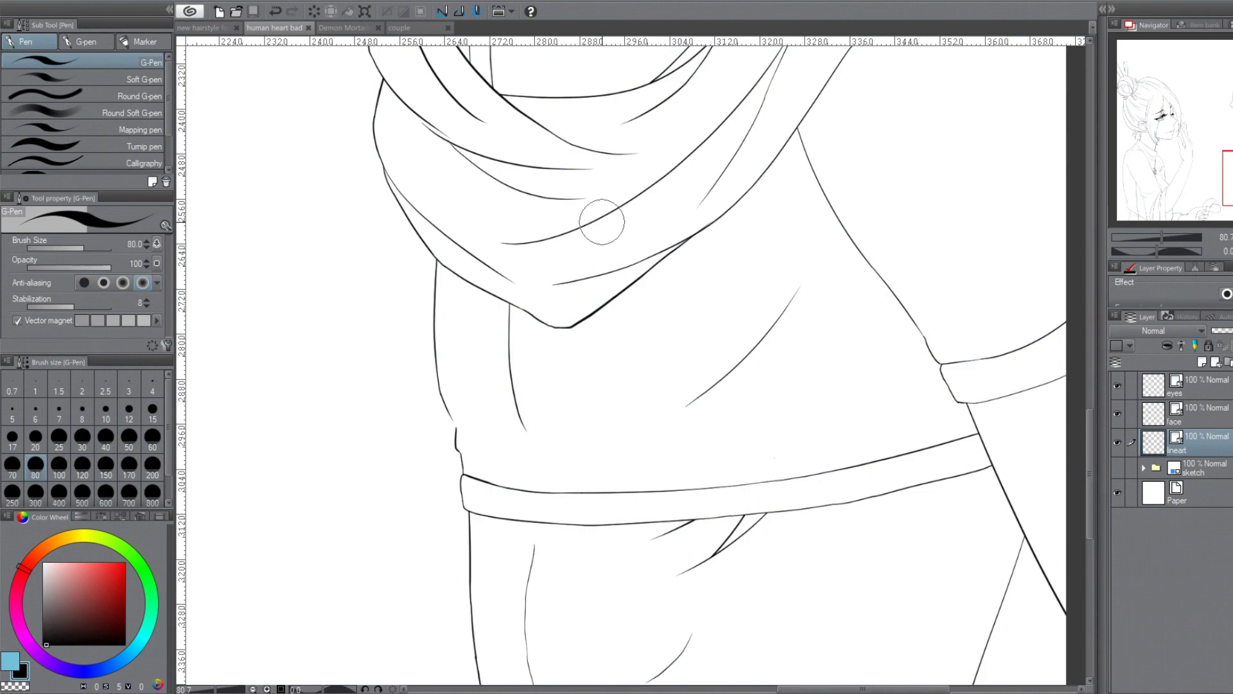
Show the sketch again and ink the raised hand's thumb, outer contour and palm crease.
scroll(602, 222, up, 8)
key(alt+v)
key(h)
key(h)
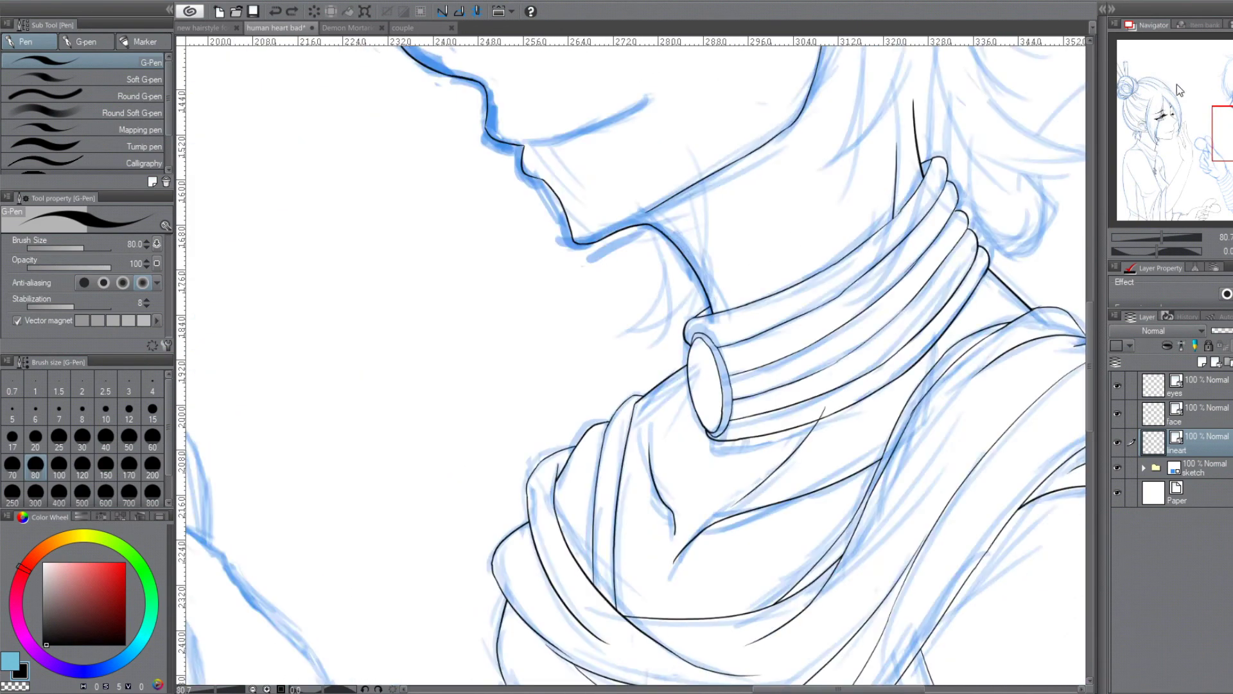
scroll(636, 359, down, 5)
key(h)
drag(566, 339, 732, 186)
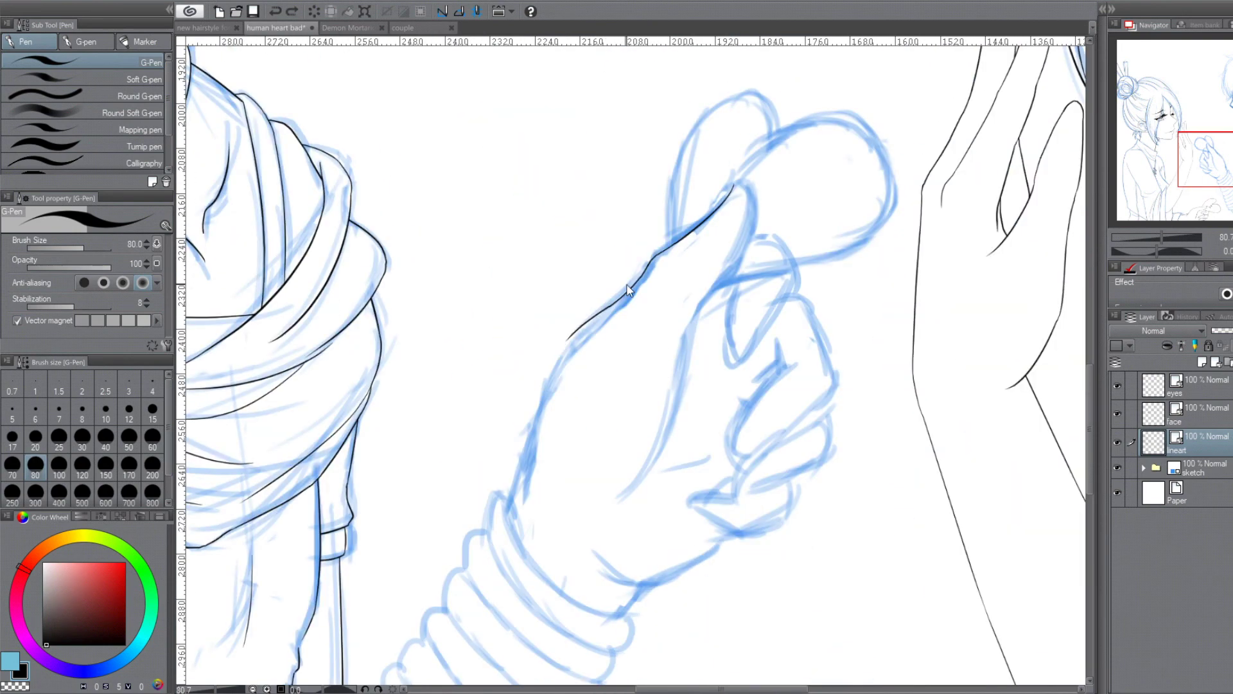
drag(628, 290, 511, 483)
key(h)
drag(758, 488, 793, 558)
mouse_move(524, 186)
mouse_down()
mouse_move(596, 334)
mouse_move(632, 500)
mouse_up()
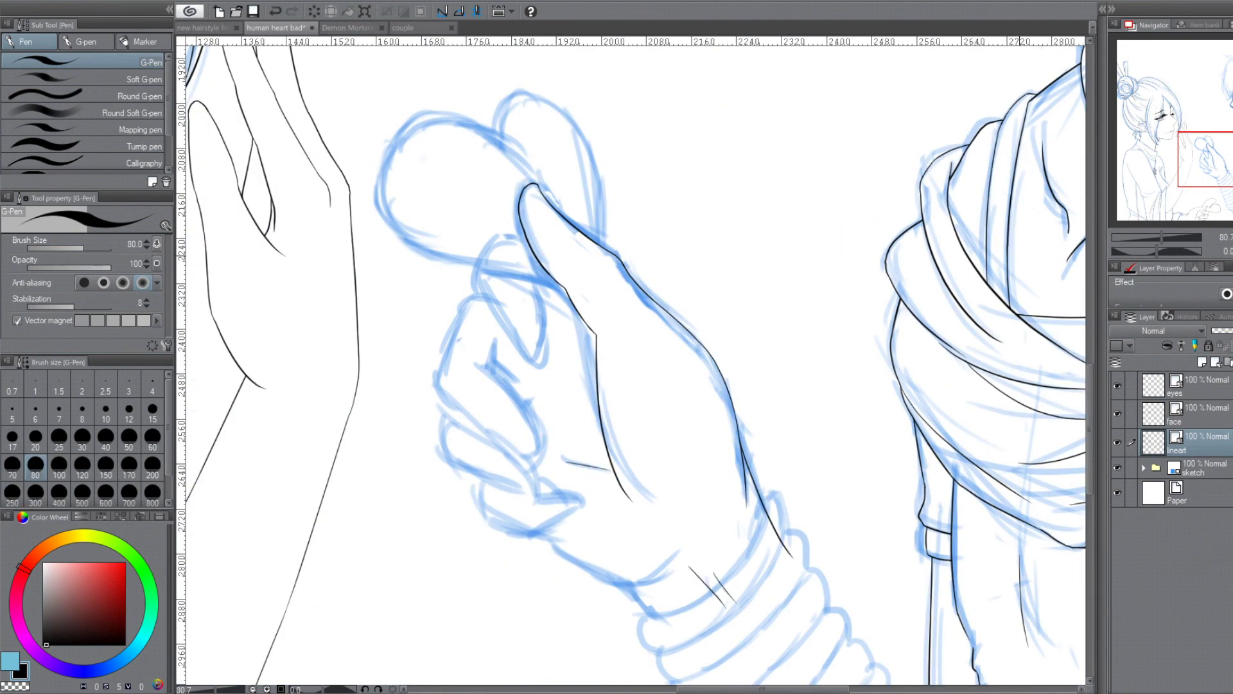
Ink the two rounded lobes of the heart held in the second character's raised hand.
scroll(629, 359, up, 2)
key(h)
drag(578, 248, 639, 347)
key(h)
drag(578, 308, 784, 395)
key(h)
drag(555, 189, 498, 341)
Ink the index fingertip and the outline of the first curled finger beneath the heart.
key(h)
key(h)
key(h)
drag(674, 383, 714, 558)
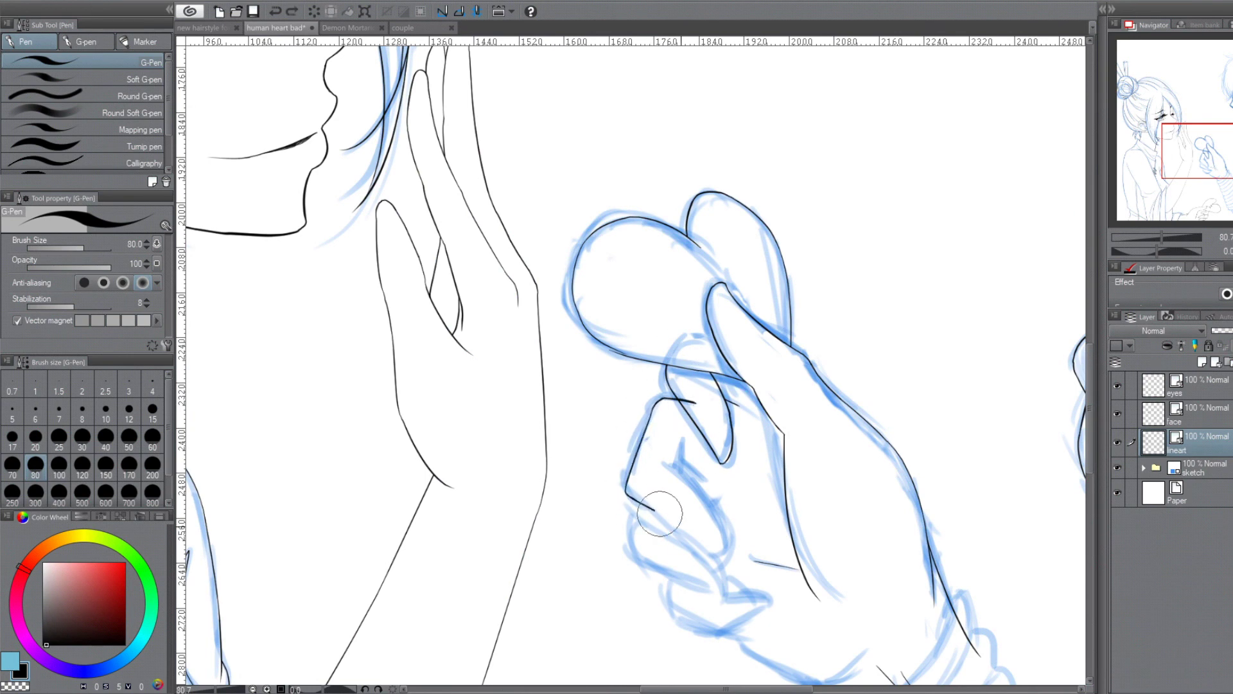
key(h)
drag(610, 433, 543, 495)
key(h)
Ink the remaining curled fingers and the creases between them.
scroll(578, 385, down, 3)
drag(542, 346, 642, 443)
key(h)
key(h)
drag(582, 415, 671, 436)
key(h)
key(h)
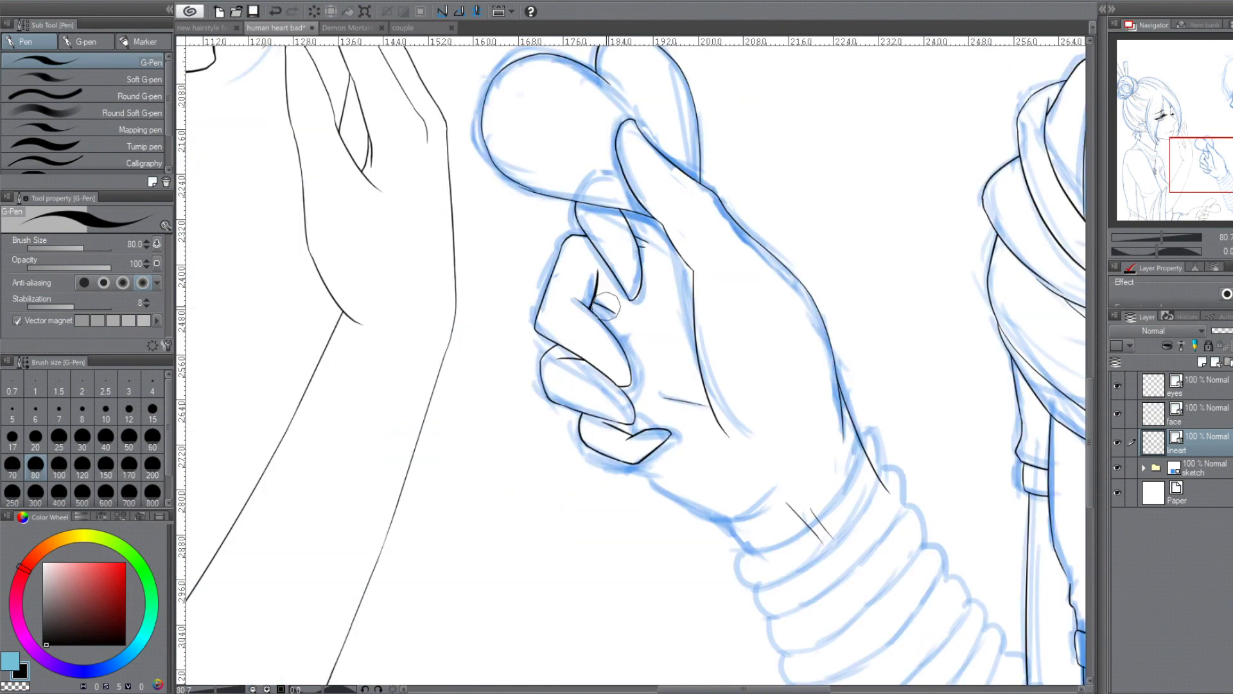
Ink the heel of the hand and wrist, plus the forearm wrap with scalloped edges and curved bands.
scroll(767, 130, down, 3)
key(h)
key(h)
drag(481, 307, 552, 481)
mouse_move(533, 428)
mouse_down()
mouse_move(709, 567)
mouse_move(781, 414)
mouse_up()
key(h)
drag(581, 291, 696, 142)
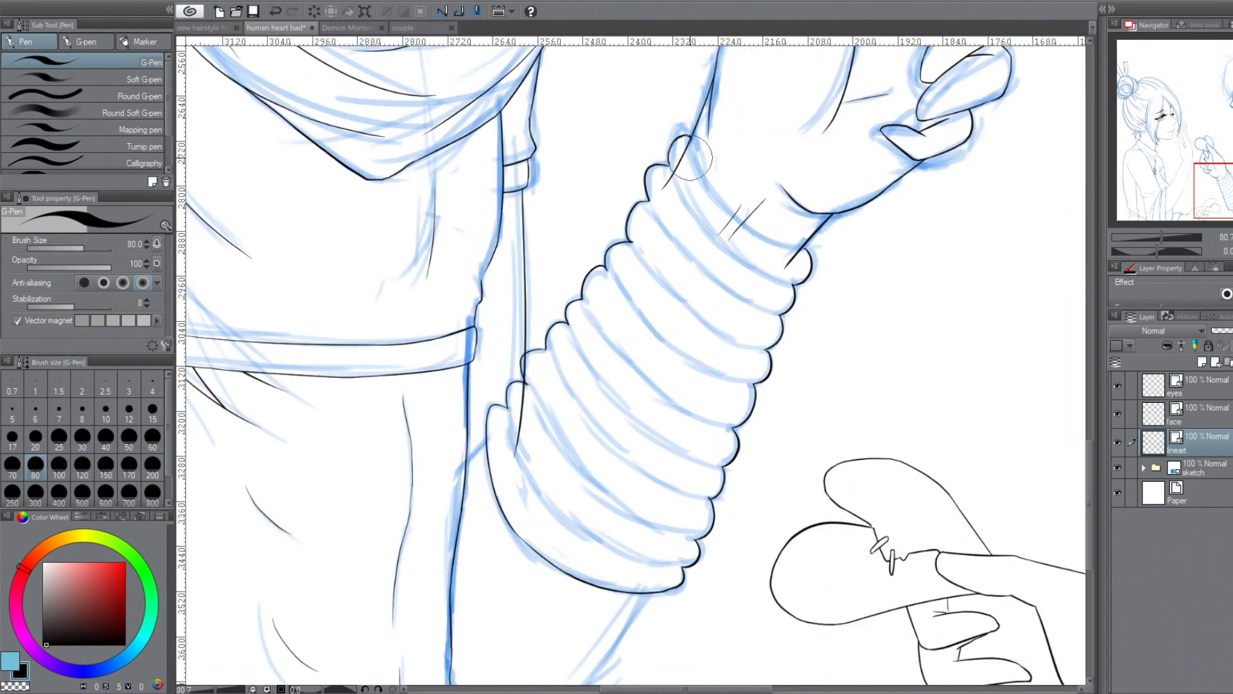
key(h)
mouse_move(601, 175)
mouse_down()
mouse_move(661, 276)
mouse_move(559, 419)
mouse_move(675, 327)
mouse_move(589, 534)
mouse_up()
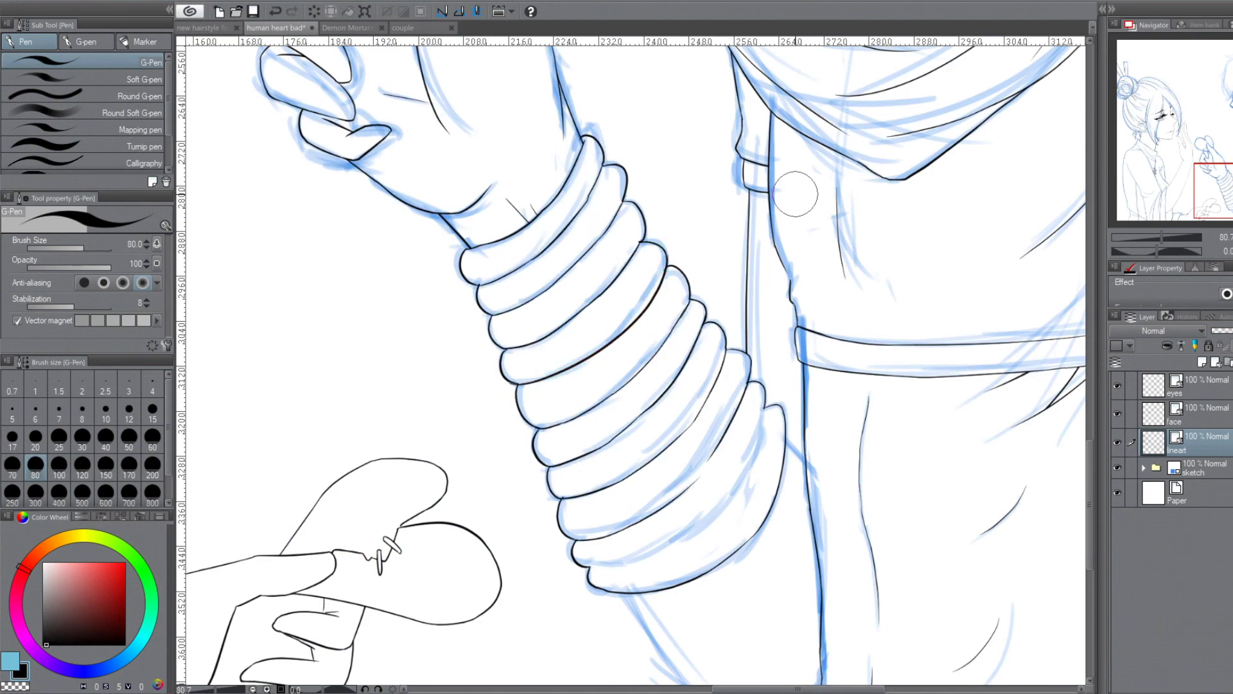
Add a new layer and ink the second character's front fringe locks and the flicked strand at the forehead.
scroll(848, 357, down, 3)
key(ctrl+0)
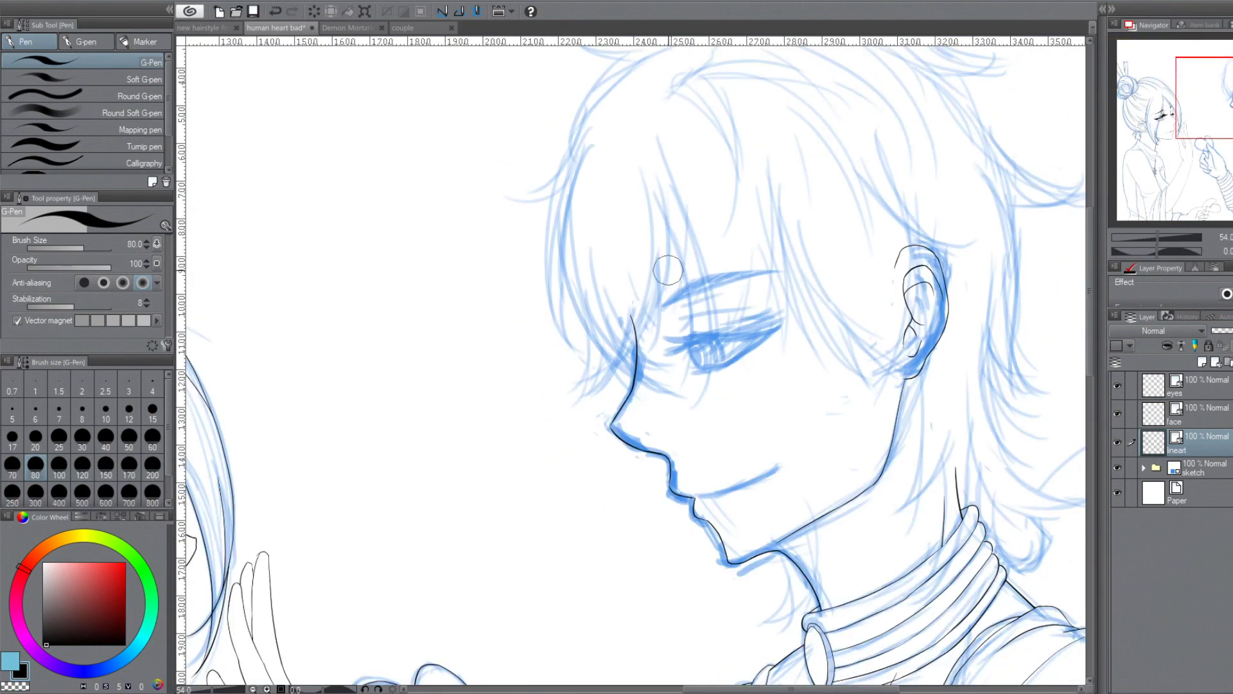
key(ctrl+shift+n)
drag(655, 168, 646, 340)
key(h)
drag(621, 259, 633, 164)
drag(639, 296, 697, 392)
key(h)
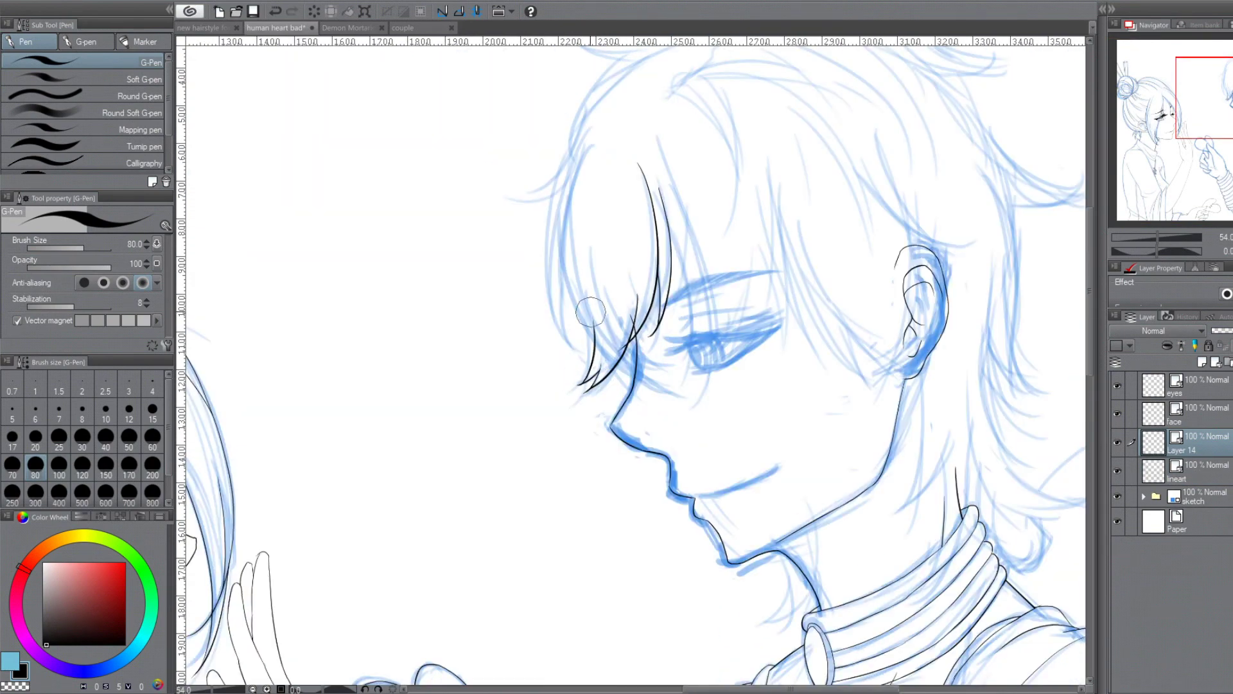
drag(582, 123, 519, 197)
drag(553, 185, 583, 347)
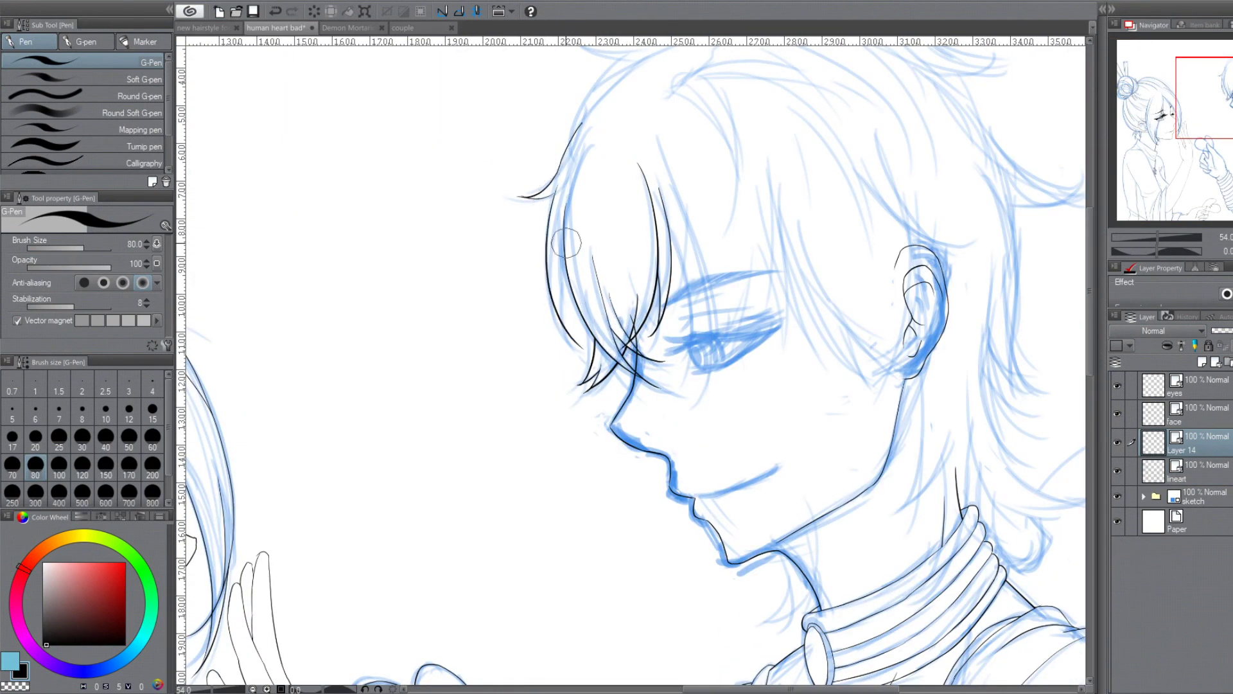
drag(553, 230, 575, 341)
Ink the pointed fringe locks that fall over the eye and cheek towards the ear.
key(alt+bracketleft)
drag(668, 193, 707, 360)
drag(758, 244, 710, 356)
drag(757, 245, 785, 340)
key(h)
key(h)
drag(779, 192, 785, 350)
drag(791, 221, 849, 352)
drag(787, 226, 890, 353)
key(h)
Ink the long side locks that sweep from the top of the head down over the ear.
drag(456, 301, 386, 371)
mouse_move(397, 131)
mouse_down()
mouse_move(365, 187)
mouse_move(302, 247)
mouse_up()
mouse_move(401, 208)
mouse_down()
mouse_move(344, 334)
mouse_move(352, 376)
mouse_up()
drag(448, 127, 364, 307)
key(h)
Ink the hair tips showing beneath the chin on the lineart layer and the neck strands on Layer 14.
drag(574, 587, 597, 526)
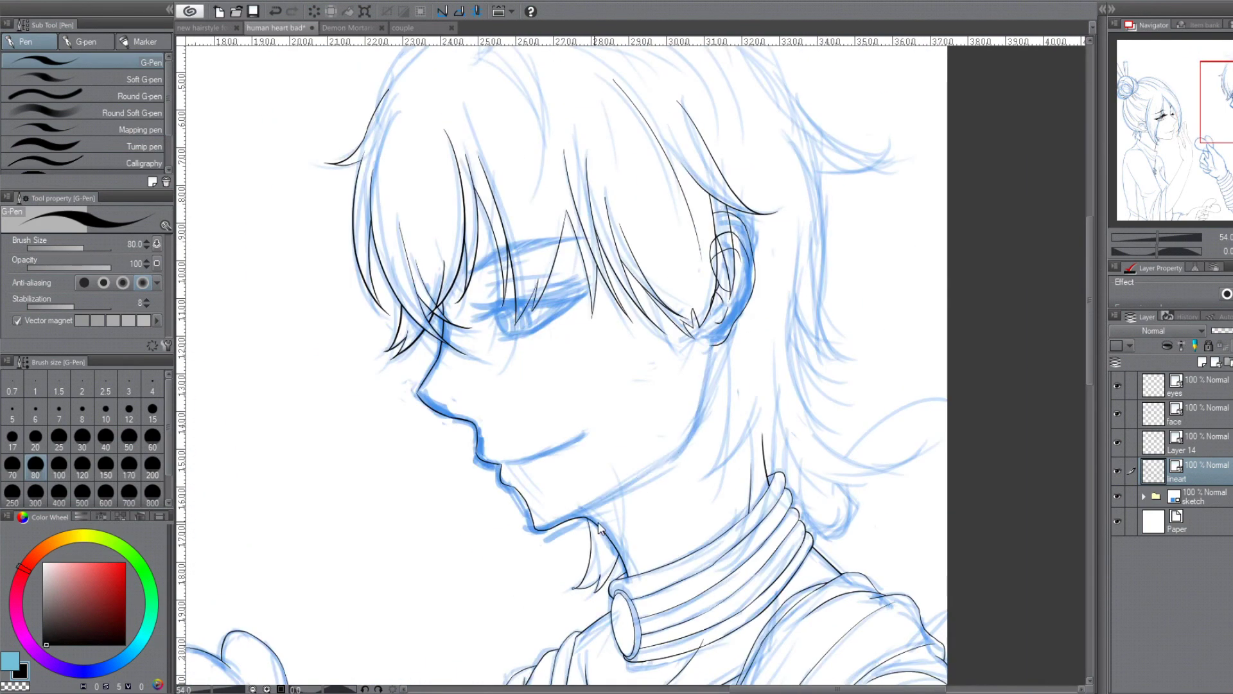
drag(743, 492, 670, 463)
key(alt+bracketright)
drag(697, 363, 680, 524)
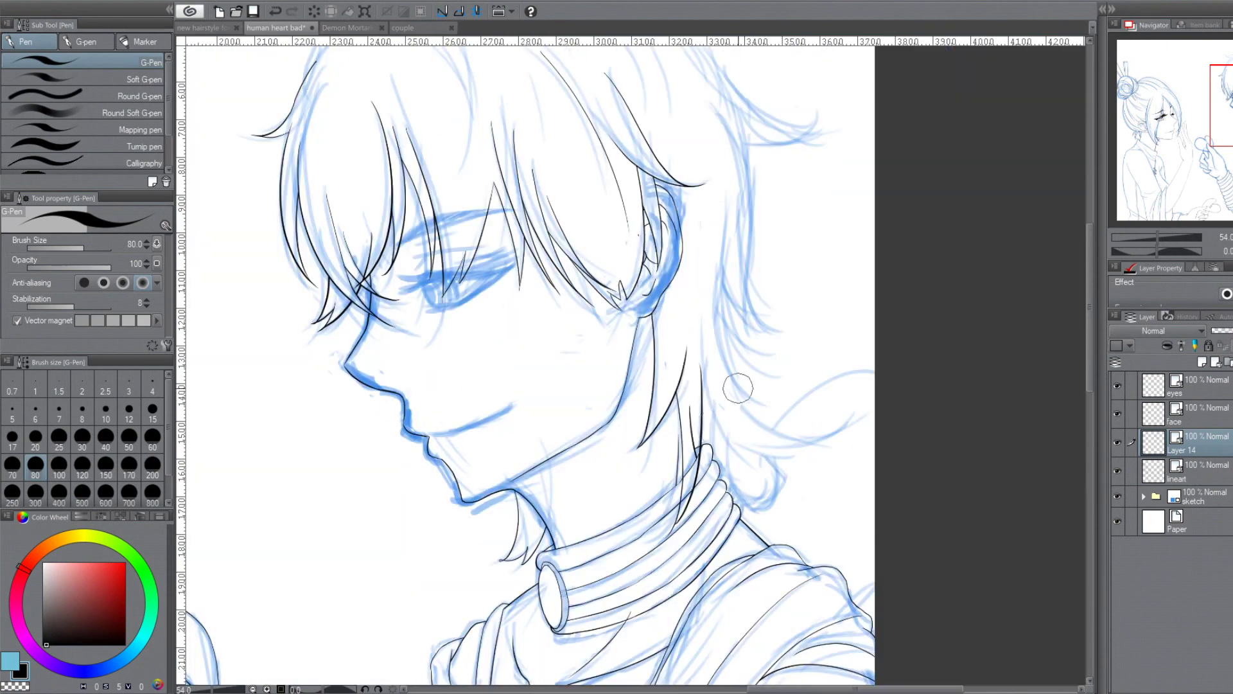
Ink the outer hair silhouette with the crown tuft, the flicked tips and the layered ends at the nape.
key(h)
drag(345, 41, 457, 240)
key(h)
key(h)
key(h)
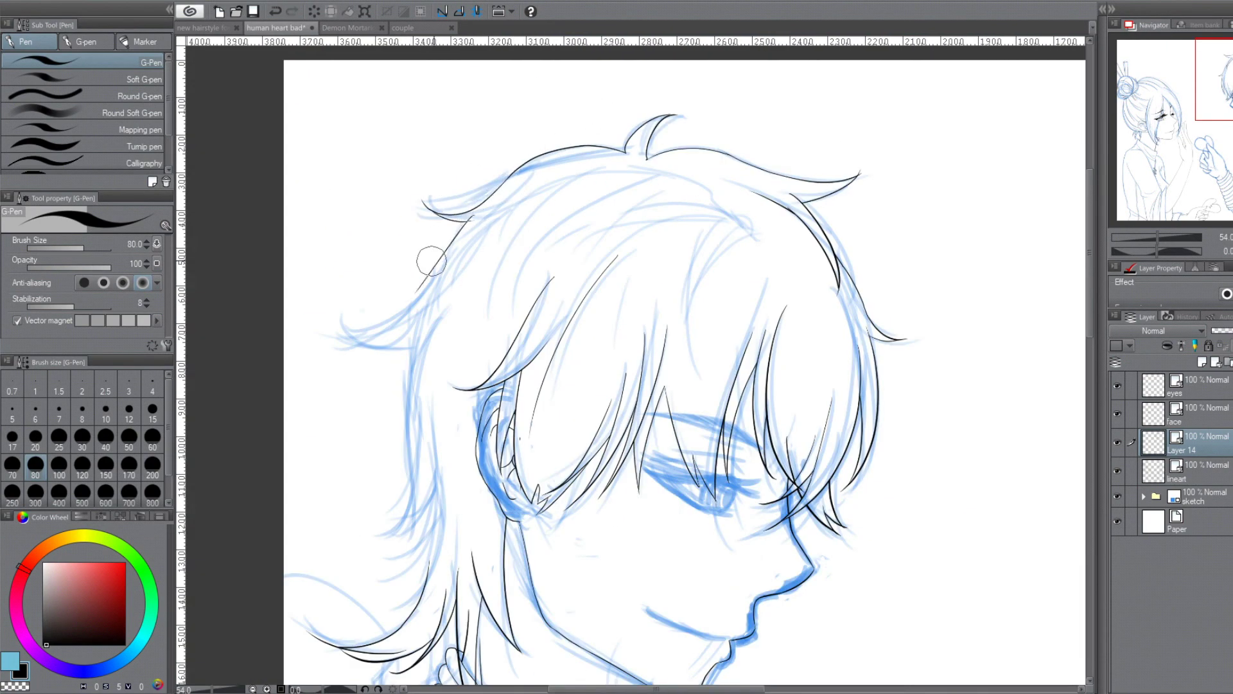
key(h)
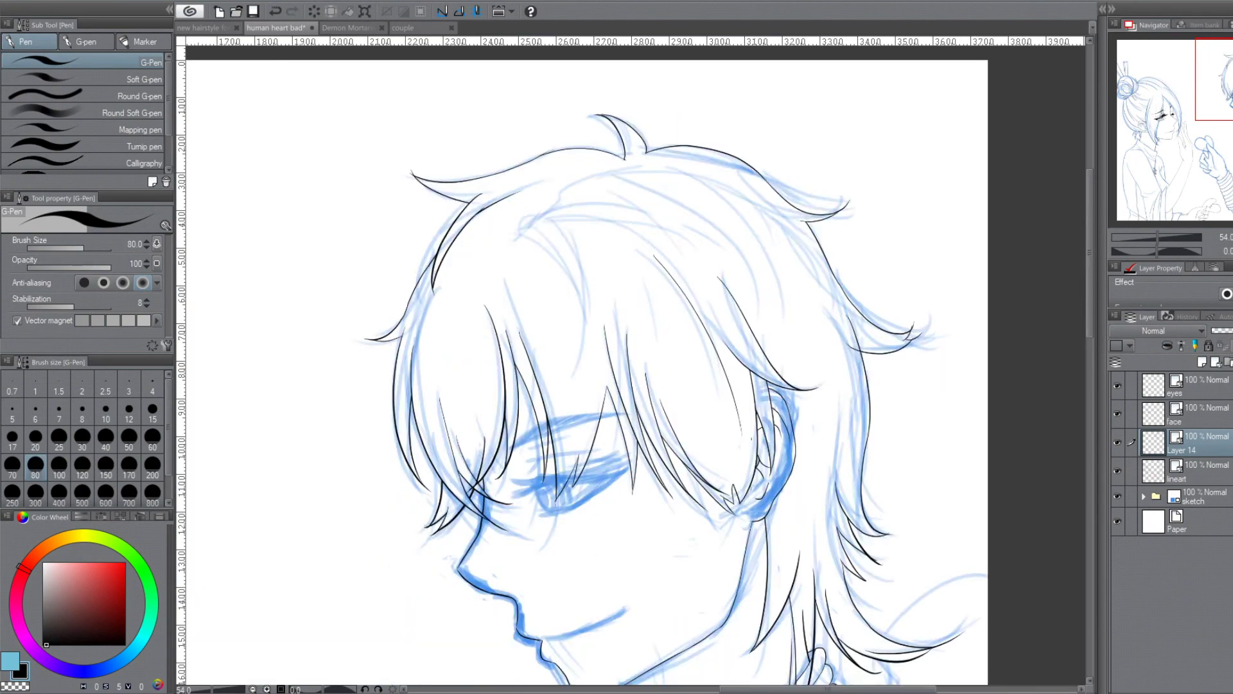
key(h)
Ink the hair parting and the inner strands across the crown and behind the ear, and add a new layer.
key(h)
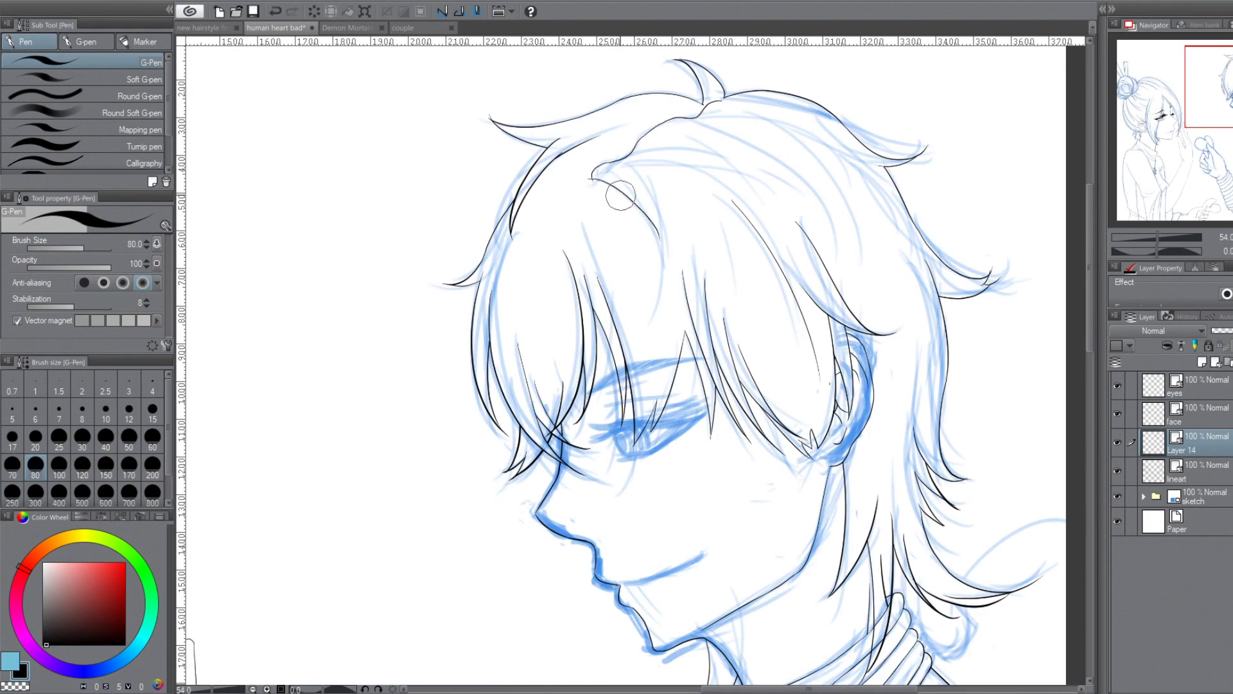
key(h)
key(h)
key(h)
key(h)
key(h)
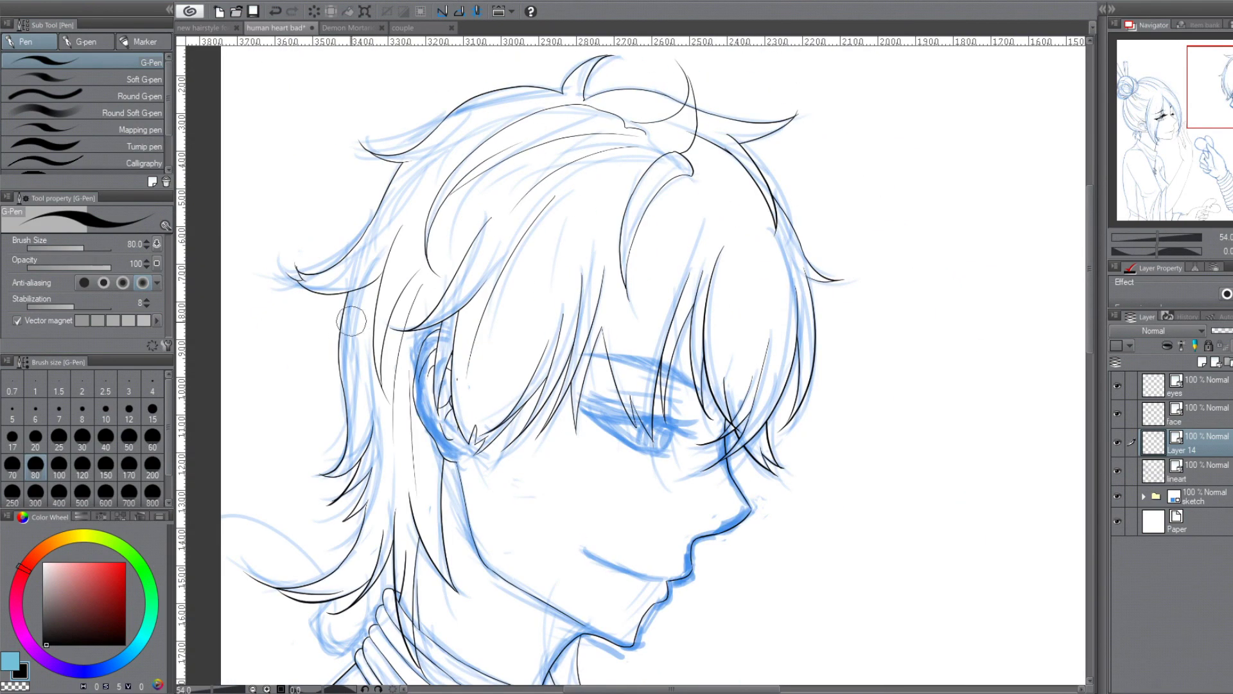
key(h)
key(ctrl+shift+n)
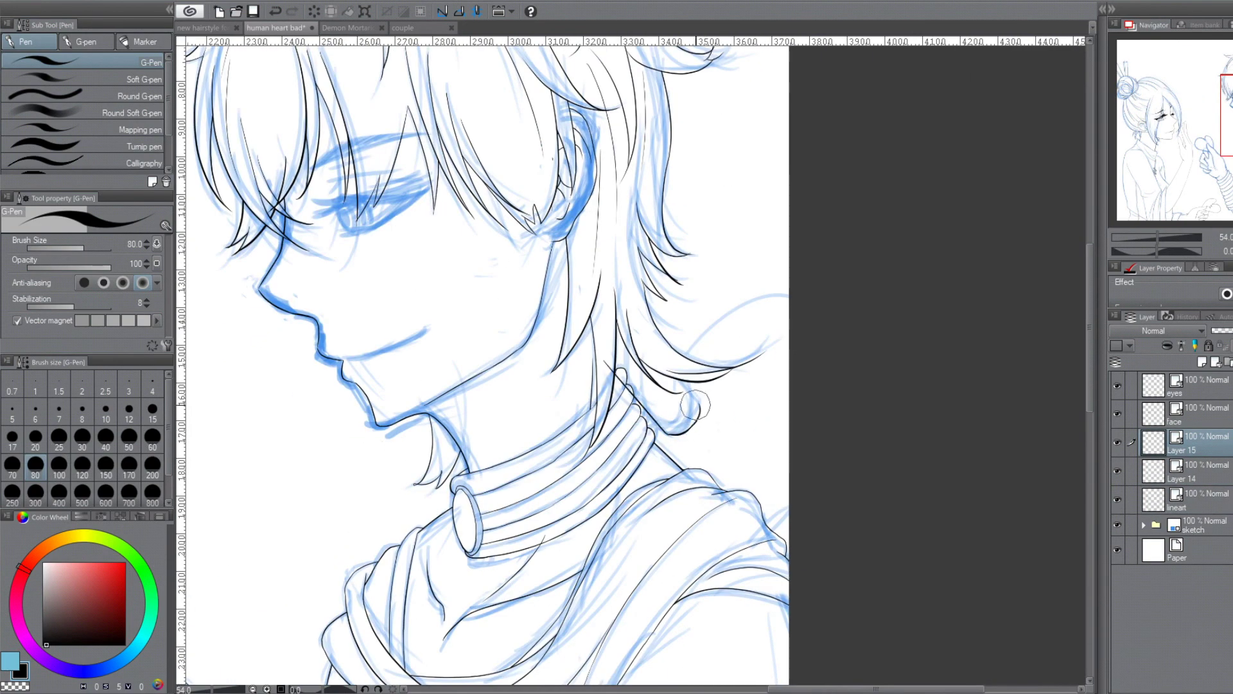
Ink the second character's eyelids, lashes and eyebrow on the face layer.
scroll(650, 421, down, 5)
click(1200, 414)
scroll(822, 238, up, 5)
key(h)
key(h)
drag(671, 318, 834, 236)
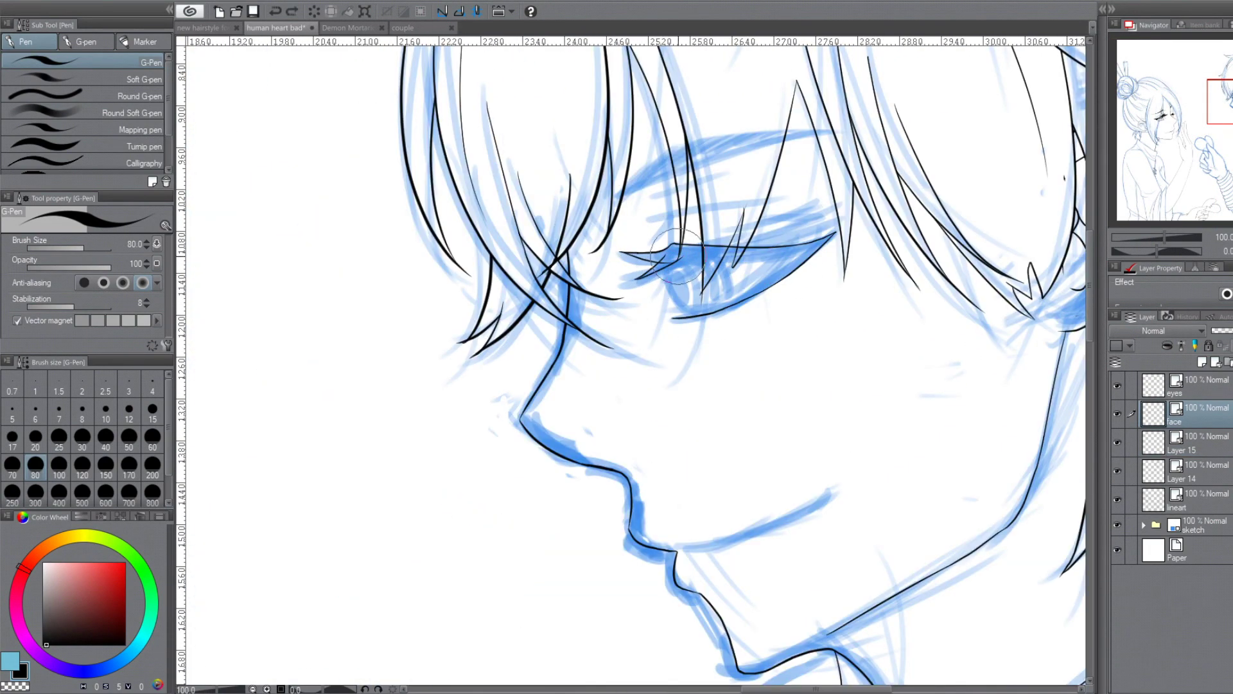
scroll(725, 149, down, 2)
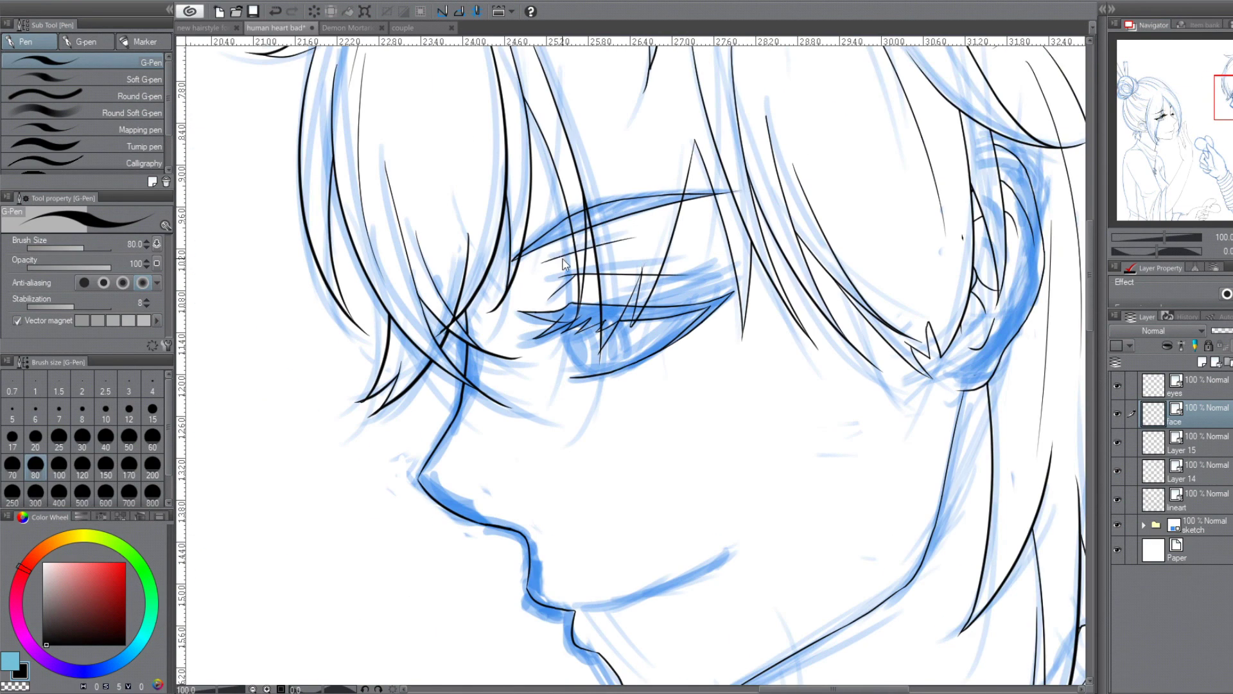
Hide Layer 14 and the lineart layer, thicken the upper lashes to solid black, and add fine eyelid crease lines.
scroll(964, 408, up, 3)
click(1118, 471)
click(1118, 499)
scroll(661, 276, up, 2)
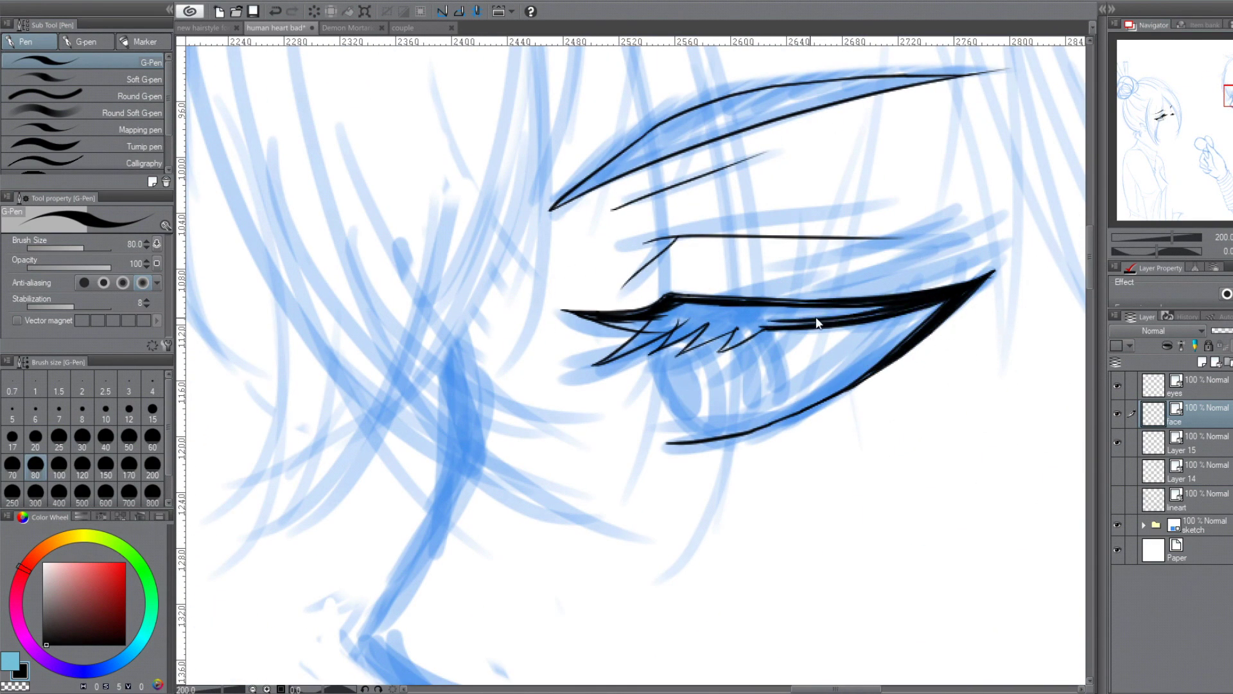
drag(815, 320, 591, 315)
drag(962, 236, 719, 282)
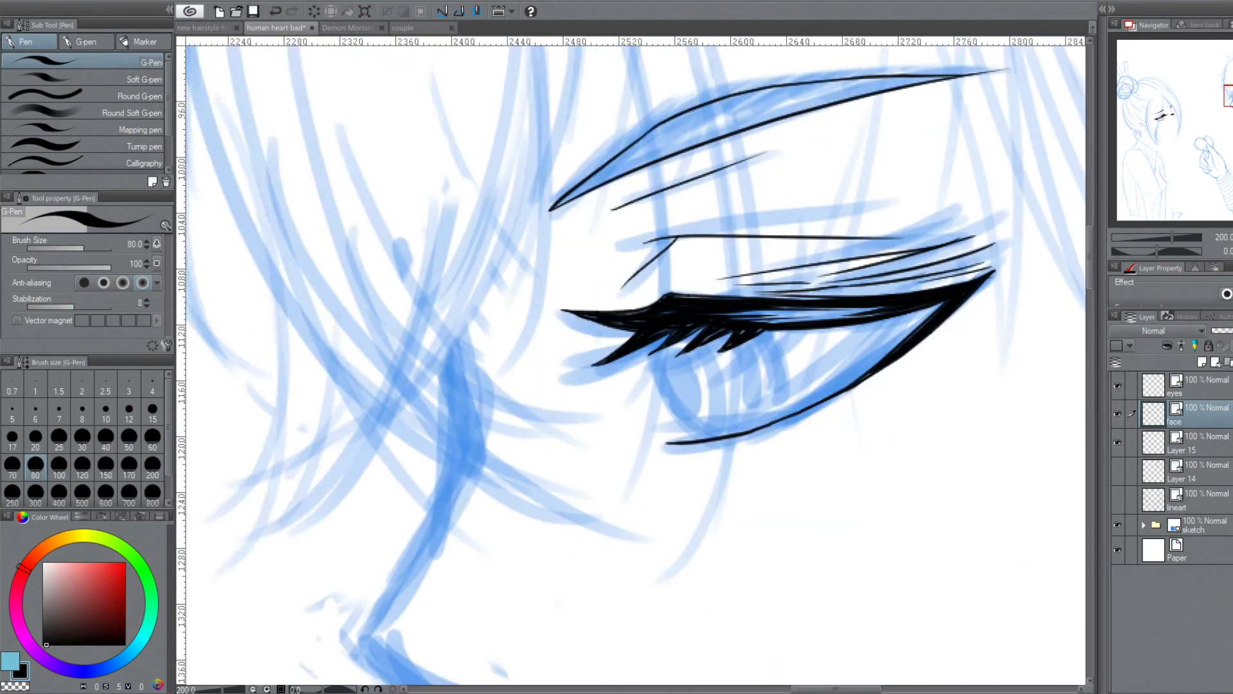
drag(993, 254, 749, 290)
Ink the iris rings and a solid pupil on the eyes layer.
click(1188, 385)
mouse_move(552, 351)
mouse_down()
mouse_move(580, 340)
mouse_move(643, 359)
mouse_up()
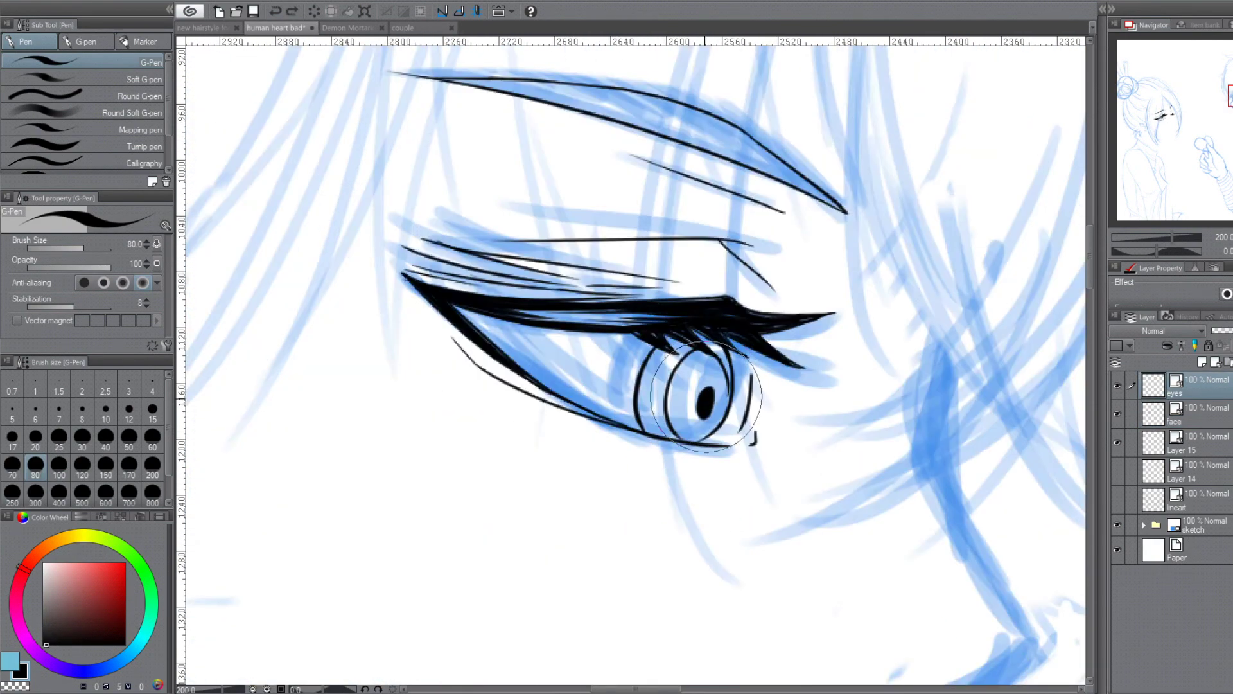
scroll(642, 359, down, 5)
Redraw the lip and chin profile on the lineart layer and ink the smiling mouth with a thickened corner.
click(1189, 500)
scroll(676, 358, up, 4)
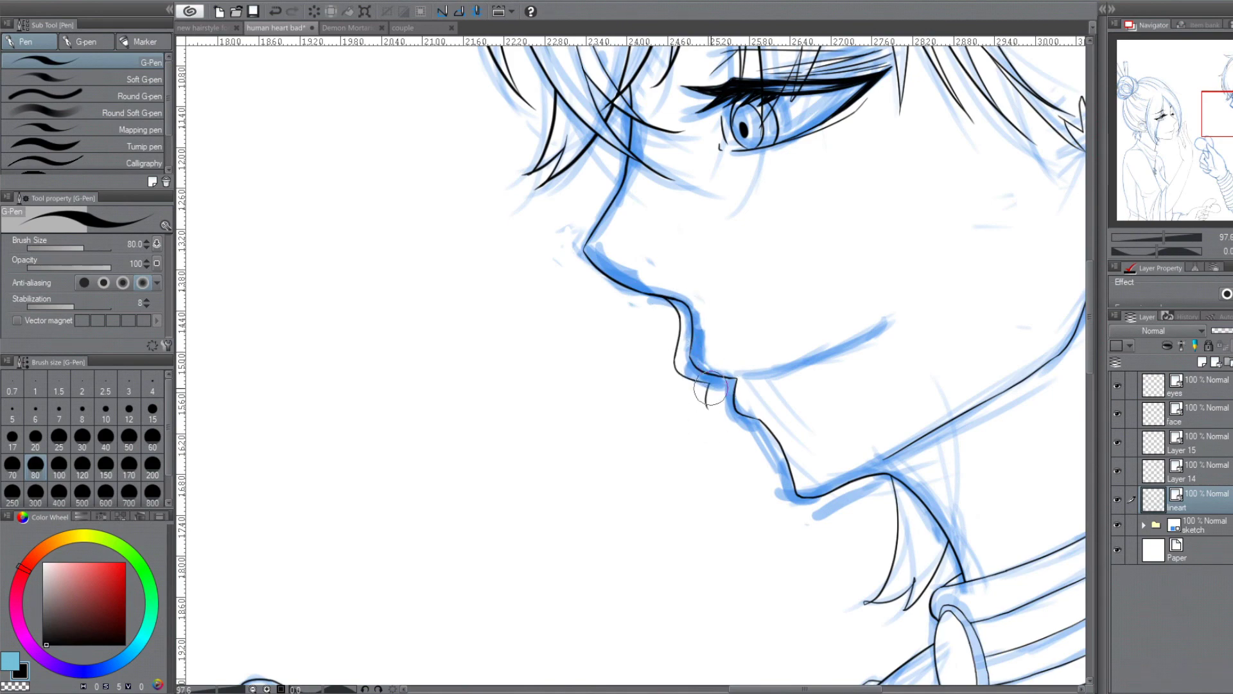
key(ctrl+h)
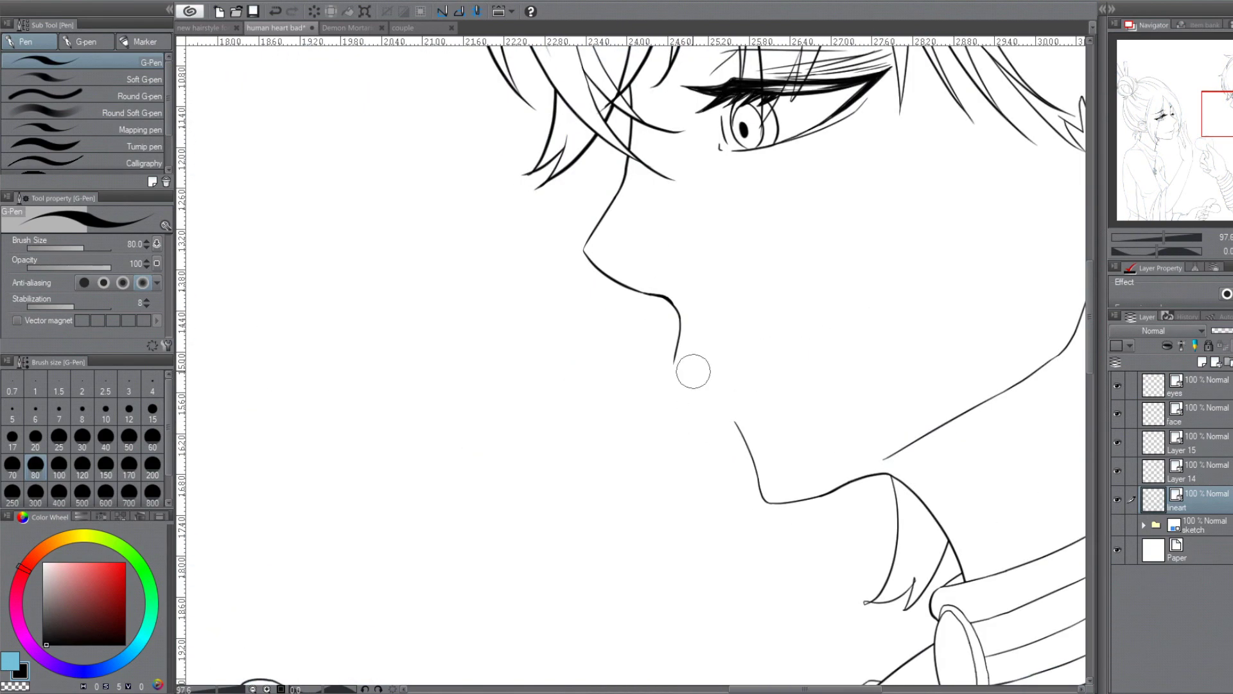
drag(675, 360, 736, 421)
key(ctrl+h)
key(ctrl+h)
drag(925, 276, 724, 379)
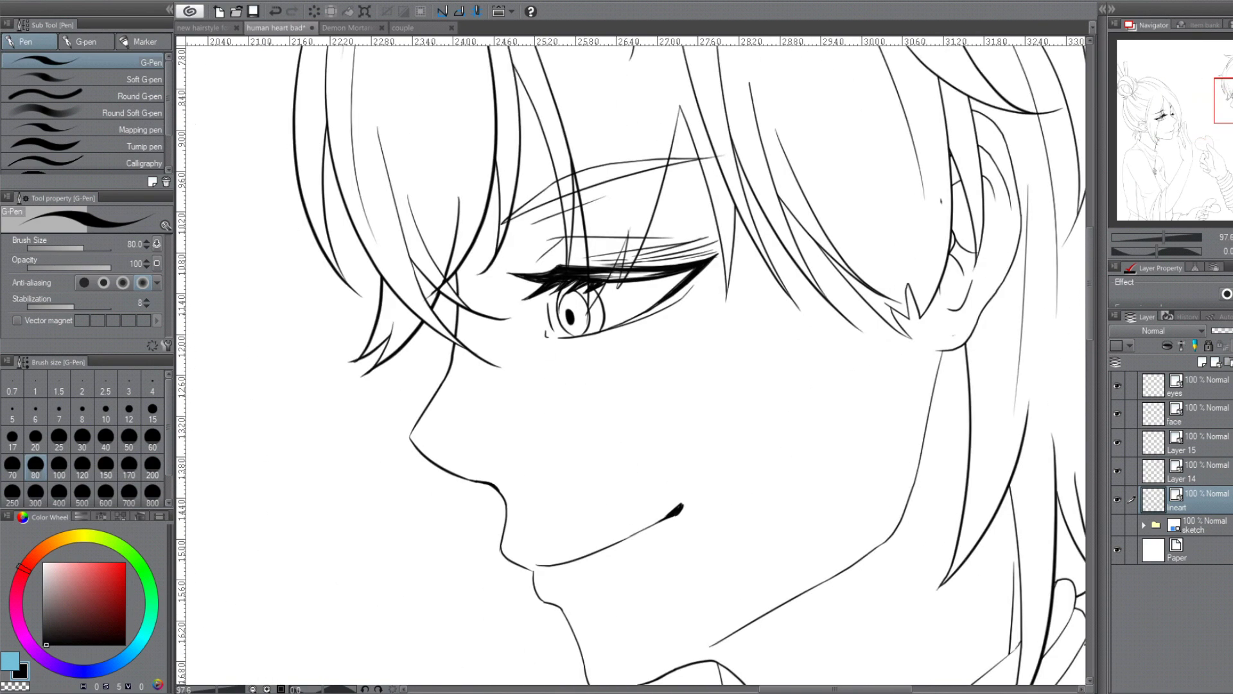
key(ctrl+0)
key(ctrl+h)
key(ctrl+h)
click(1212, 492)
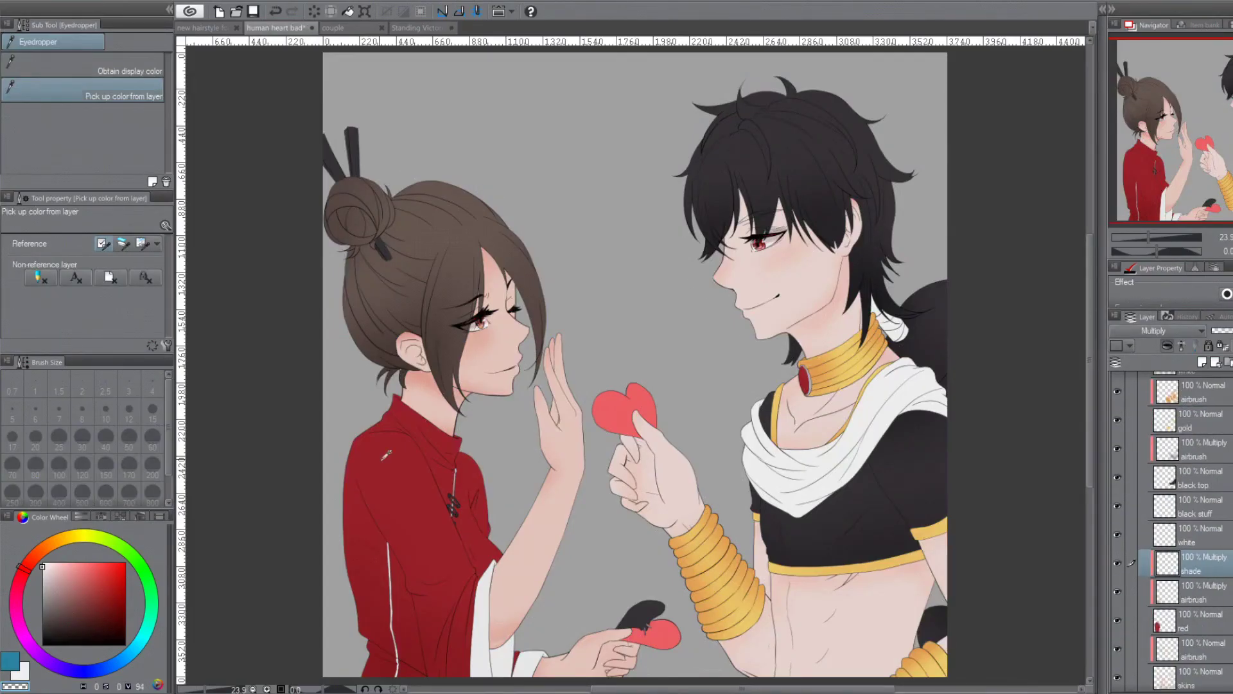
Paint a blue multiply shadow under the girl's sleeve and down the side of her red dress, at 60% layer opacity.
key(p)
scroll(412, 506, up, 5)
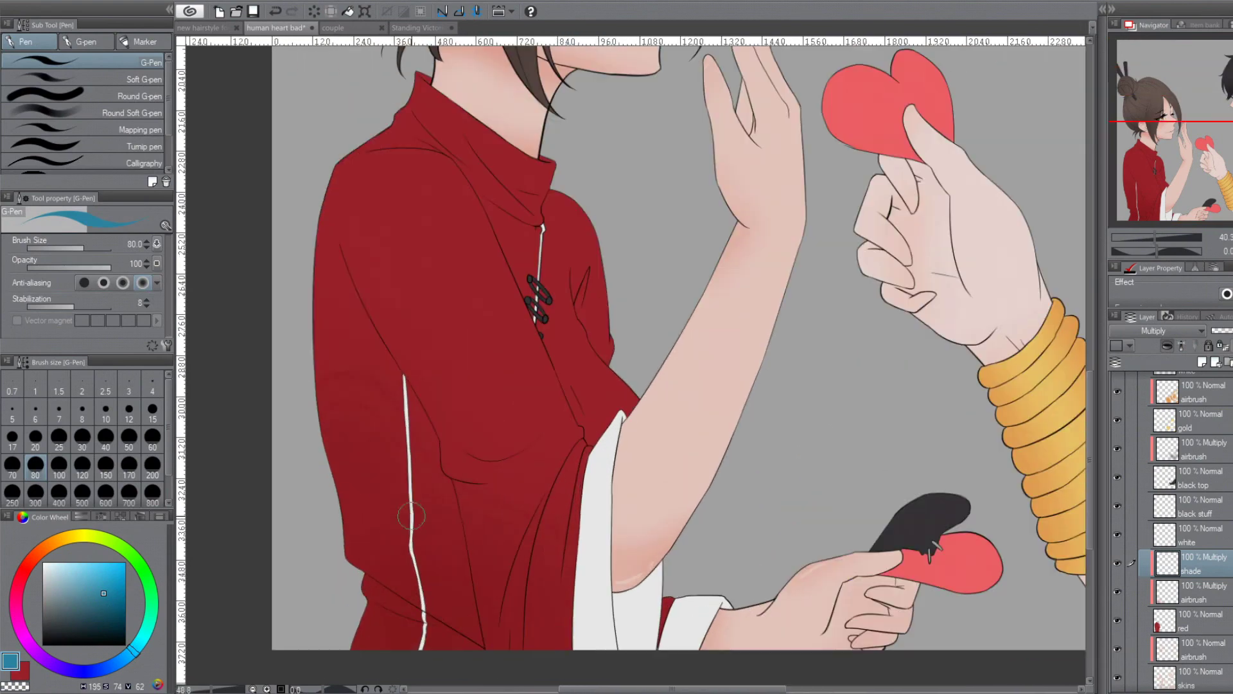
drag(354, 269, 424, 514)
mouse_move(1188, 535)
mouse_down()
mouse_move(1230, 594)
mouse_move(1221, 554)
mouse_up()
drag(424, 629, 450, 449)
drag(317, 399, 257, 497)
key(h)
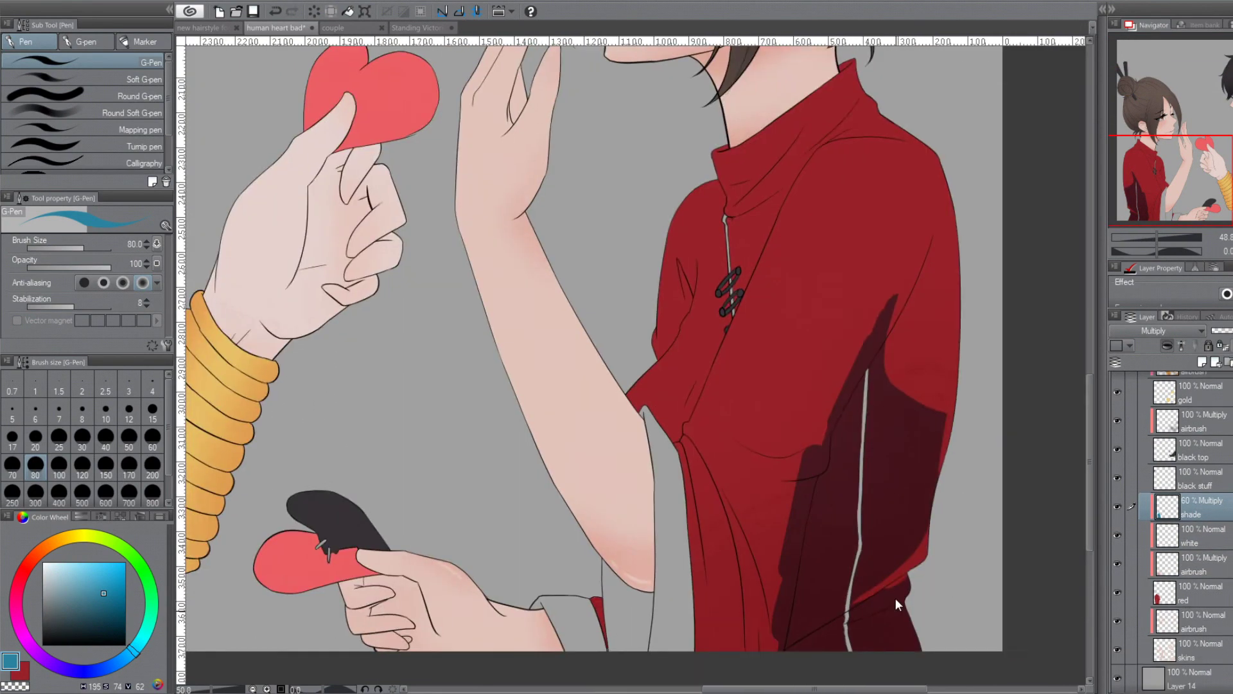
Combine the white trim with the red clothing layer and keep the shade layer clipped directly above it.
scroll(890, 598, up, 5)
click(1118, 534)
scroll(1127, 560, down, 1)
click(1200, 534)
click(1195, 508)
scroll(897, 501, down, 3)
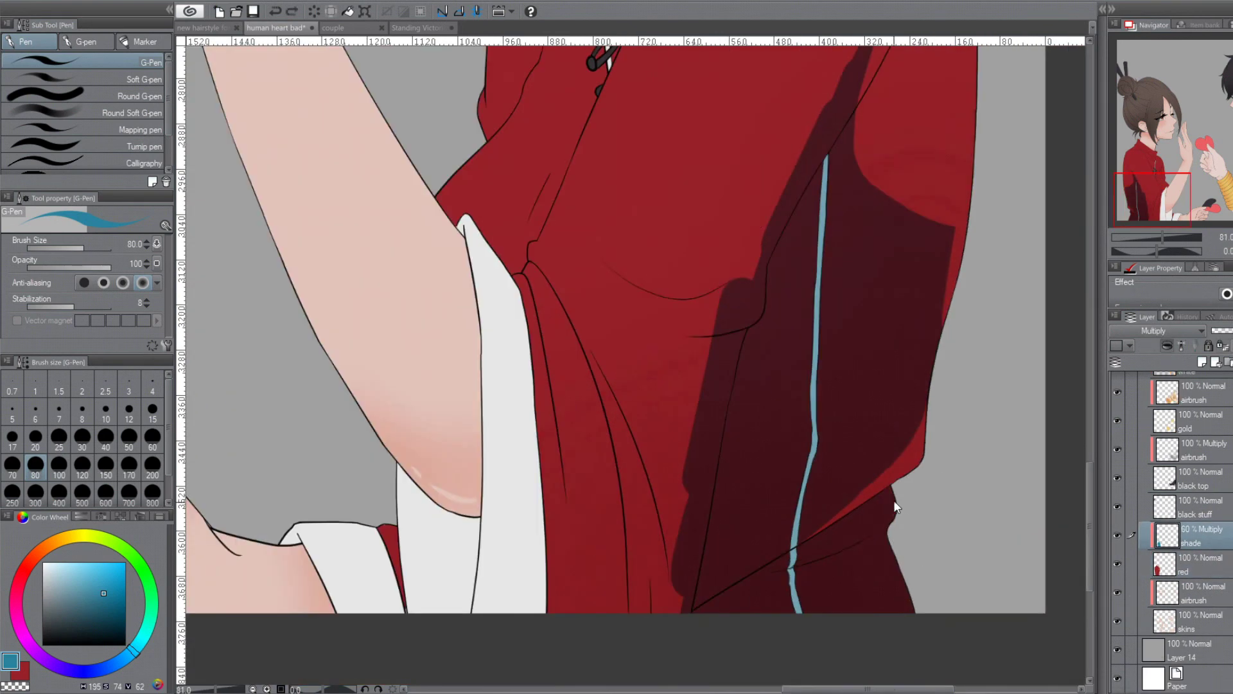
Extend the dress shadow across the waist and down the front of the skirt.
key(h)
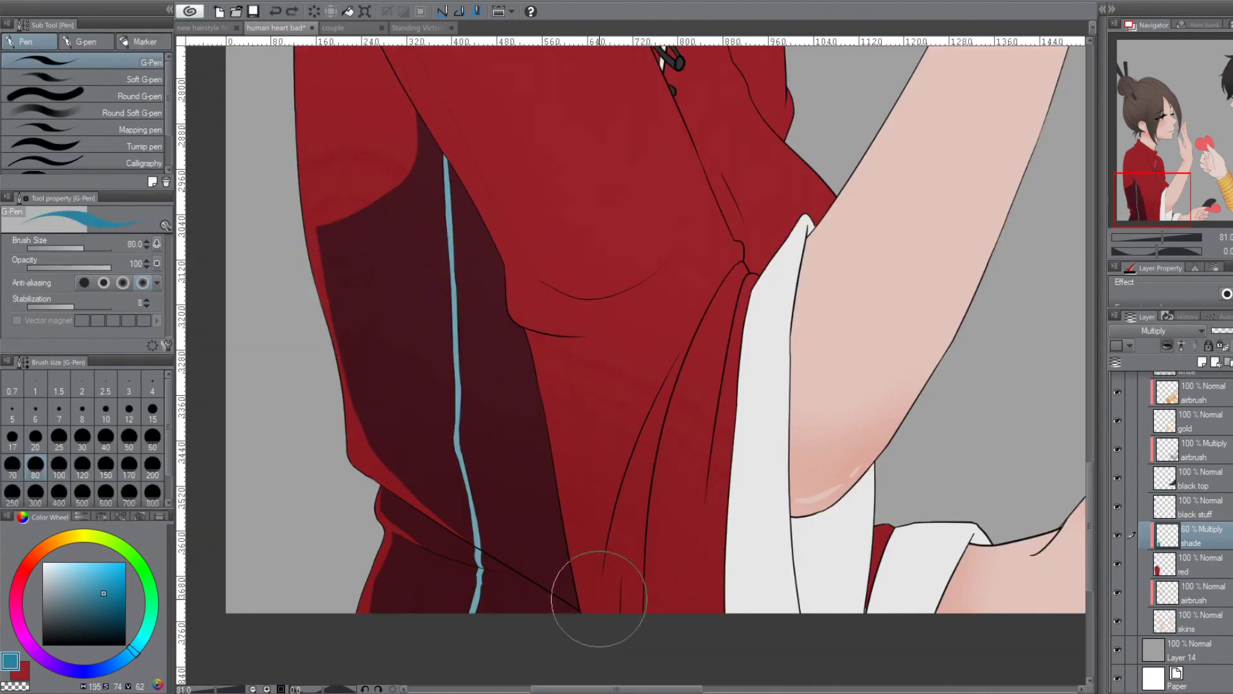
key(h)
scroll(761, 262, up, 3)
key(h)
mouse_move(636, 379)
mouse_down()
mouse_move(816, 443)
mouse_move(668, 636)
mouse_up()
key(h)
key(h)
scroll(651, 387, down, 5)
Shade the gathered red folds beside the white panel, leaving narrow lit strips between them.
mouse_move(667, 489)
mouse_down()
mouse_move(765, 248)
mouse_move(699, 374)
mouse_up()
drag(681, 514, 649, 302)
drag(779, 283, 774, 513)
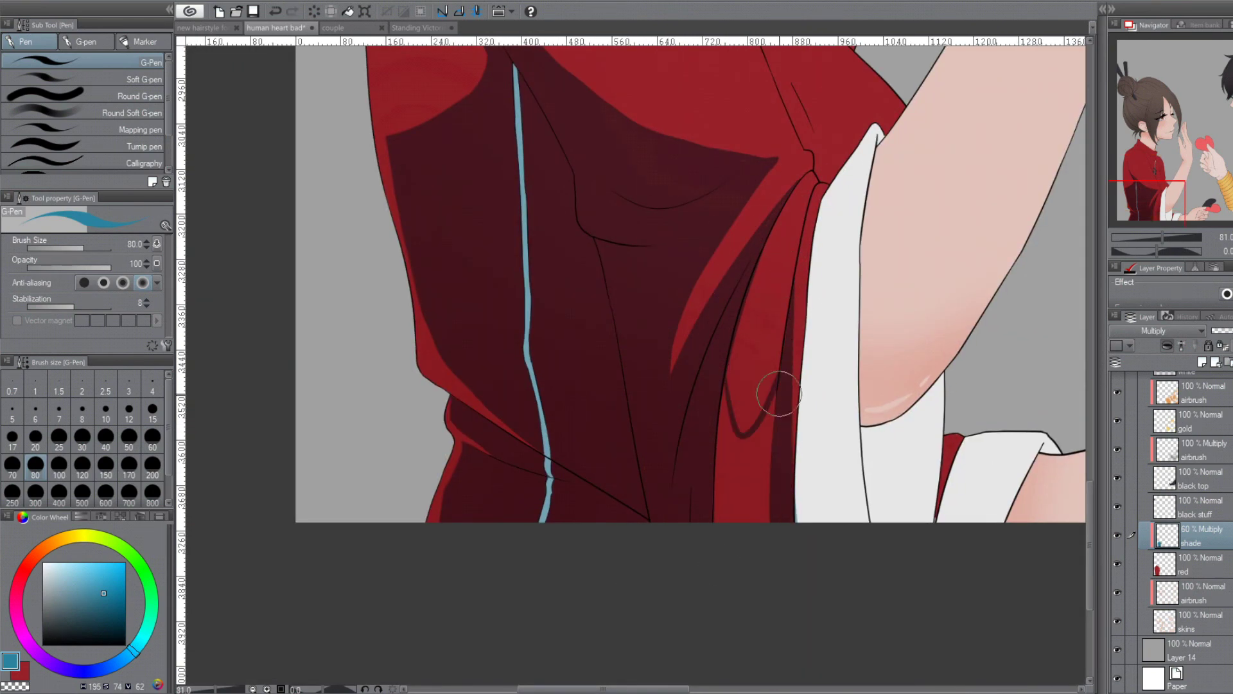
drag(779, 379, 706, 514)
key(h)
key(h)
Shade the white sleeve lining beneath the raised arm and the lower cuff, and round off the waist shadow.
mouse_move(826, 520)
mouse_down()
mouse_move(804, 353)
mouse_move(854, 514)
mouse_up()
key(h)
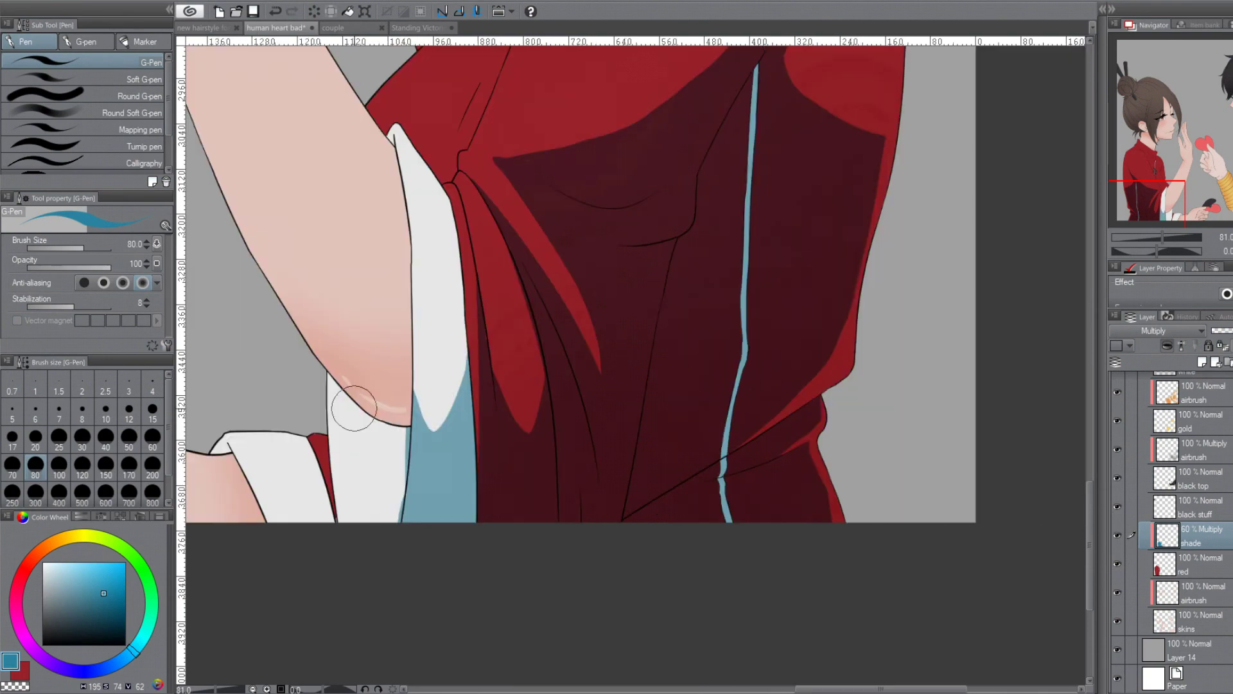
drag(358, 407, 385, 520)
key(h)
key(h)
scroll(631, 427, up, 5)
drag(631, 427, 749, 432)
key(h)
scroll(839, 525, down, 5)
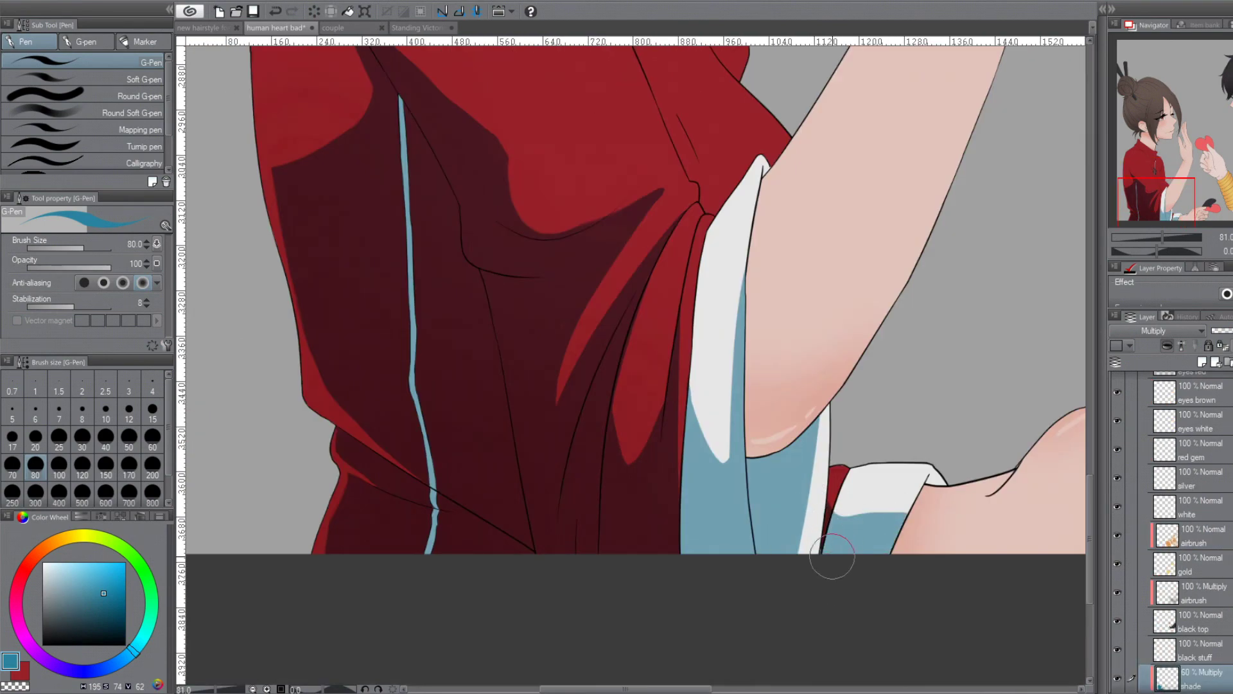
key(h)
Select the girl's red collar and front bodice area, excluding the near sleeve.
scroll(951, 444, up, 5)
key(w)
click(682, 384)
alt+click(769, 308)
key(p)
scroll(833, 225, up, 2)
scroll(591, 407, down, 2)
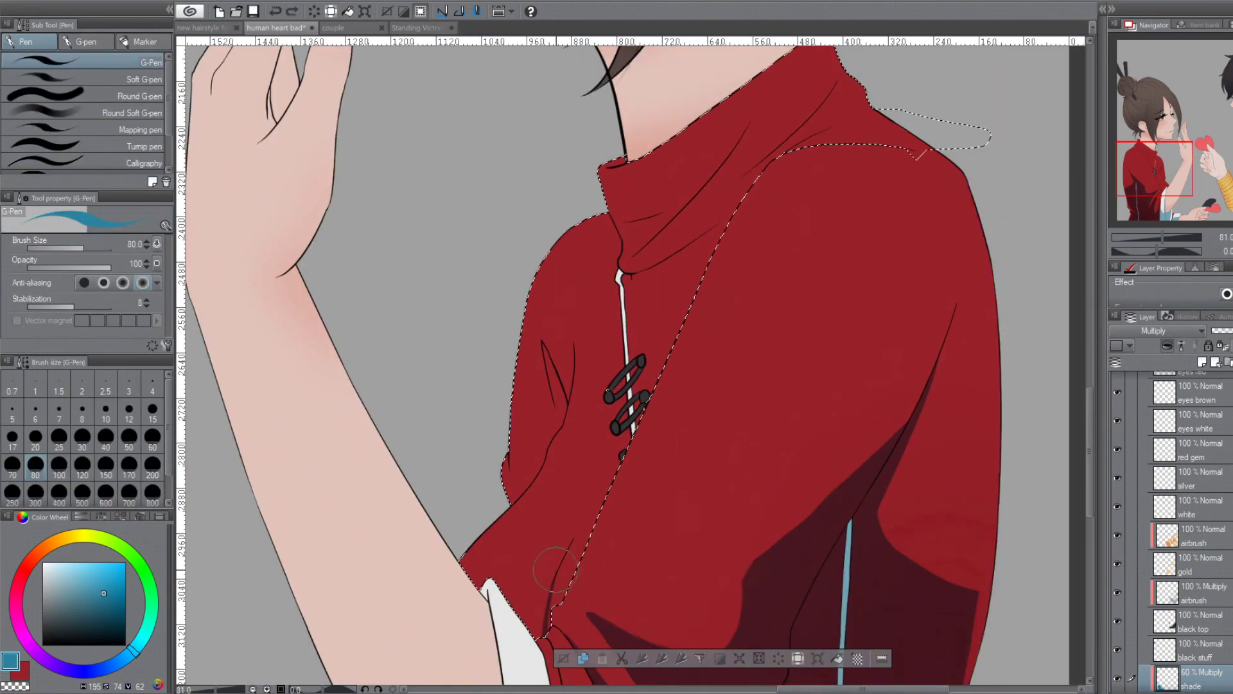
Shade the collar folds and the front bodice creases inside the selection, and clear the selection.
scroll(707, 385, up, 4)
drag(857, 257, 793, 318)
drag(903, 282, 809, 307)
key(h)
key(h)
drag(771, 350, 681, 472)
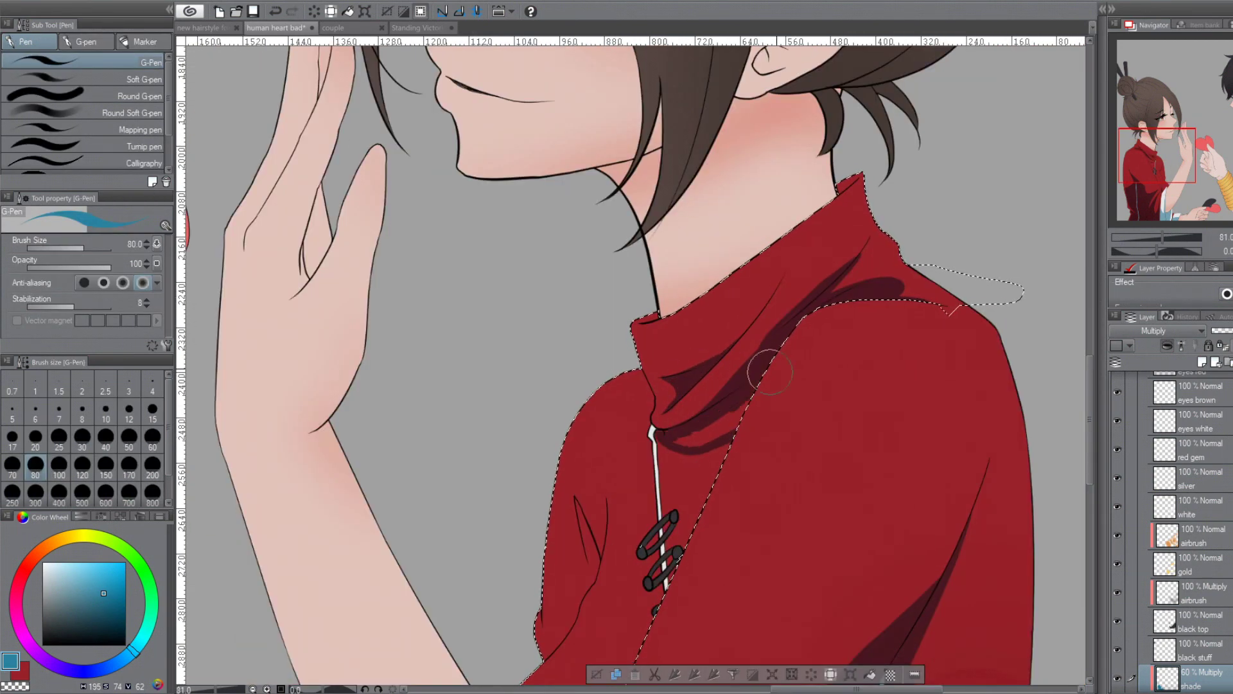
drag(616, 501, 578, 581)
alt+click(771, 450)
scroll(642, 385, down, 3)
key(ctrl+d)
Shade the black top's sleeve, chest and waist with the Round G-pen at size 800 on a 30% multiply layer.
click(138, 95)
mouse_move(739, 417)
mouse_down()
mouse_move(799, 591)
mouse_move(835, 489)
mouse_up()
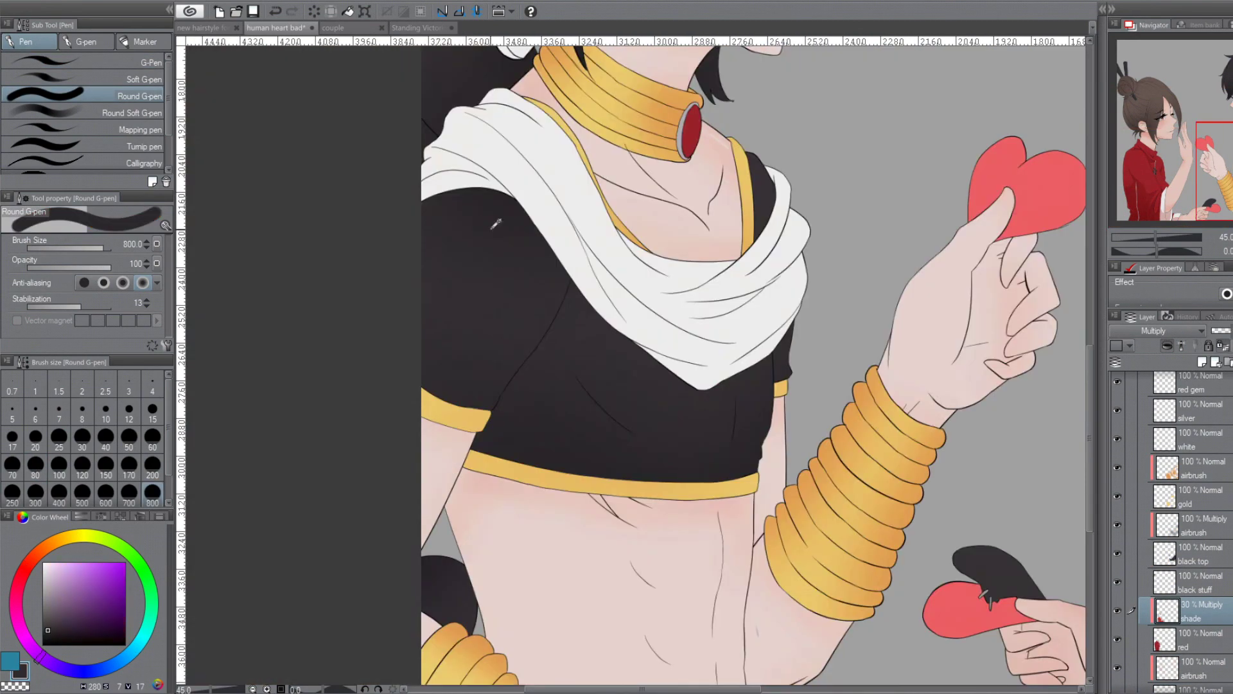
key(h)
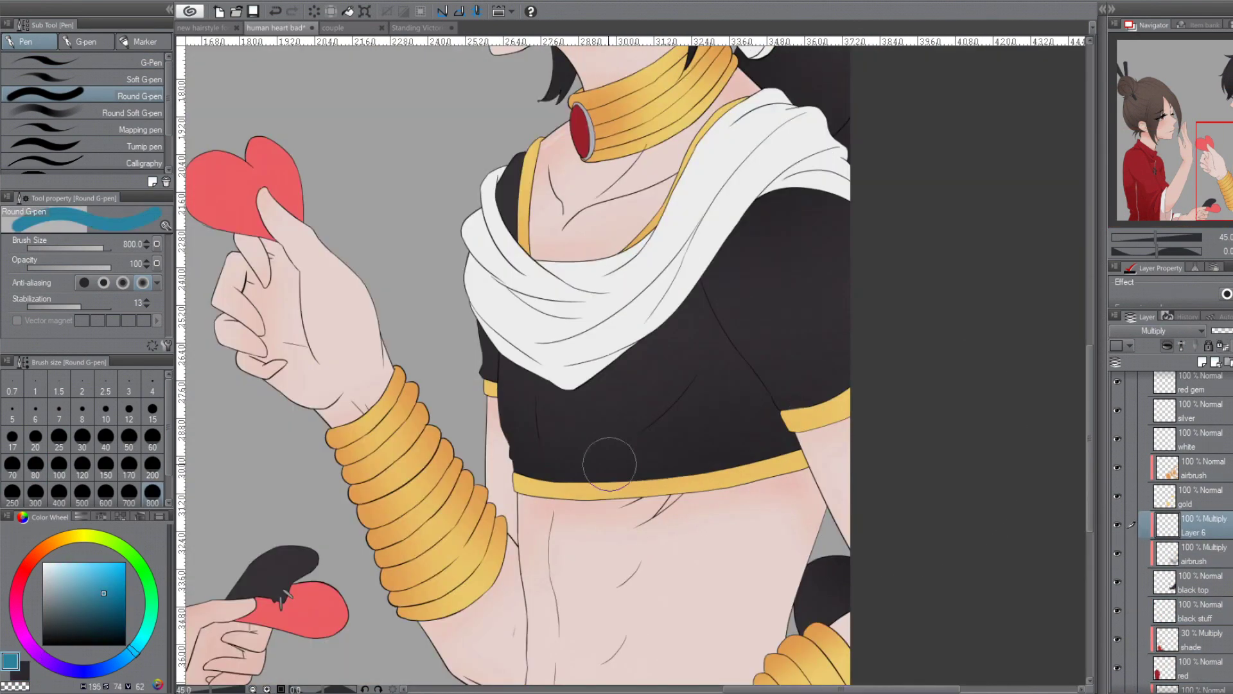
scroll(652, 330, up, 3)
drag(652, 330, 712, 357)
click(1201, 330)
click(1153, 341)
drag(712, 310, 732, 423)
key(ctrl+z)
key(ctrl+z)
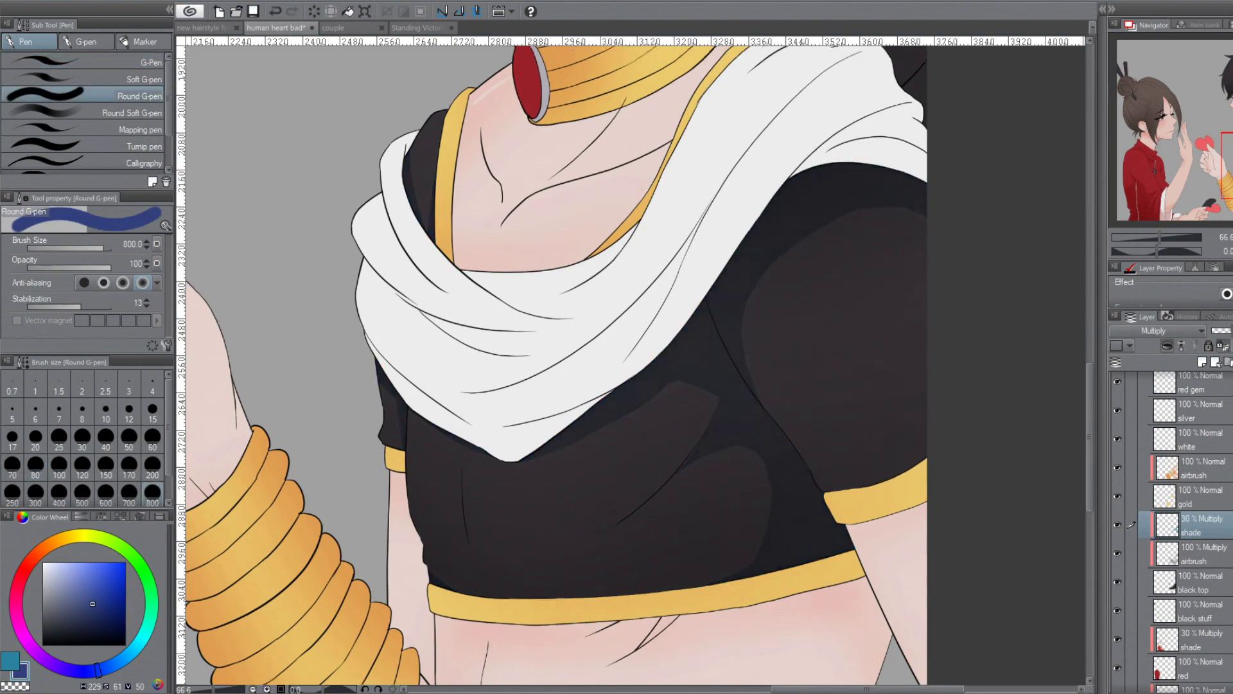
Block in blue shadows along the white scarf's neckline folds and over the shoulder on a clipped shade layer.
drag(636, 360, 672, 434)
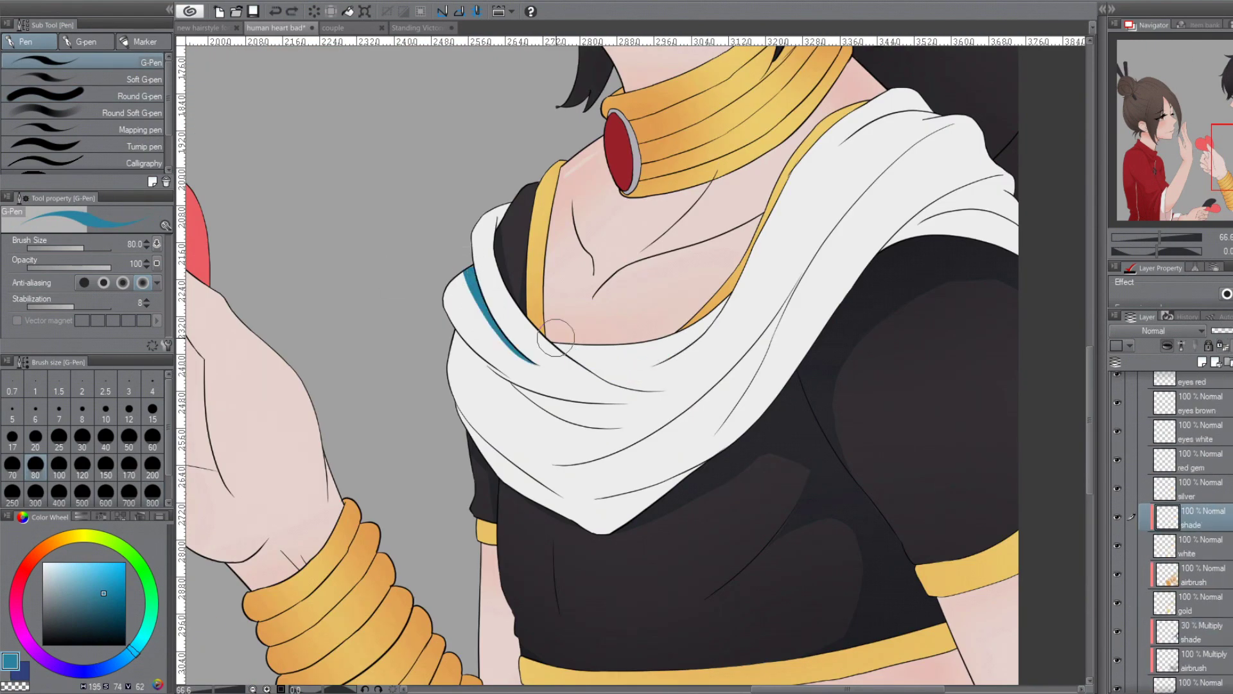
drag(555, 337, 686, 385)
drag(661, 362, 729, 297)
drag(854, 114, 911, 121)
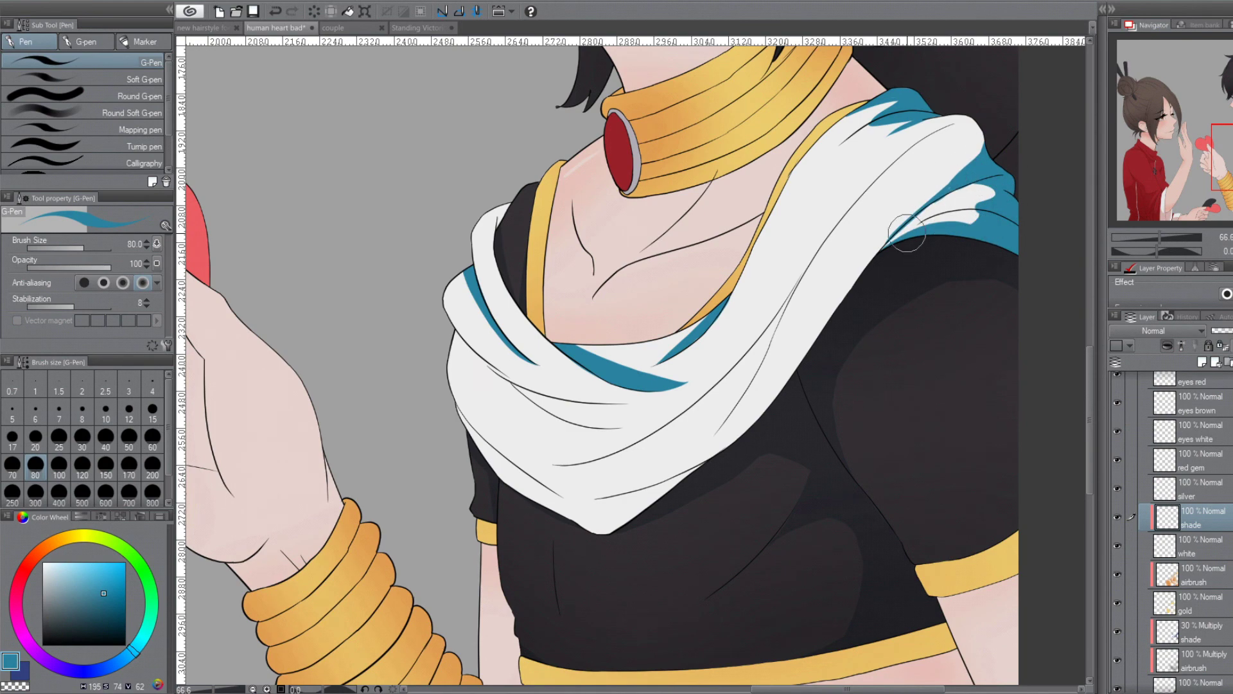
Shade the scarf's remaining draped folds and the white hair wrap behind the neck, using multiply at 30% opacity.
drag(674, 360, 482, 427)
drag(796, 289, 566, 507)
drag(835, 308, 795, 377)
drag(963, 148, 562, 472)
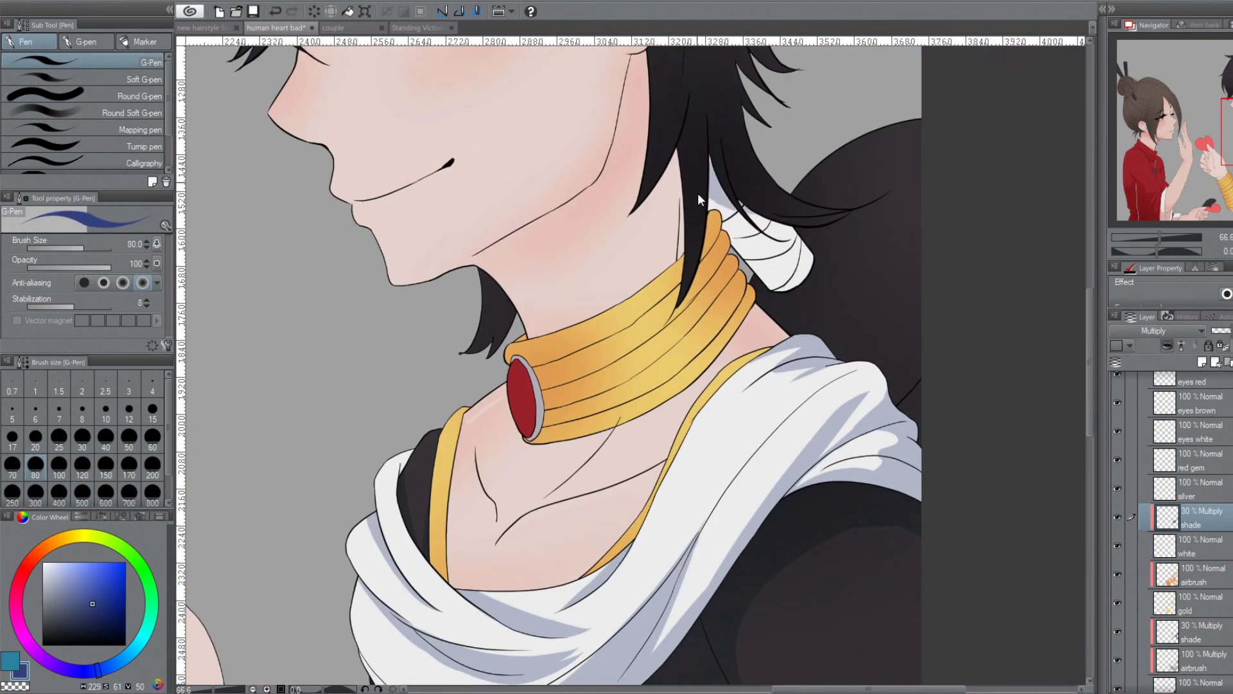
drag(790, 270, 737, 211)
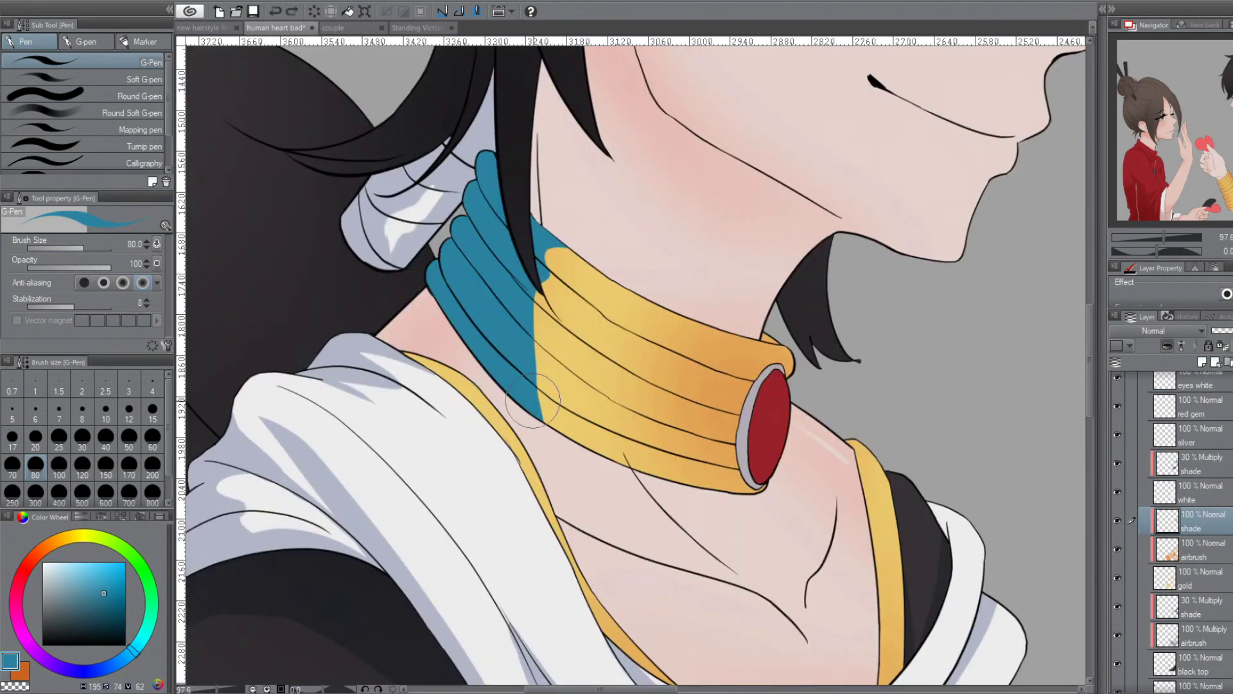
Block in blue shadows on the gold choker, neckline trim, top hem and sleeve cuff with the G-pen at size 80.
drag(532, 400, 549, 357)
key(h)
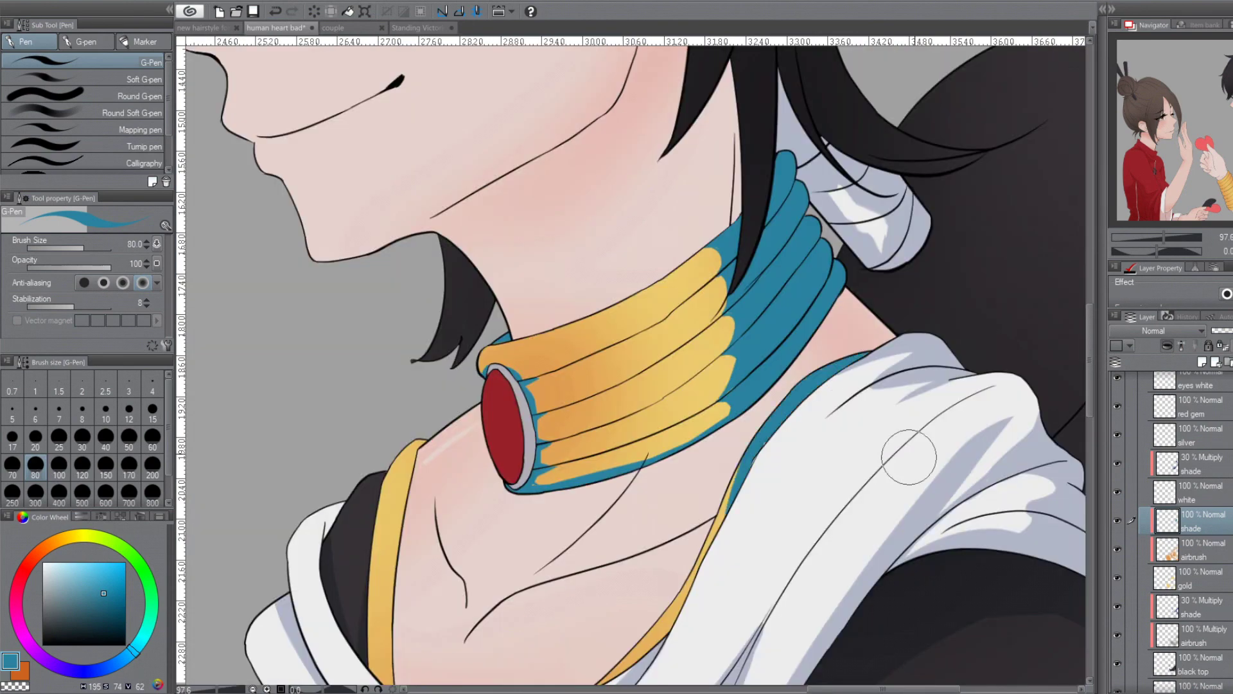
scroll(908, 523, down, 10)
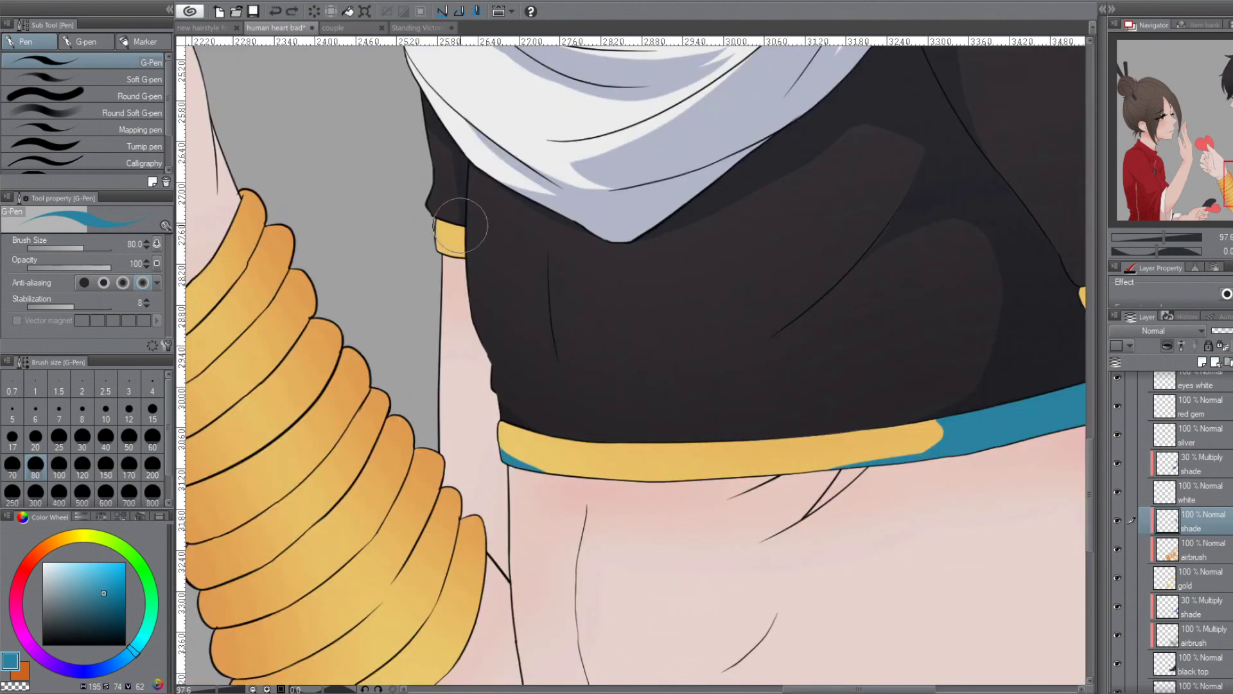
key(h)
scroll(460, 226, down, 4)
mouse_move(675, 218)
mouse_down()
mouse_move(633, 551)
mouse_move(702, 287)
mouse_up()
key(h)
Block in blue shadows along both sides and between the rings of the raised forearm's gold bangles, plus the other arm's bangles.
drag(581, 257, 570, 287)
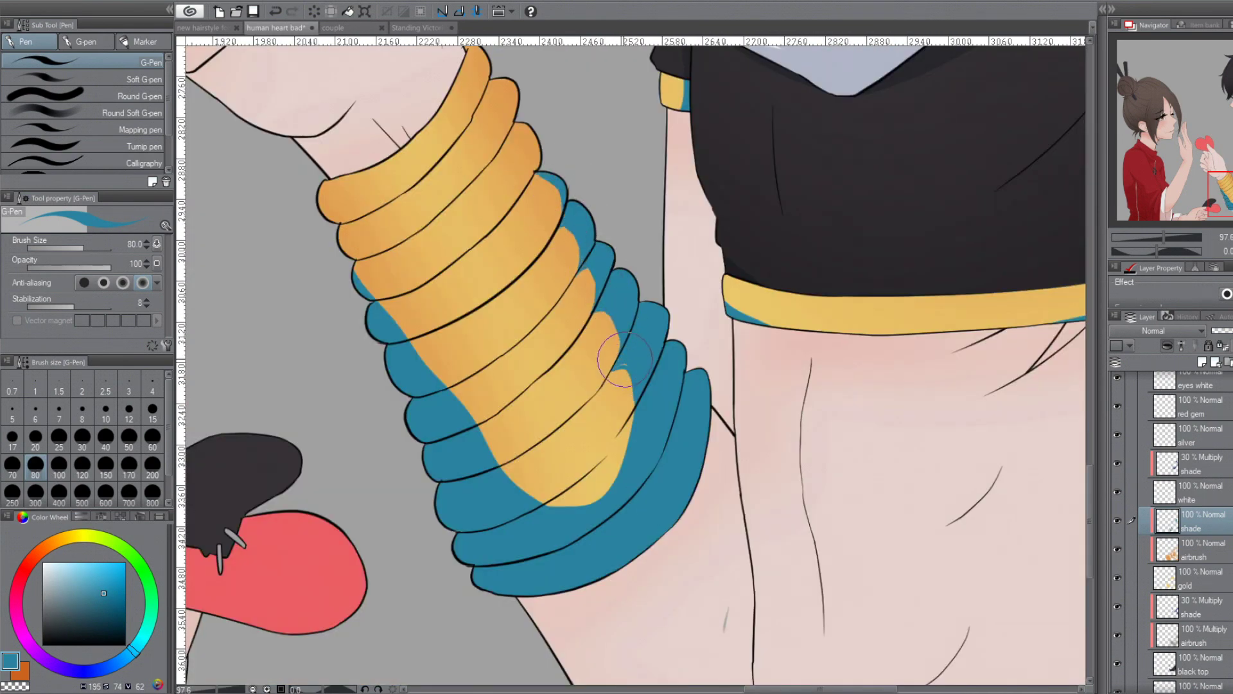
mouse_move(370, 292)
mouse_down()
mouse_move(496, 400)
mouse_move(676, 277)
mouse_up()
drag(529, 443, 681, 321)
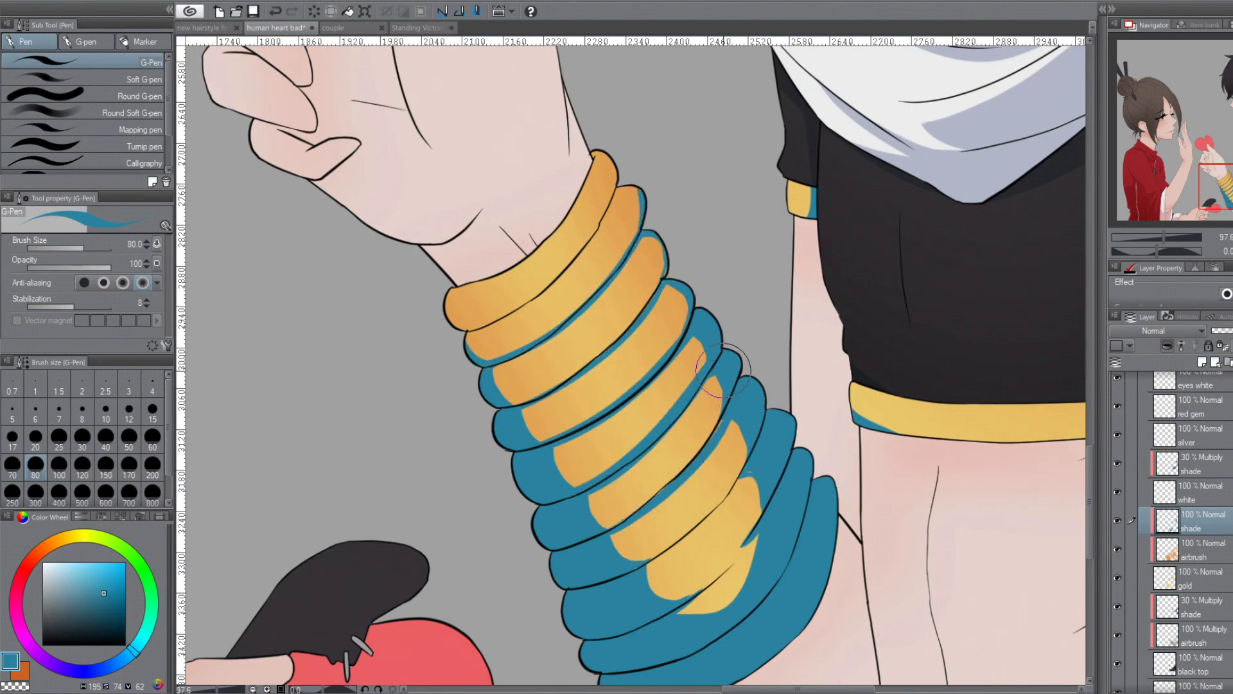
drag(601, 539, 723, 427)
drag(1213, 197, 1217, 204)
scroll(548, 484, down, 2)
scroll(660, 427, up, 3)
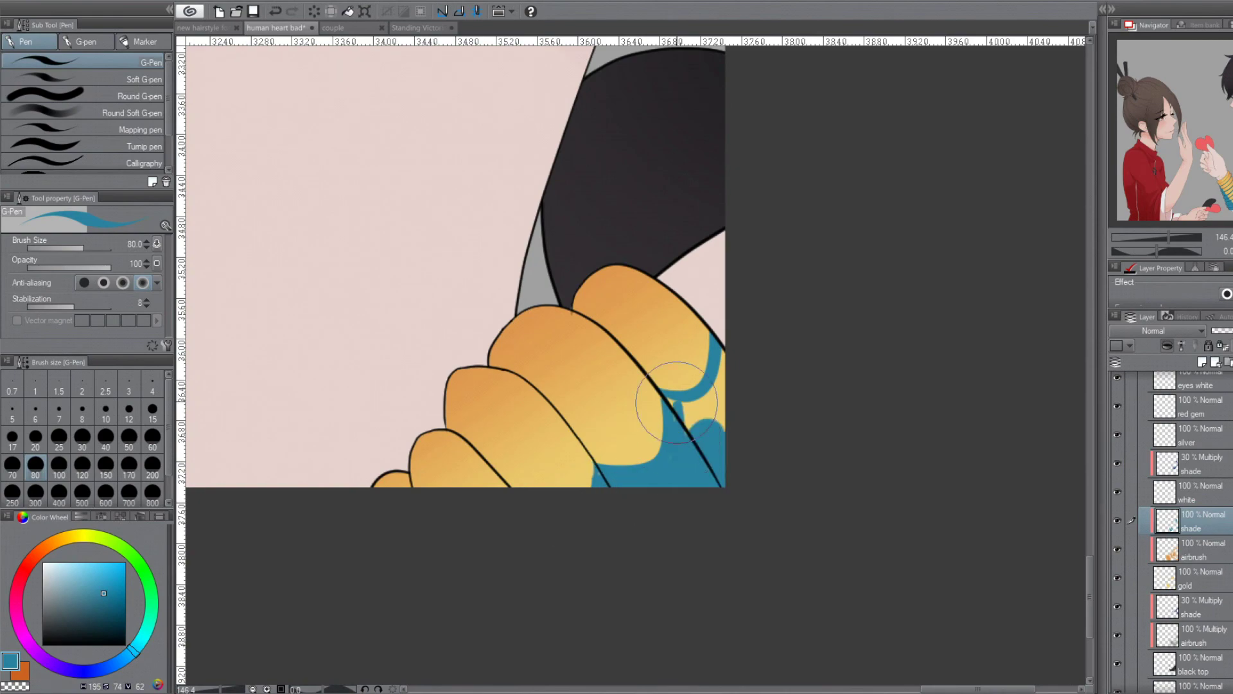
Recolour the gold shading orange with the Round G-pen at size 500 and set its layer to multiply at 30% opacity.
scroll(650, 248, down, 5)
click(139, 96)
click(113, 578)
drag(450, 450, 546, 578)
drag(642, 116, 738, 155)
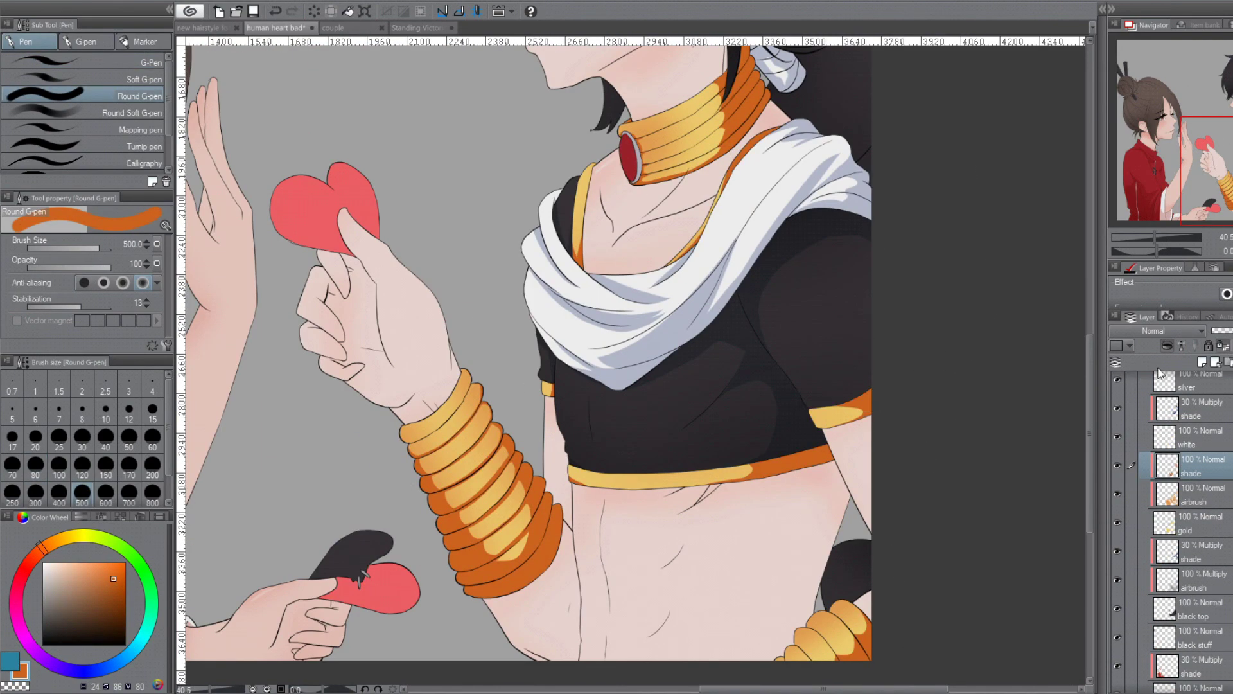
click(1195, 465)
drag(578, 321, 628, 379)
Block in blue shadows on the girl's back hair and around her ear on a clipped shade layer, using the G-pen at size 80.
drag(1229, 187, 1211, 217)
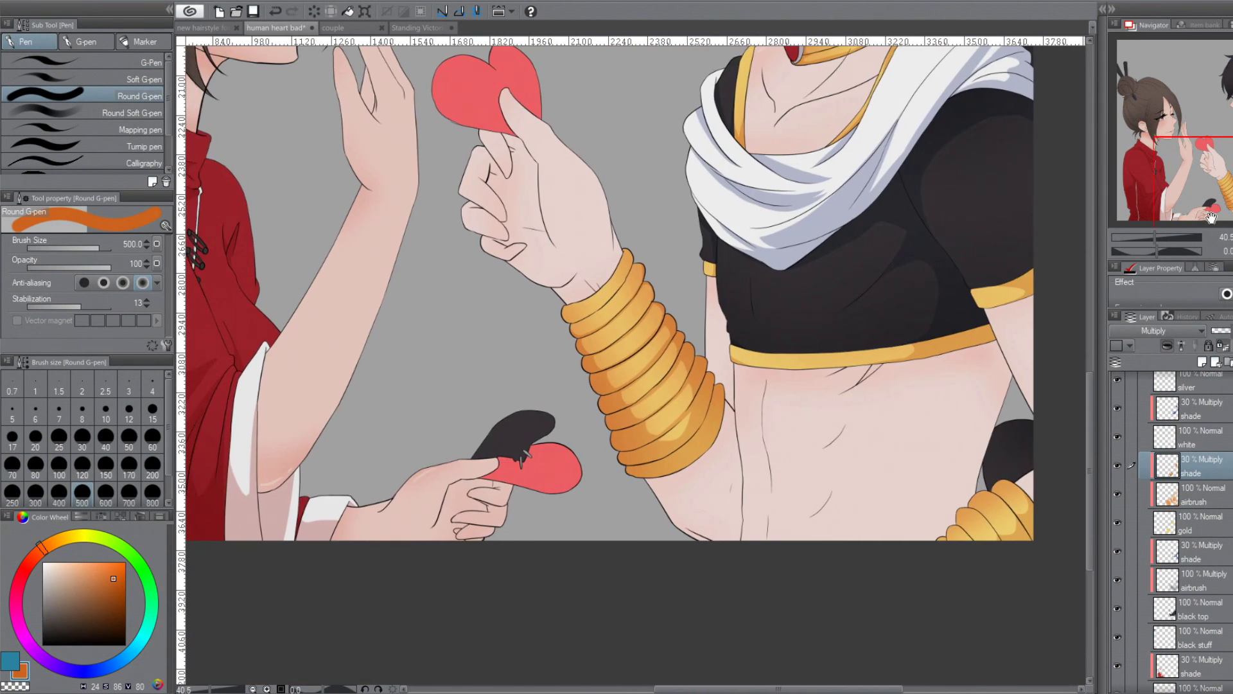
scroll(636, 289, down, 2)
scroll(578, 257, up, 3)
click(103, 592)
scroll(1188, 514, down, 2)
click(139, 63)
click(35, 475)
scroll(578, 321, up, 2)
drag(557, 242, 528, 372)
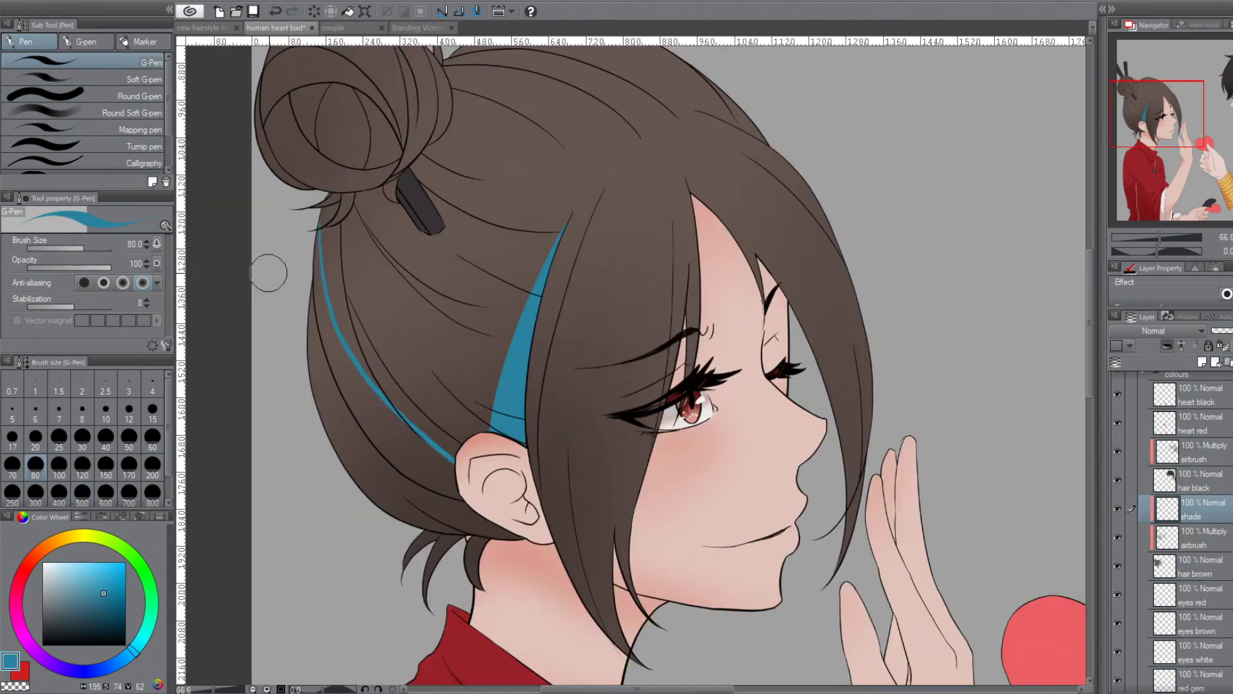
mouse_move(315, 212)
mouse_down()
mouse_move(359, 466)
mouse_move(488, 559)
mouse_up()
drag(378, 506, 372, 275)
scroll(385, 316, up, 2)
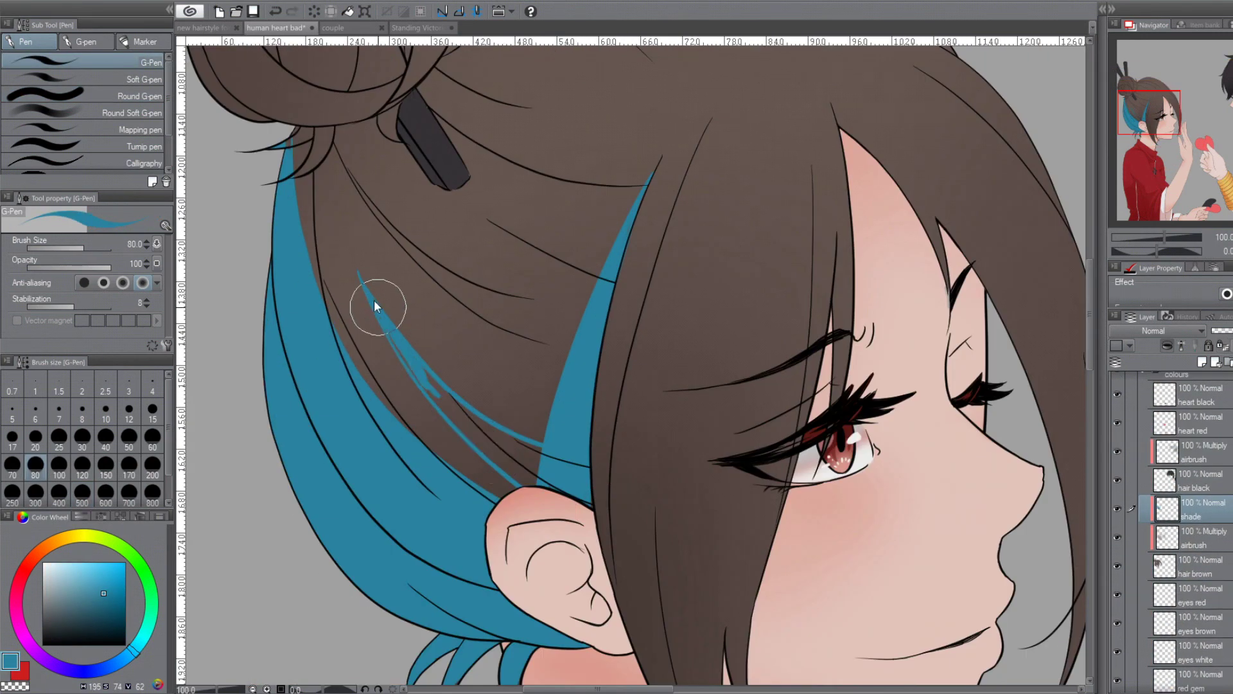
drag(393, 345, 542, 485)
Extend the brown hair's blue shadows as tapered strands from behind the ear up to the hair stick.
key(h)
scroll(578, 321, down, 2)
drag(852, 308, 730, 432)
scroll(766, 358, up, 2)
key(h)
key(h)
scroll(828, 302, up, 2)
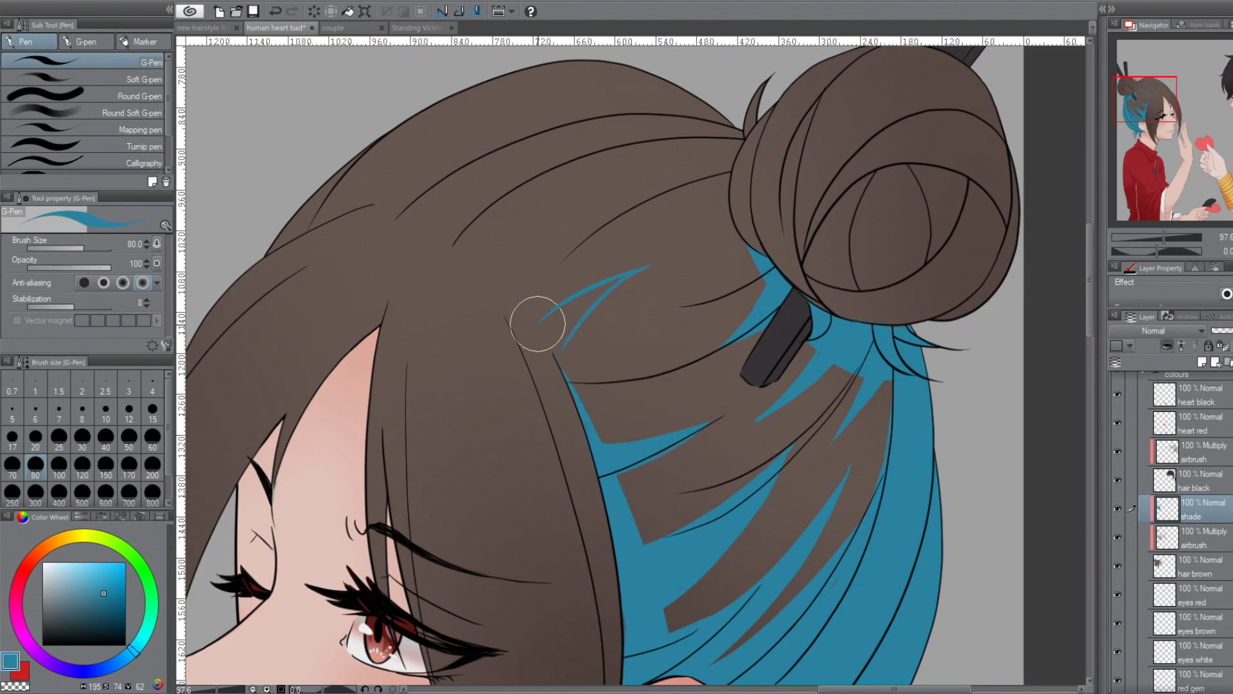
key(h)
key(h)
Shade the crown strands running into the bun and the bun's lower coils in blue.
drag(752, 103, 578, 141)
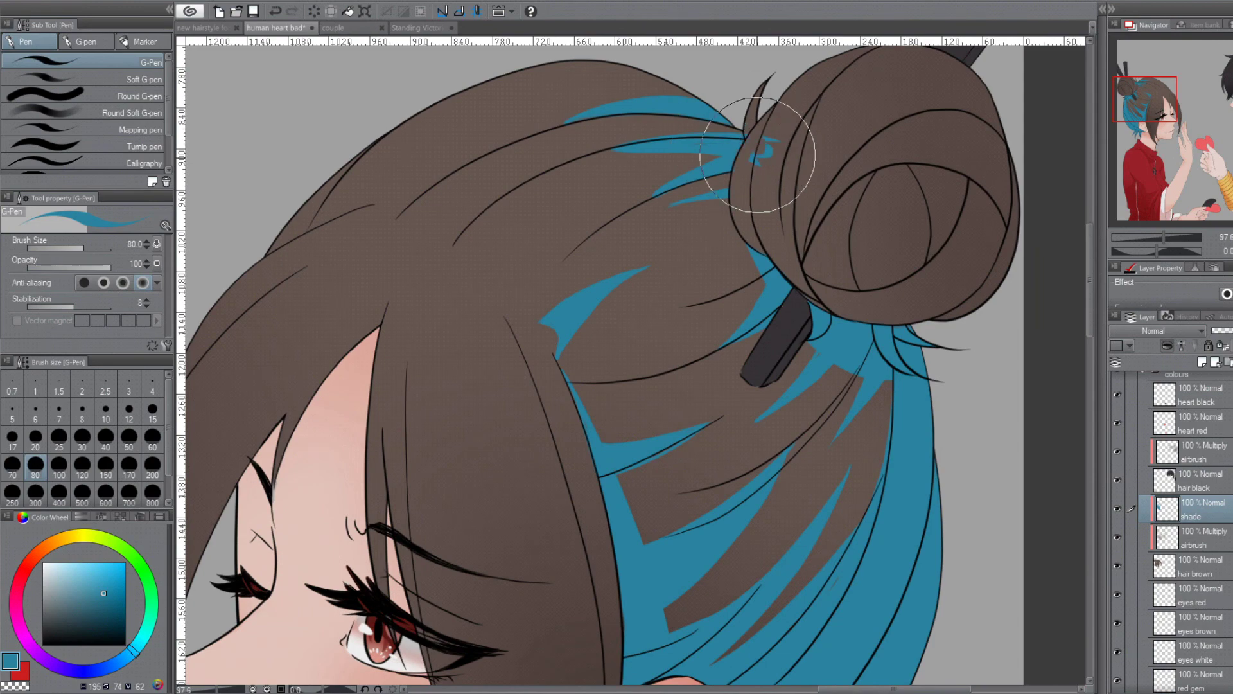
scroll(571, 352, down, 2)
scroll(571, 353, up, 2)
drag(706, 302, 774, 224)
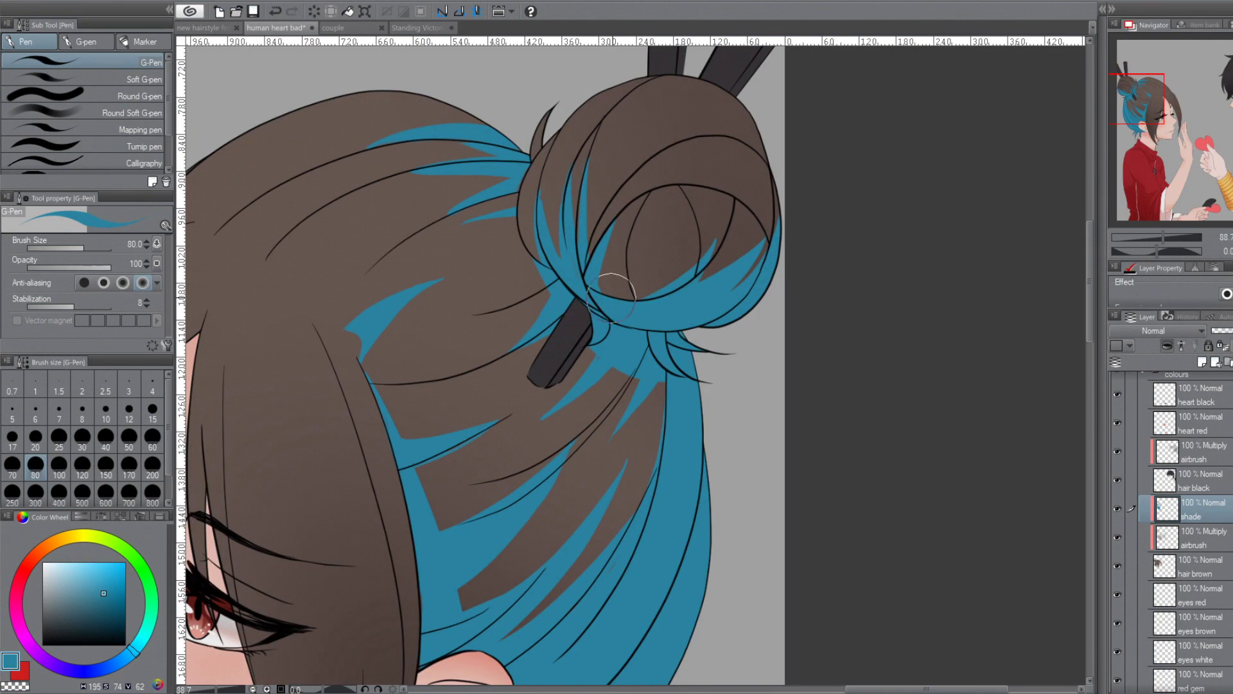
Shade the girl's face-framing side locks, then recolour the hair shadows red on multiply at 50% opacity.
scroll(771, 161, down, 2)
key(h)
key(h)
key(h)
scroll(772, 158, up, 1)
scroll(726, 246, down, 1)
key(h)
scroll(481, 276, up, 1)
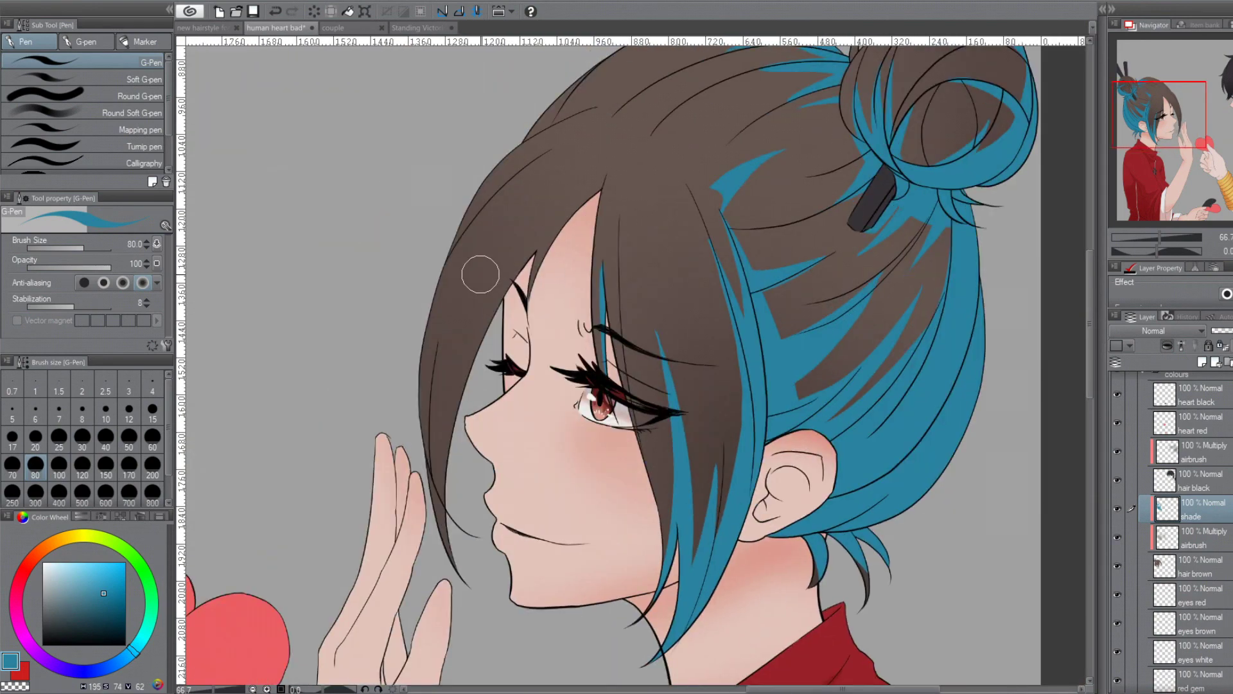
scroll(396, 352, down, 1)
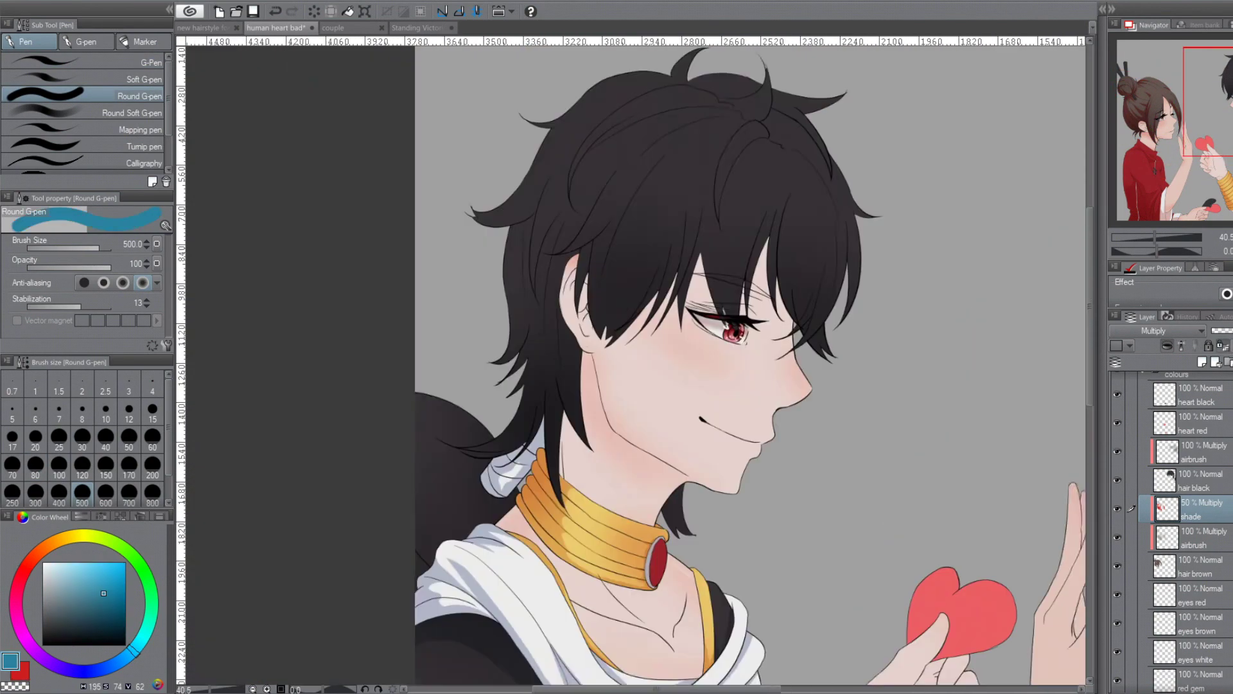
Block in tapered blue shadows along the black hair's fringe on a new clipped shade layer with the G-pen at size 80.
scroll(780, 313, up, 1)
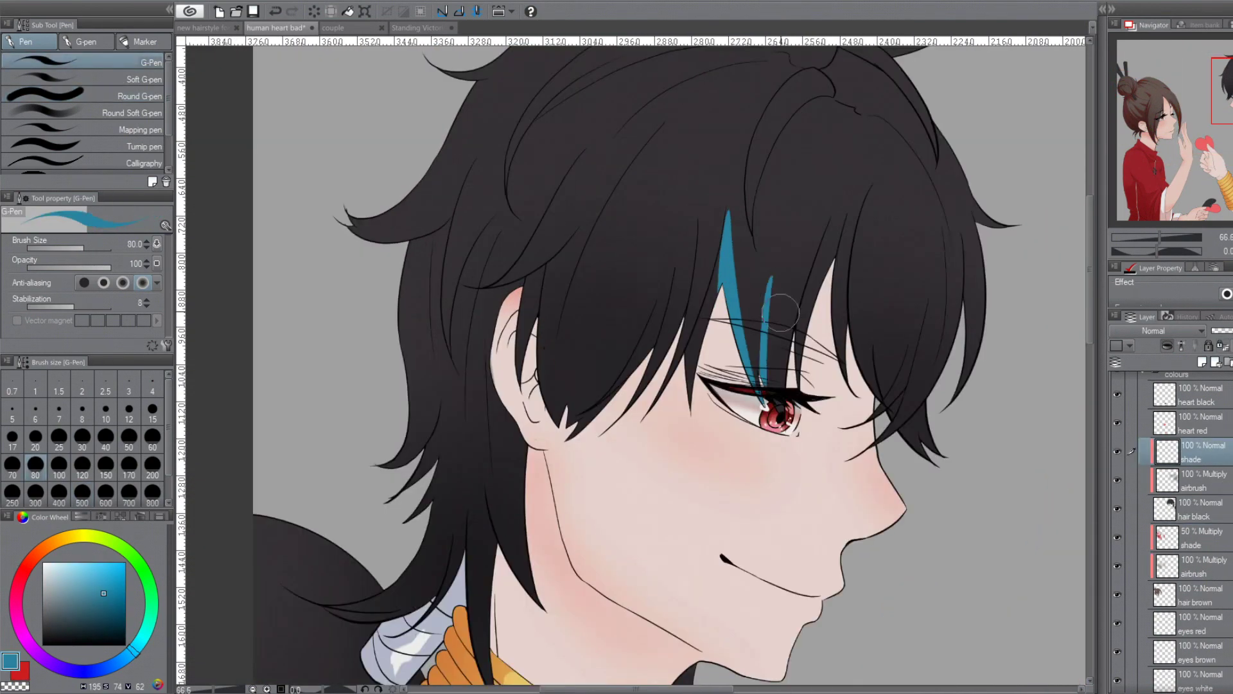
key(h)
drag(386, 398, 358, 260)
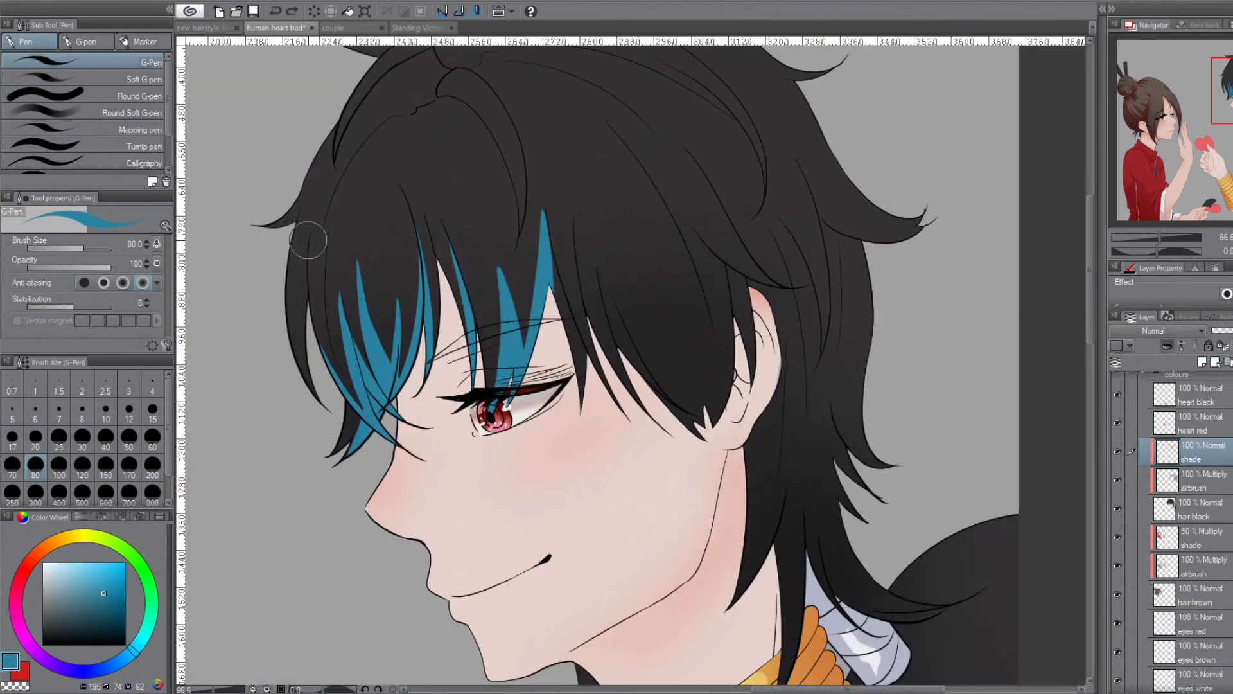
key(h)
key(h)
key(h)
mouse_move(710, 401)
mouse_down()
mouse_move(655, 235)
mouse_move(610, 219)
mouse_move(640, 221)
mouse_up()
key(h)
key(h)
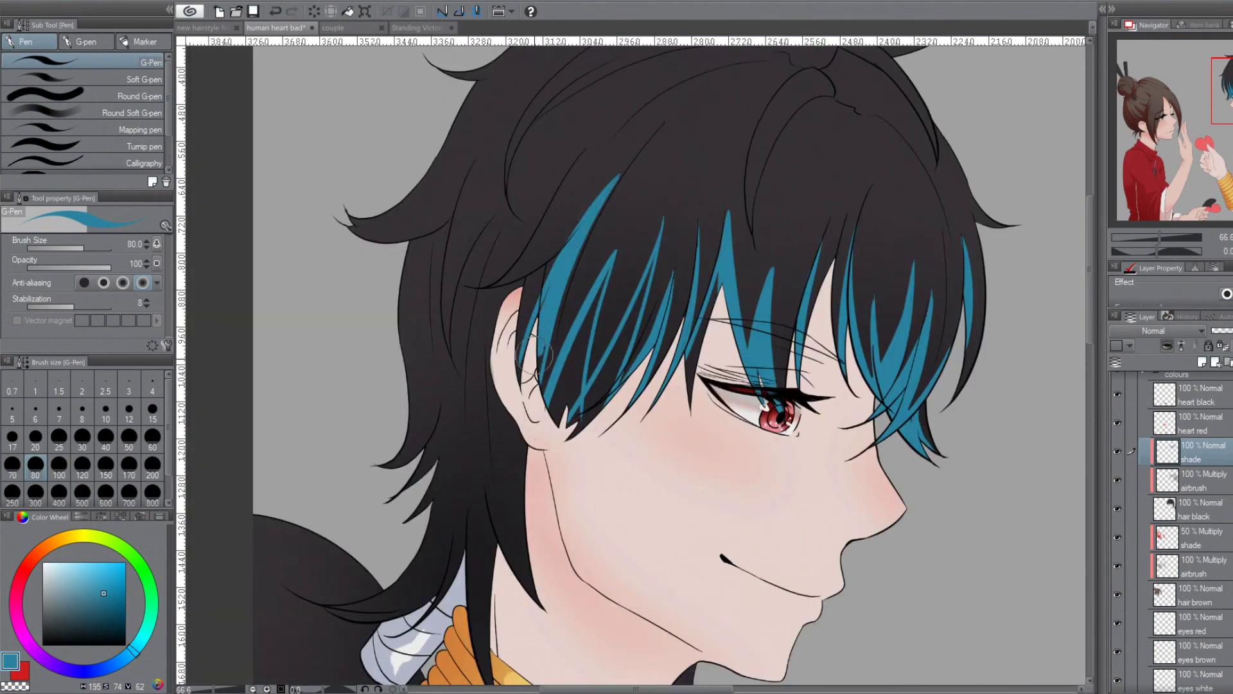
Fill in the black hair's shadows around the ear and down the strands at the nape.
drag(560, 410, 597, 273)
key(h)
key(h)
drag(472, 572, 485, 379)
drag(508, 604, 513, 385)
scroll(448, 445, down, 2)
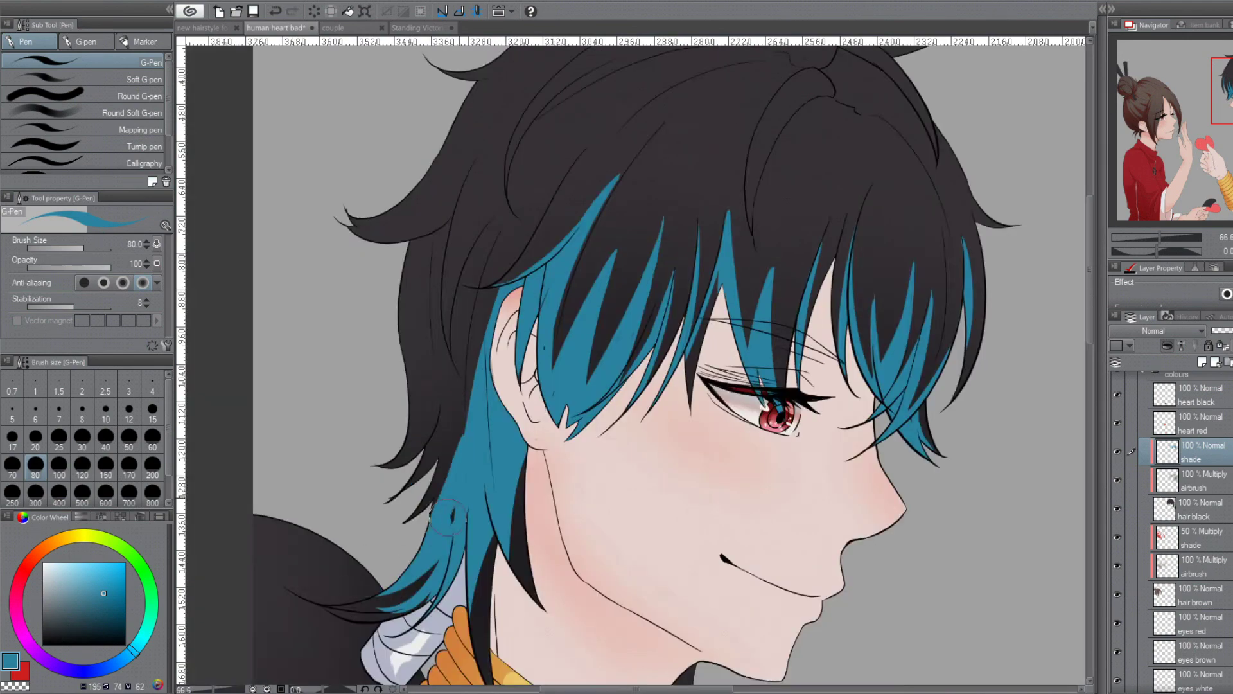
Shade the black hair's back locks and crown strands in blue, undoing a stray stroke along the way.
key(h)
mouse_move(854, 507)
mouse_down()
mouse_move(809, 257)
mouse_move(649, 375)
mouse_up()
key(h)
scroll(470, 441, up, 2)
key(ctrl+z)
drag(751, 337, 925, 273)
mouse_move(881, 375)
mouse_down()
mouse_move(439, 375)
mouse_move(515, 289)
mouse_move(664, 174)
mouse_up()
key(h)
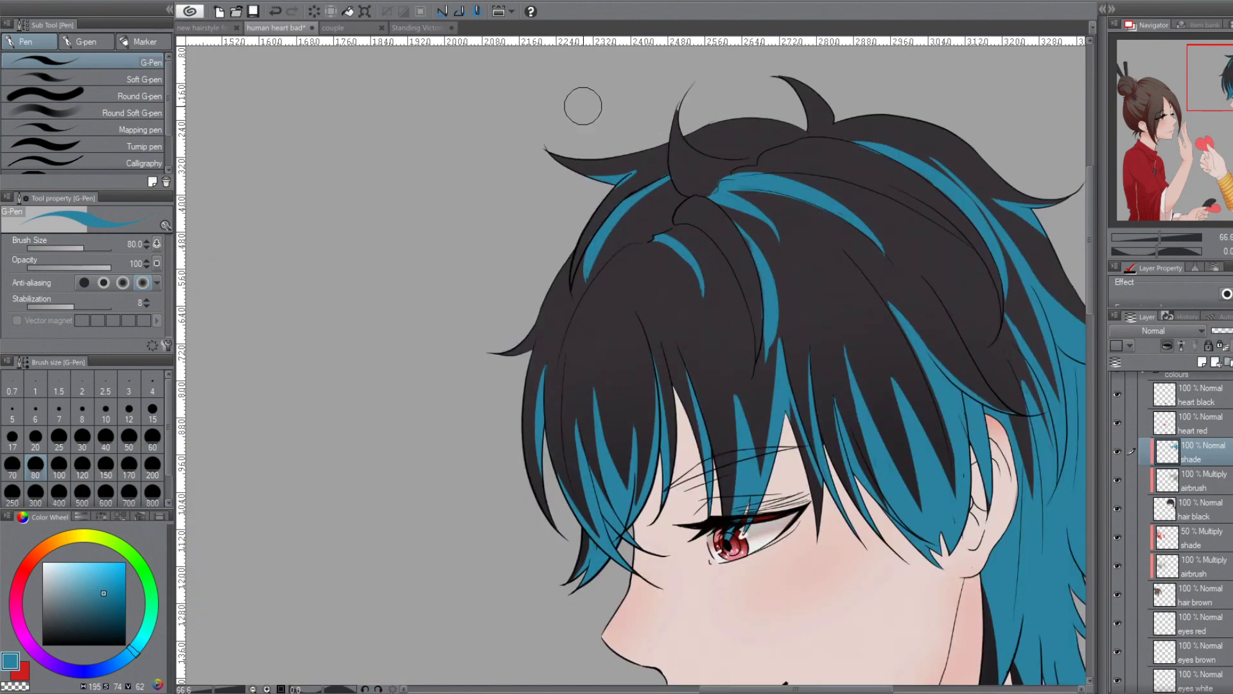
Shade the black ponytail and the tuft below the jaw, then recolour the hair shadows red on multiply at 30% opacity.
drag(771, 610, 430, 154)
key(h)
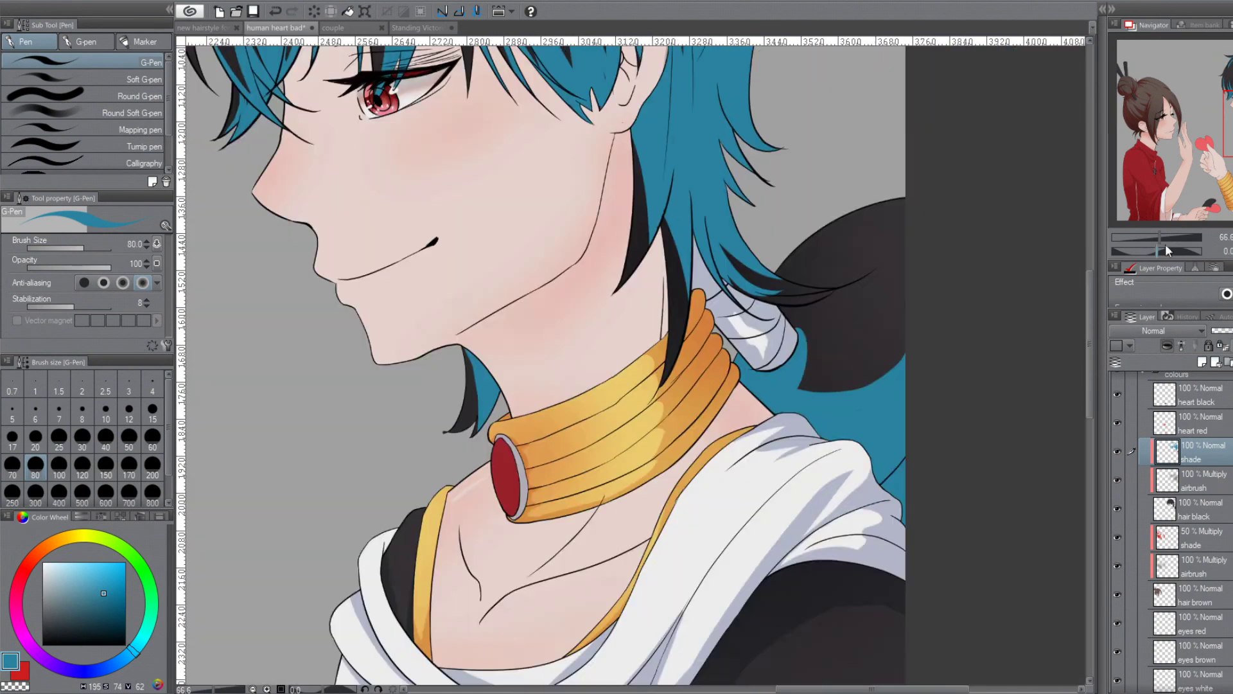
drag(578, 578, 579, 161)
key(h)
scroll(540, 360, down, 2)
scroll(636, 359, down, 2)
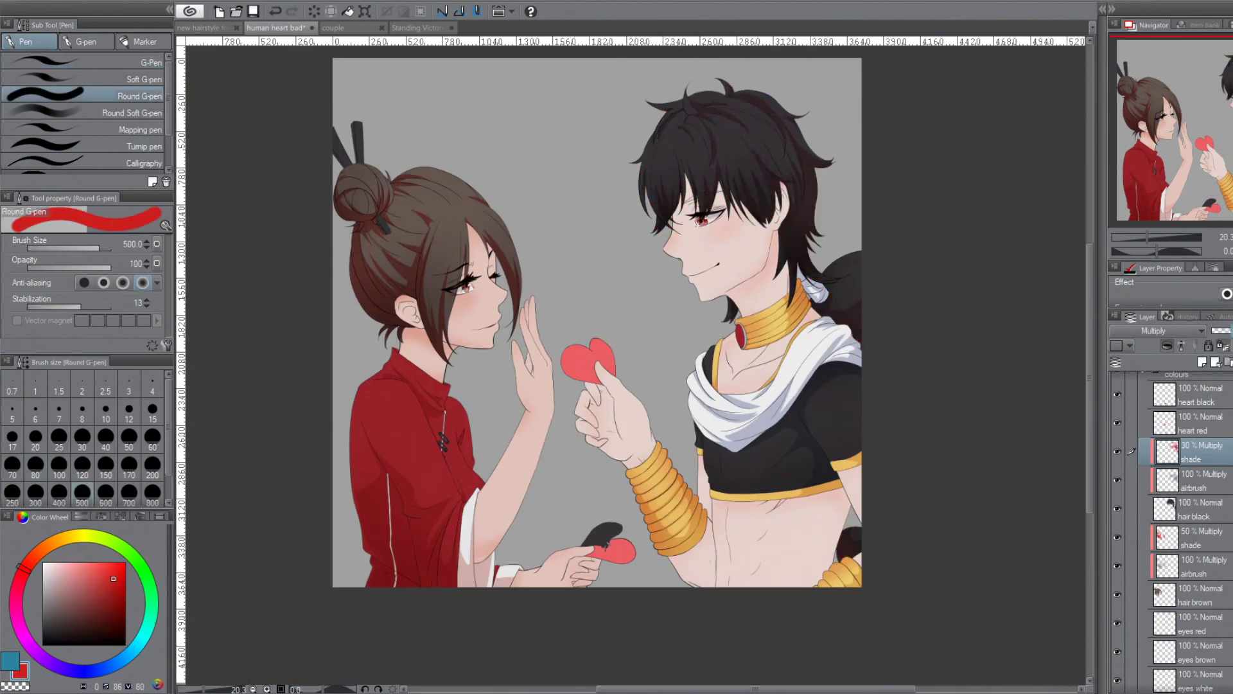
Shade the choker's red gem and silver rim on clipped multiply layers, and add white highlights to the gem.
scroll(1216, 141, up, 2)
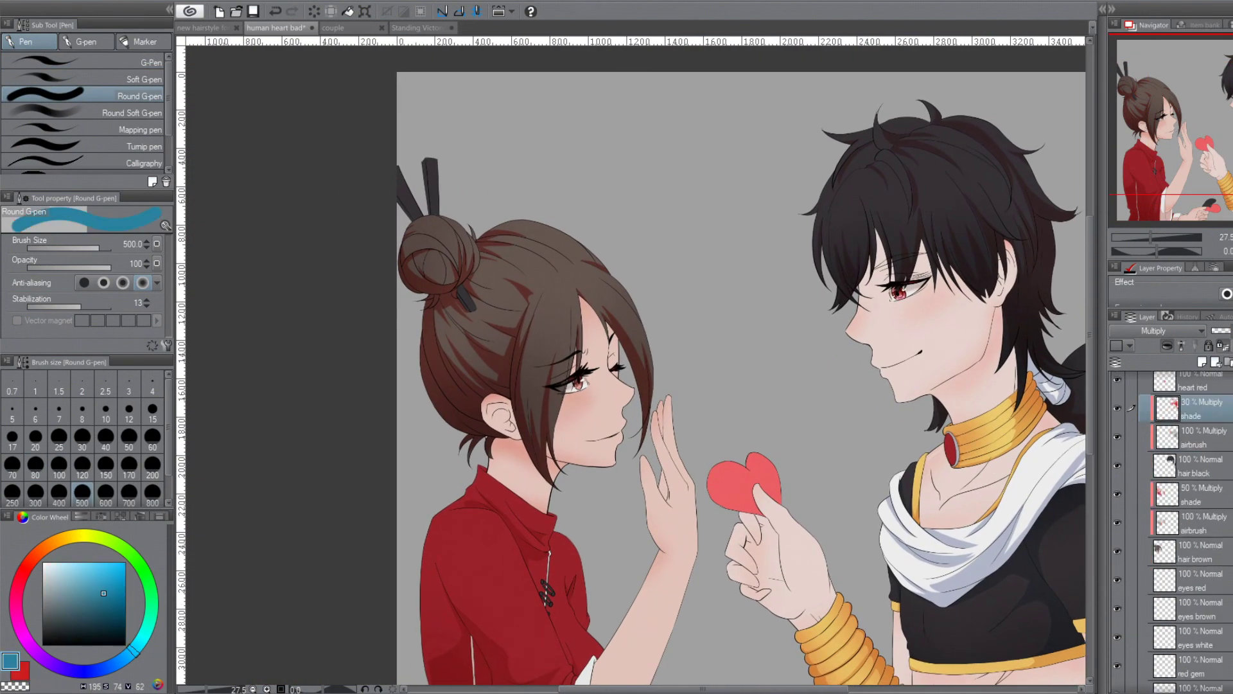
scroll(1188, 463, down, 3)
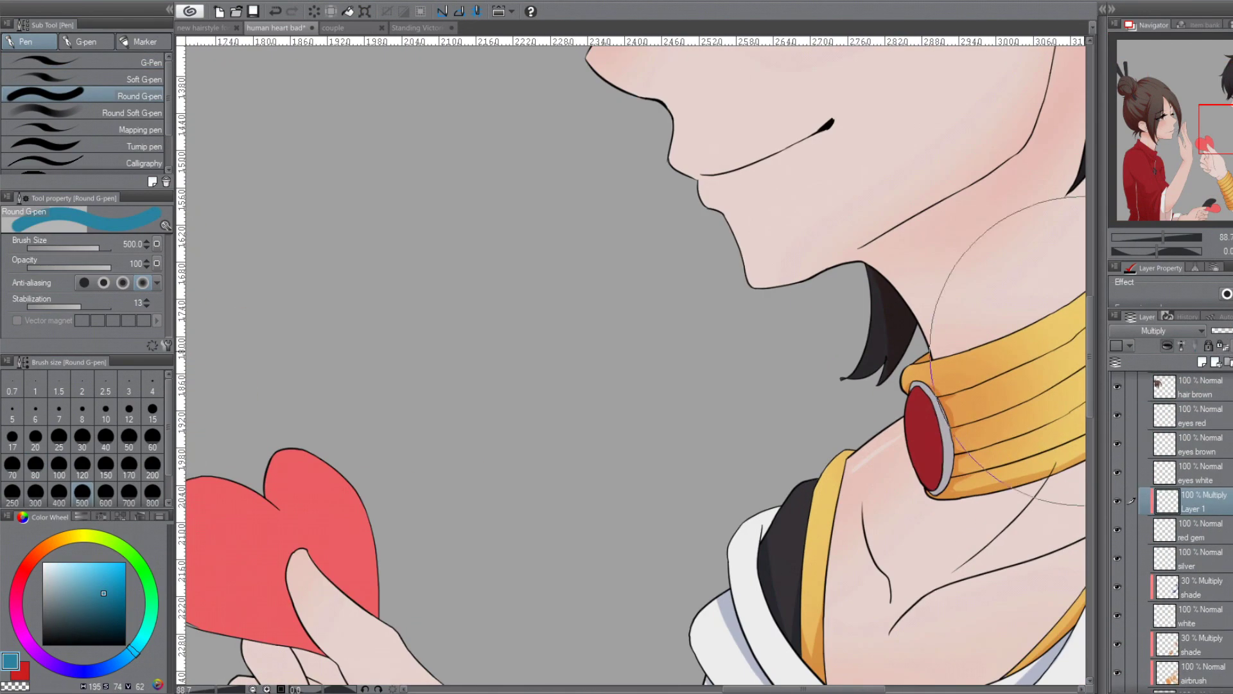
click(84, 62)
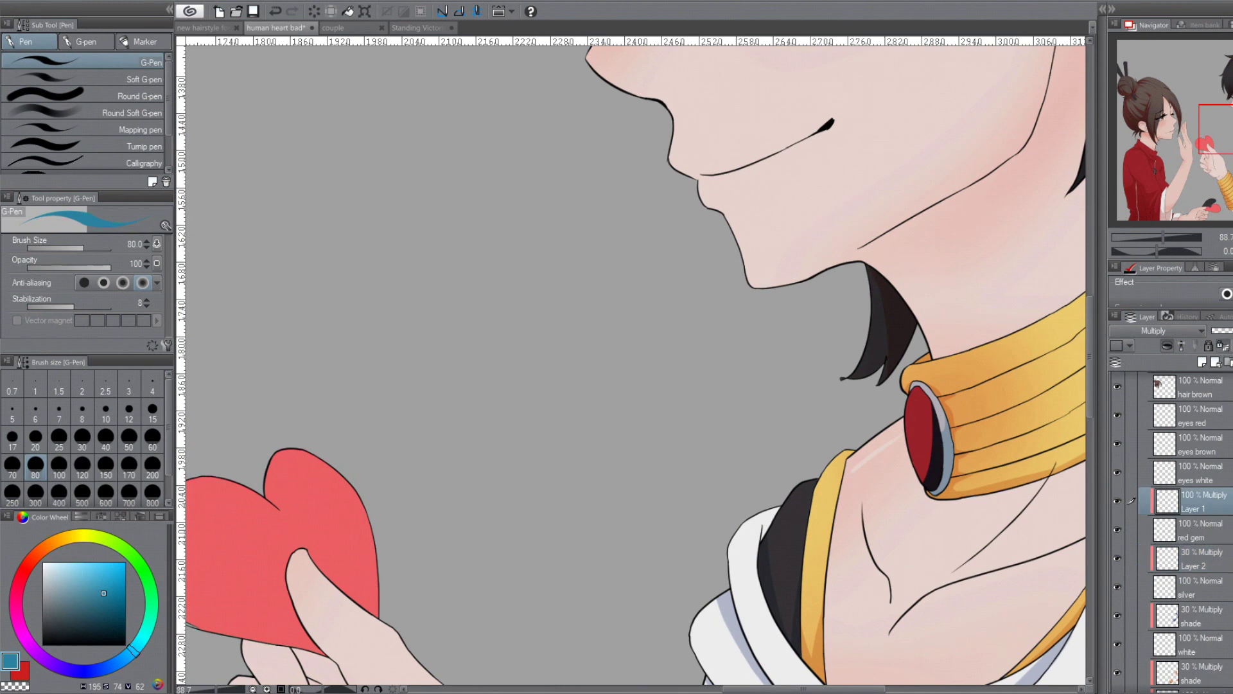
click(1200, 537)
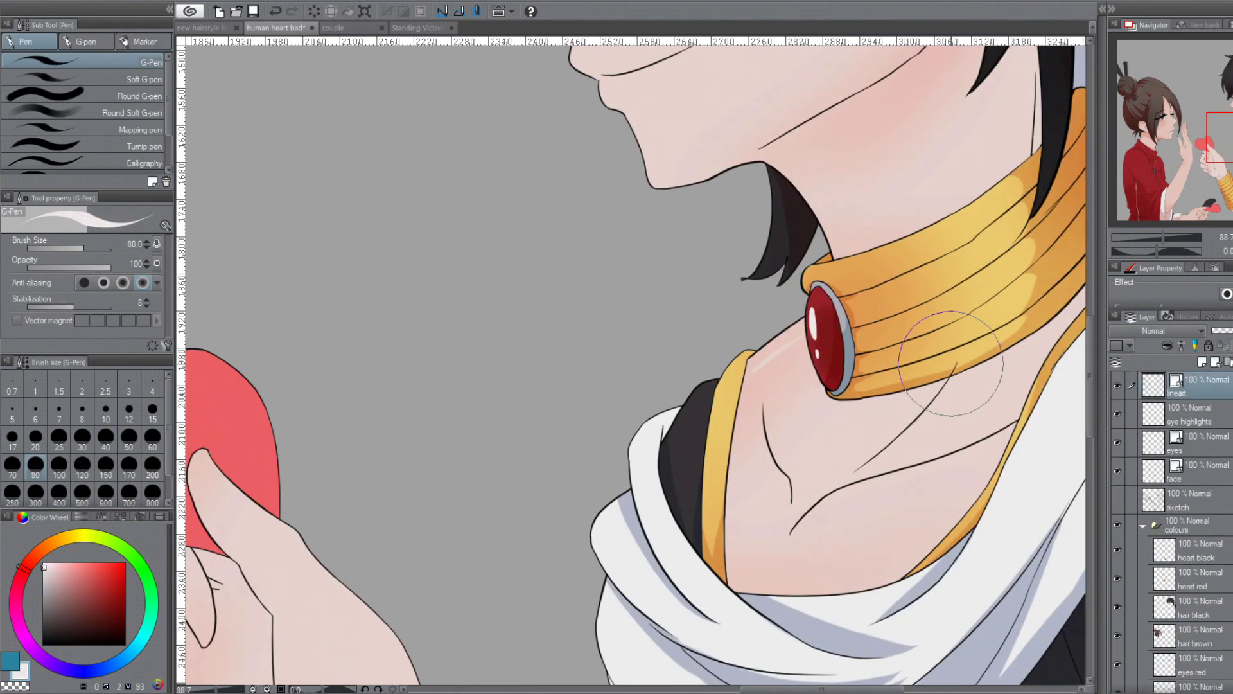
Block in blue shadows on the girl's forehead, face, ear and neck on a clipped layer above the skin airbrush.
click(103, 581)
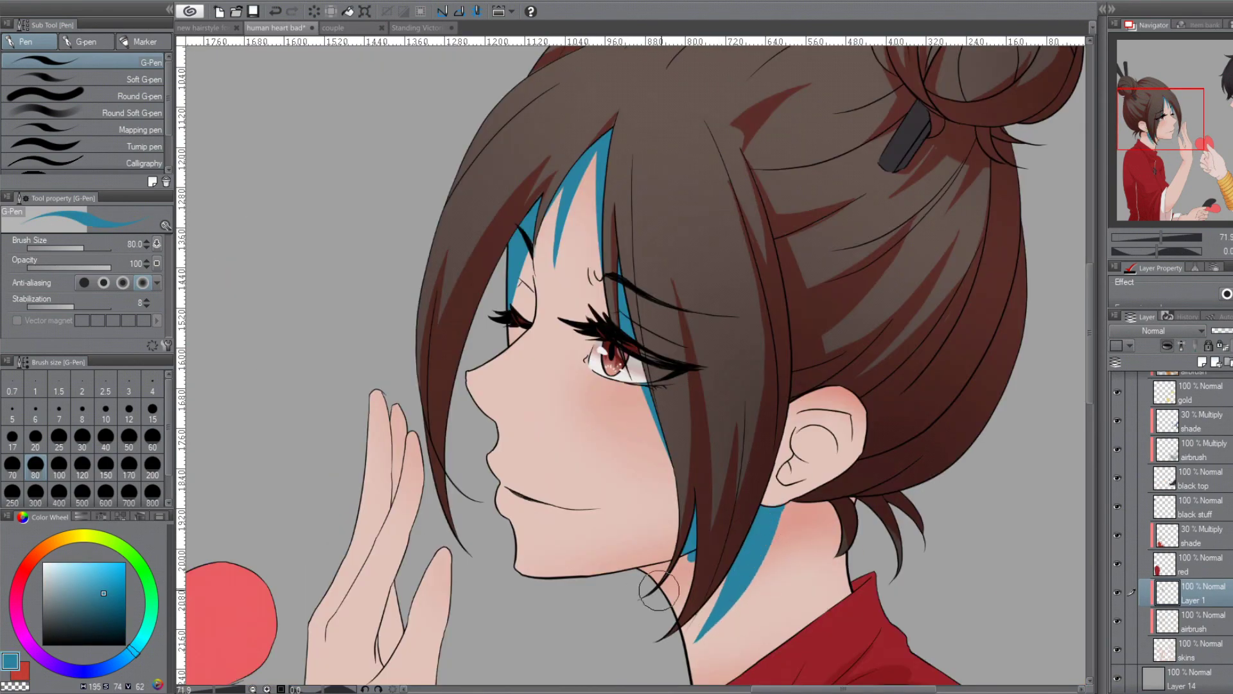
drag(659, 590, 707, 545)
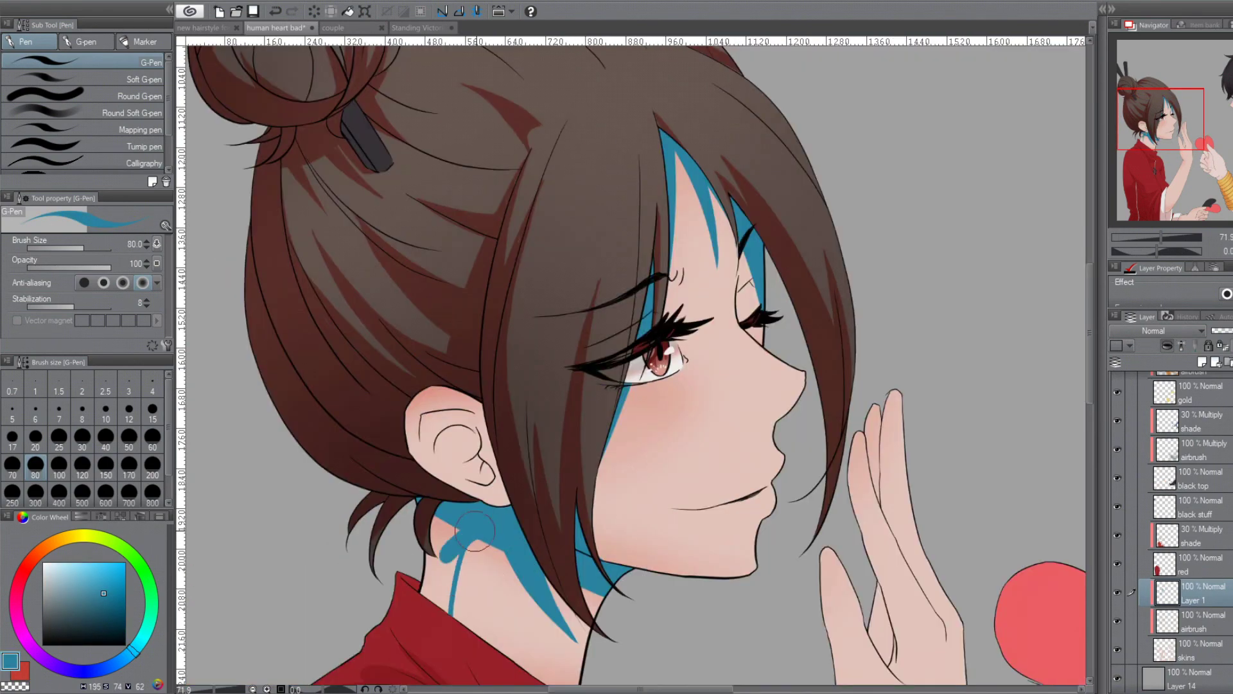
drag(848, 420, 791, 467)
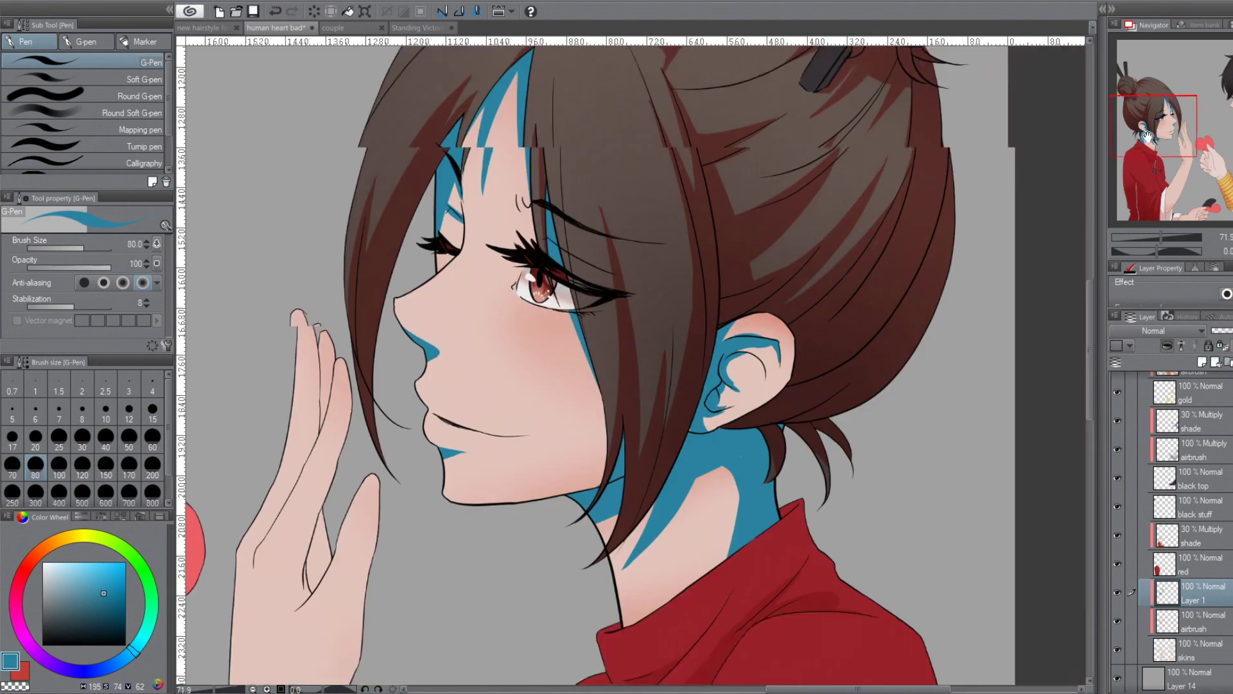
Shade the girl's raised hand between the fingers and her forearm near the white sleeve in blue.
mouse_move(517, 260)
mouse_down()
mouse_move(528, 217)
mouse_move(520, 359)
mouse_up()
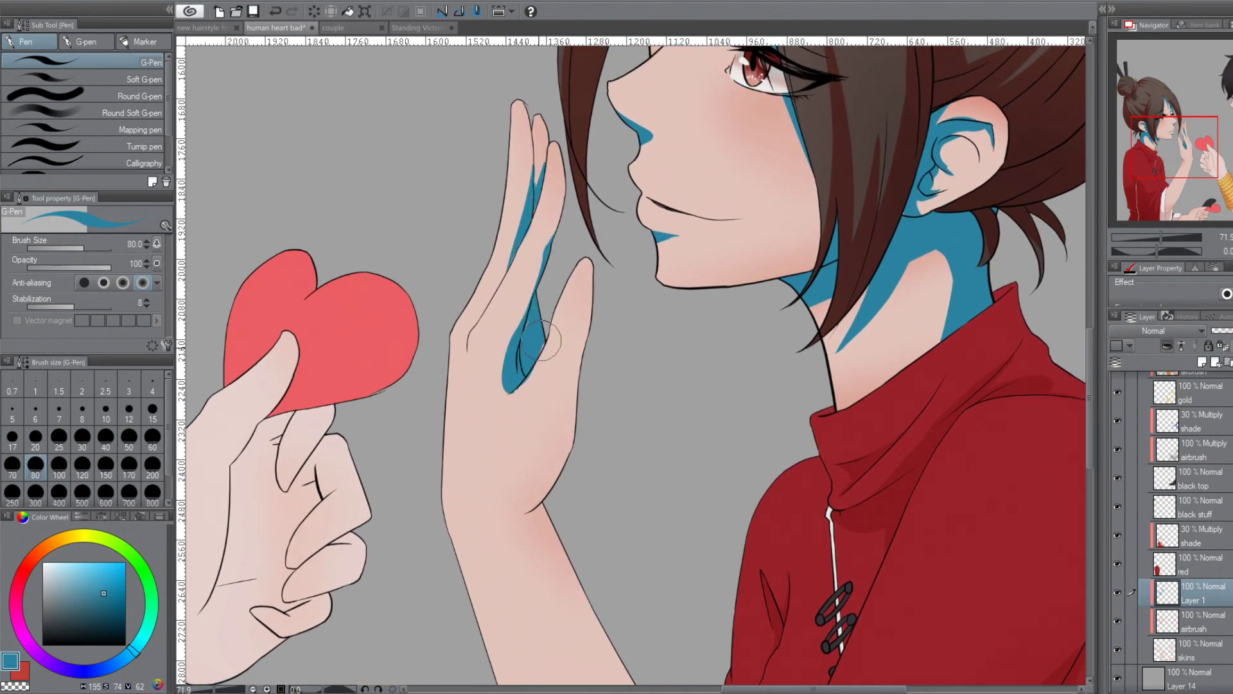
scroll(630, 359, down, 10)
drag(449, 488, 566, 383)
scroll(566, 383, down, 5)
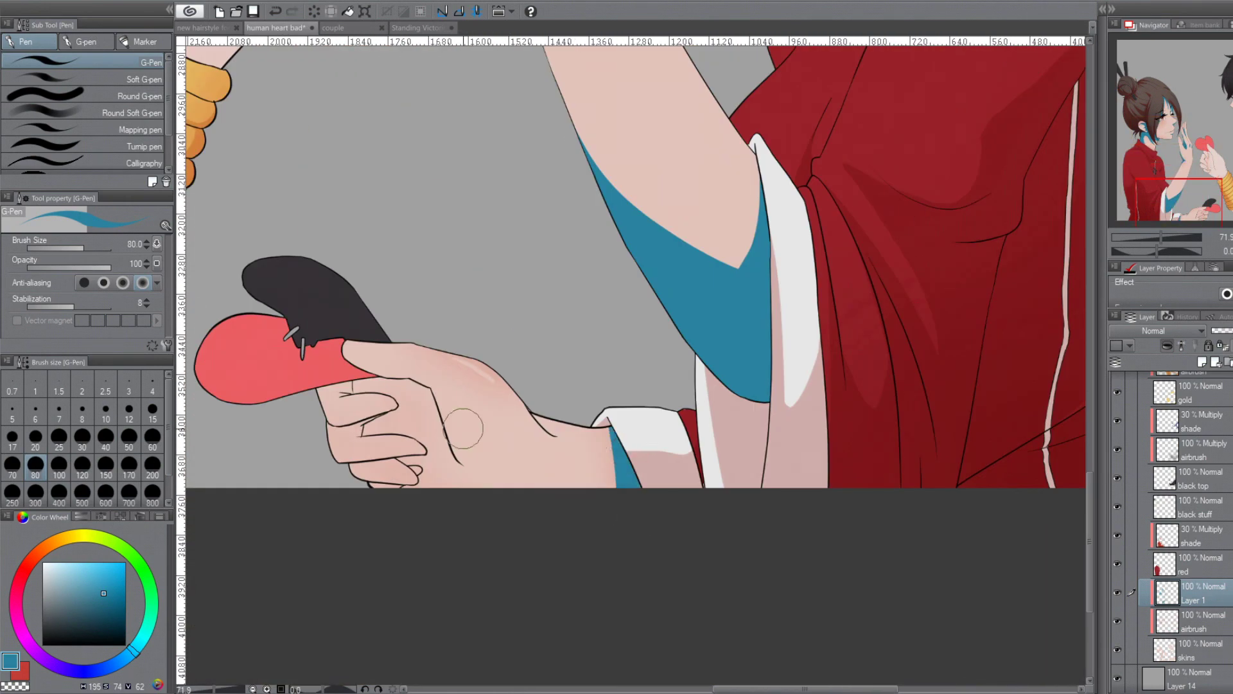
Shade the curled fingers and palm of the girl's lower hand holding the red and black heart.
drag(468, 385, 413, 454)
scroll(413, 454, up, 3)
drag(360, 411, 325, 504)
drag(360, 463, 410, 511)
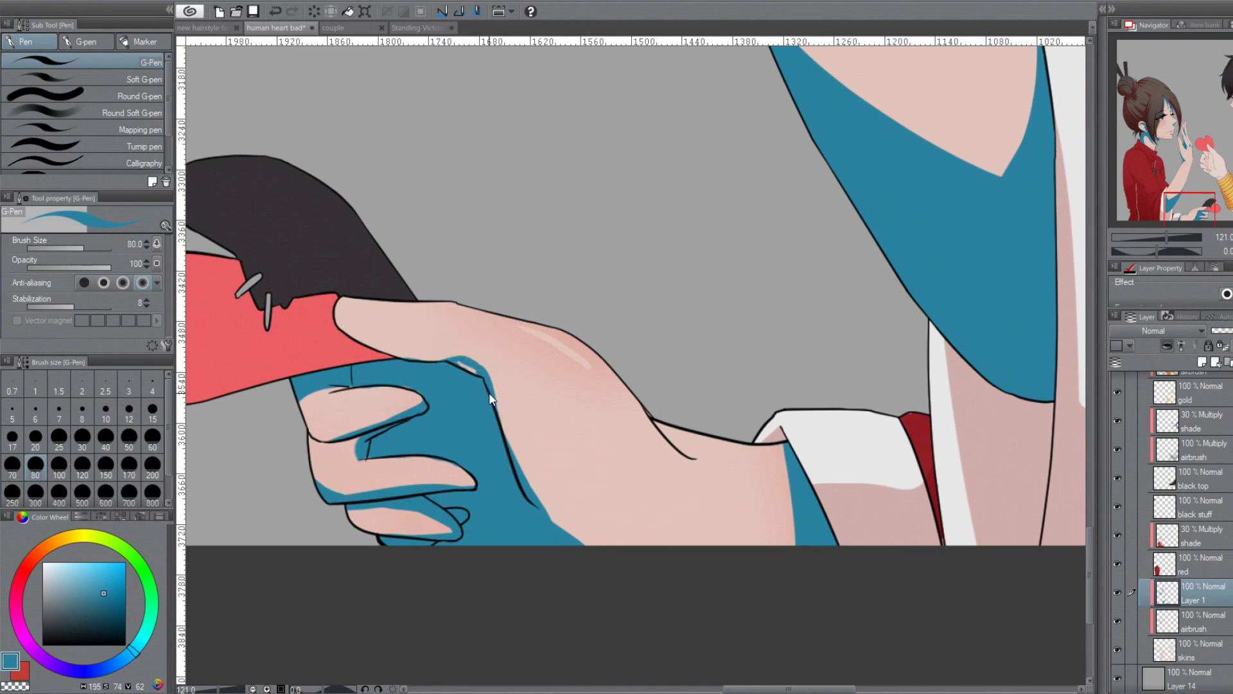
Shade the palm creases, lower edge and wrist of the black-haired character's hand above the gold bangles.
scroll(494, 417, up, 10)
drag(558, 193, 615, 443)
drag(485, 386, 584, 411)
mouse_move(481, 500)
mouse_down()
mouse_move(691, 514)
mouse_move(745, 565)
mouse_up()
drag(806, 437, 803, 479)
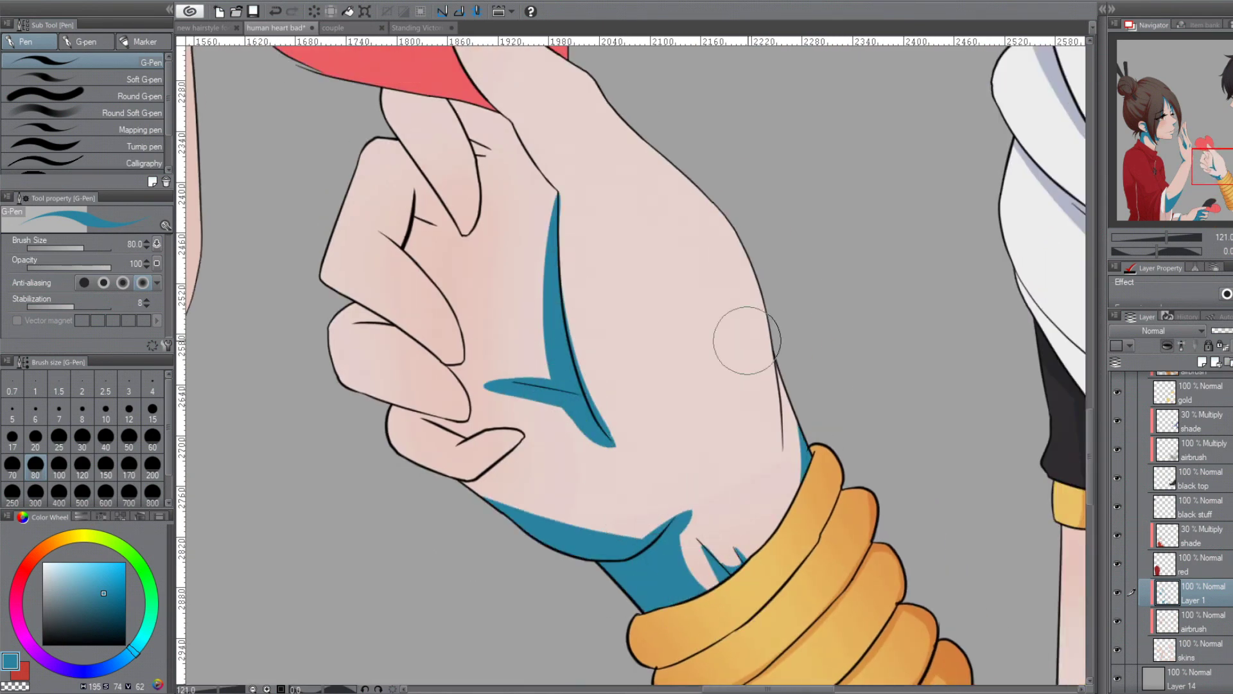
Shade between and beneath the curled fingers of the black-haired character's hand holding the red heart.
scroll(806, 453, left, 5)
drag(691, 250, 687, 308)
drag(737, 438, 668, 501)
drag(616, 443, 745, 473)
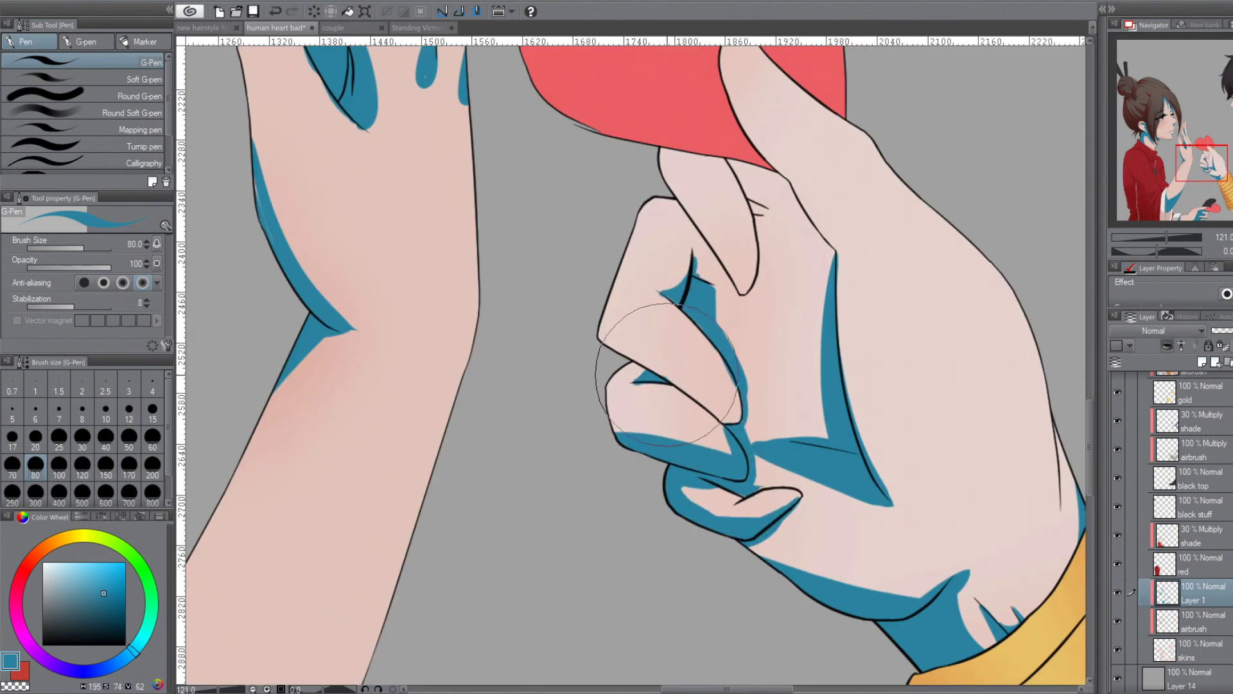
drag(600, 337, 738, 437)
drag(697, 238, 751, 321)
Shade the bare torso in blue beneath the top's hem, along the outer waist and at the abdominal creases.
scroll(753, 205, down, 5)
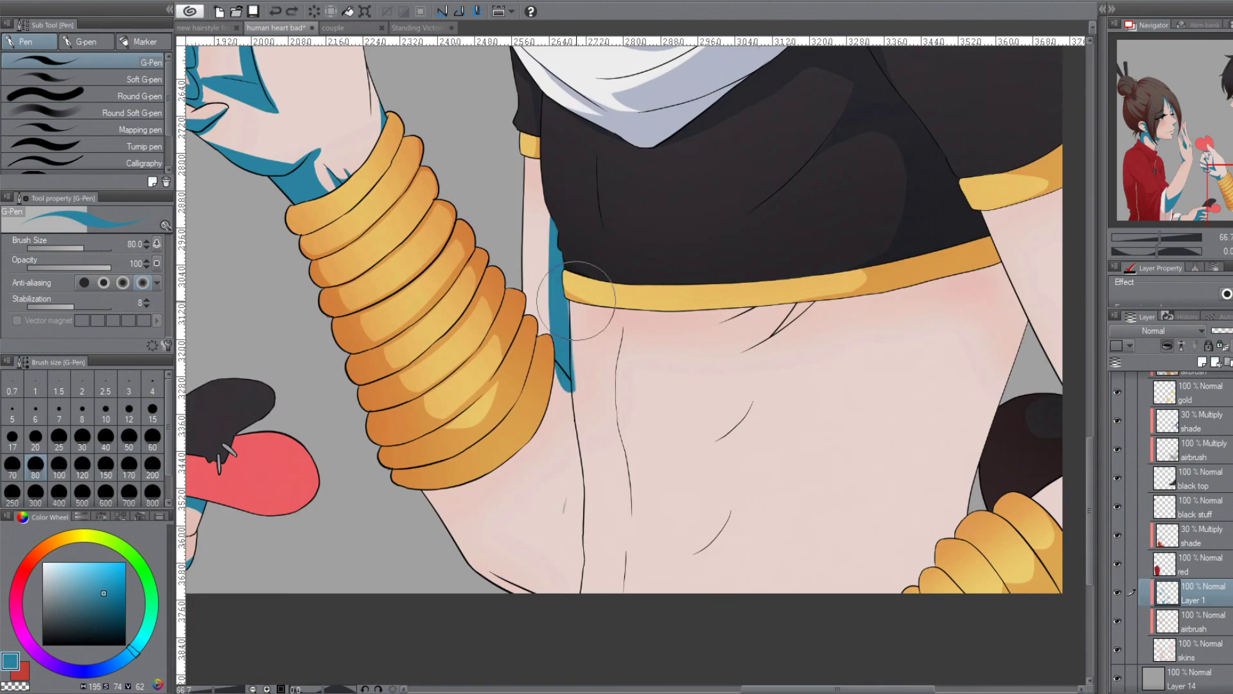
drag(983, 286, 578, 309)
scroll(812, 313, down, 2)
drag(726, 514, 691, 559)
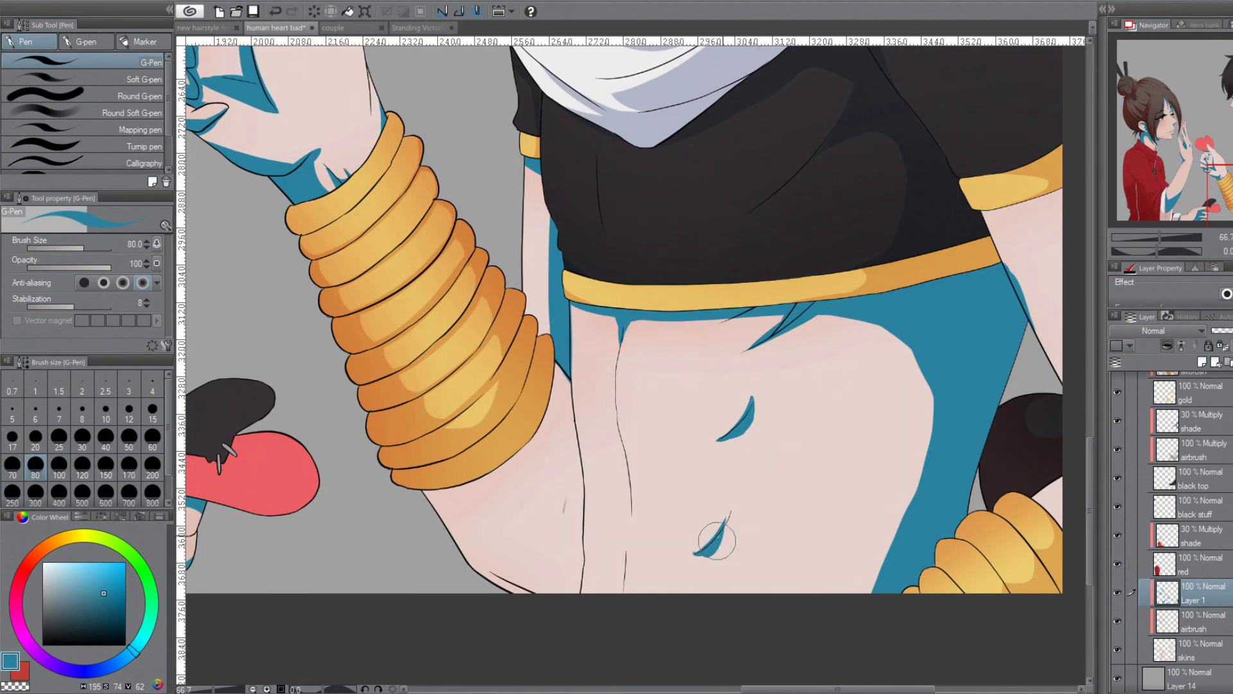
Shade the black-haired character's chest in blue along the neckline, under the gold collar and beside the collarbones.
key(h)
key(h)
scroll(863, 443, up, 10)
drag(690, 403, 791, 358)
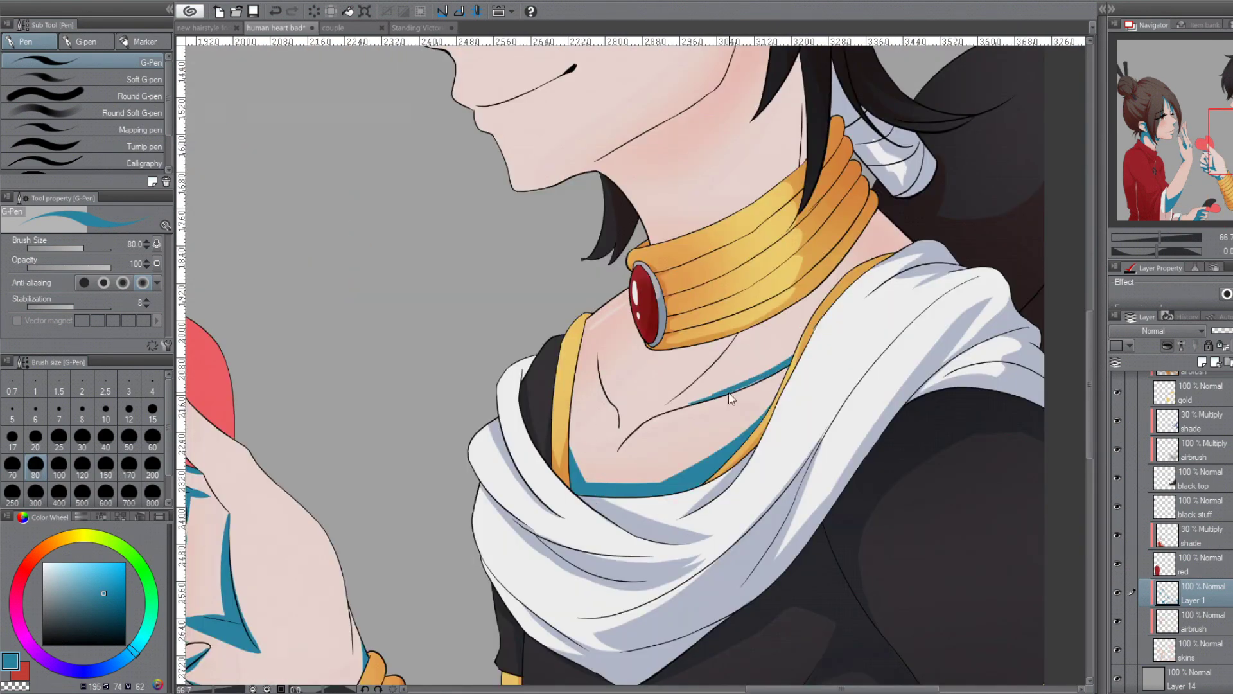
drag(703, 378, 738, 399)
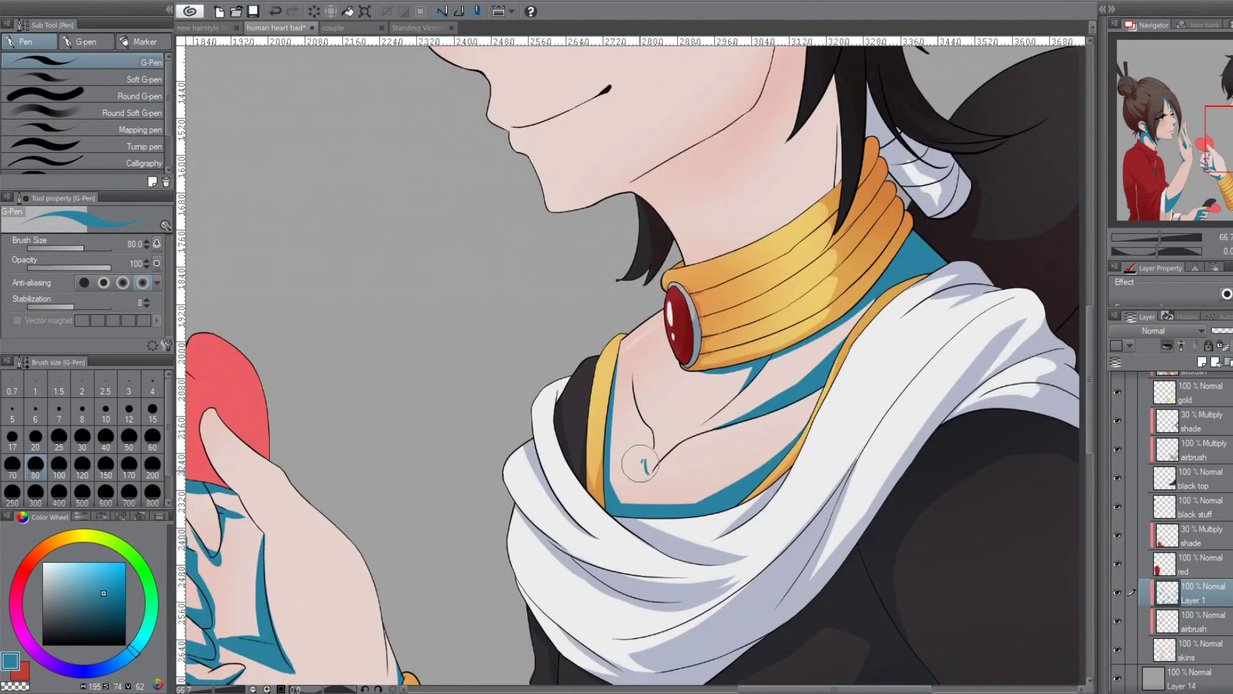
Shade the black-haired character's neck, jaw edge, inner ear and forehead beneath the fringe in blue.
scroll(636, 363, up, 5)
drag(790, 253, 827, 363)
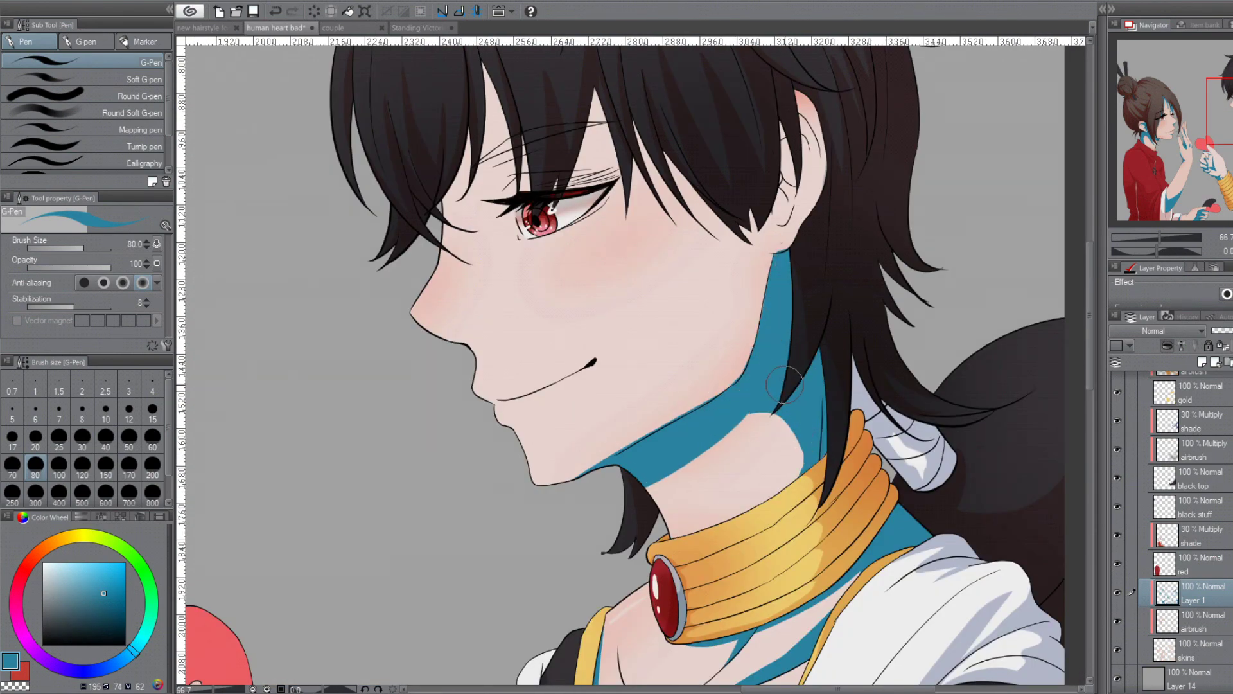
key(h)
drag(831, 199, 867, 308)
drag(549, 312, 624, 236)
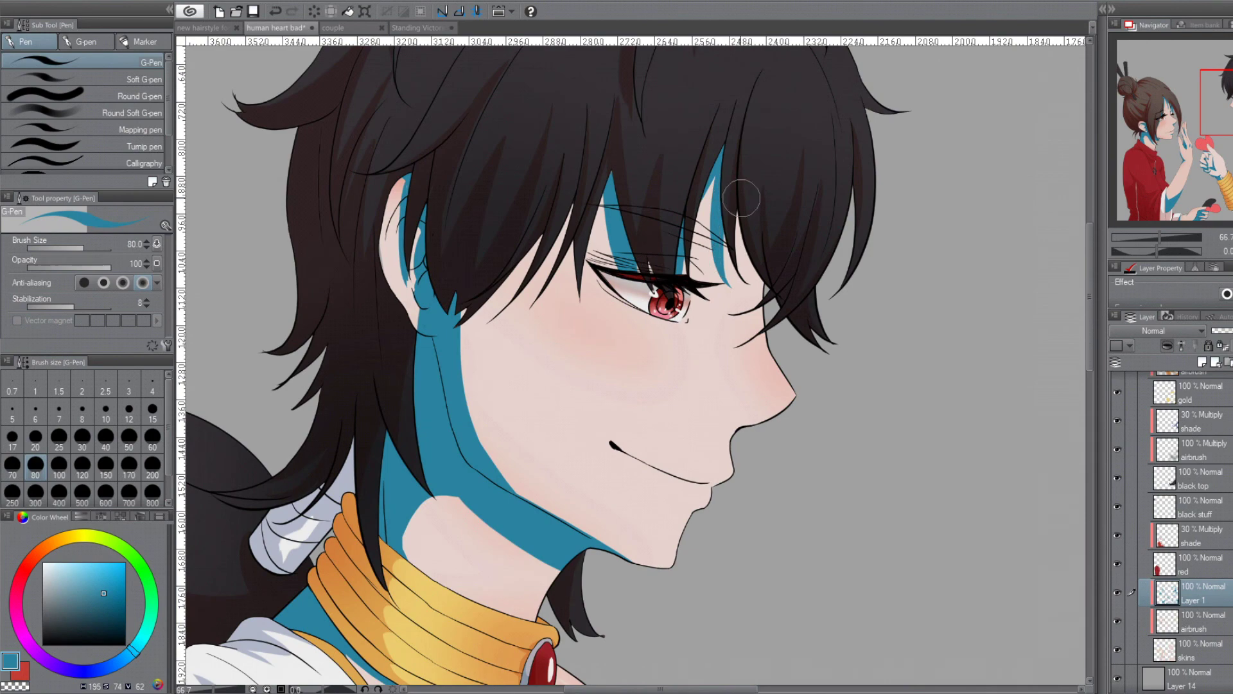
Recolour all the blue skin shading to red with a size 500 Round G-pen and lower its layer's opacity to 40%.
key(h)
key(ctrl+0)
click(140, 96)
click(82, 495)
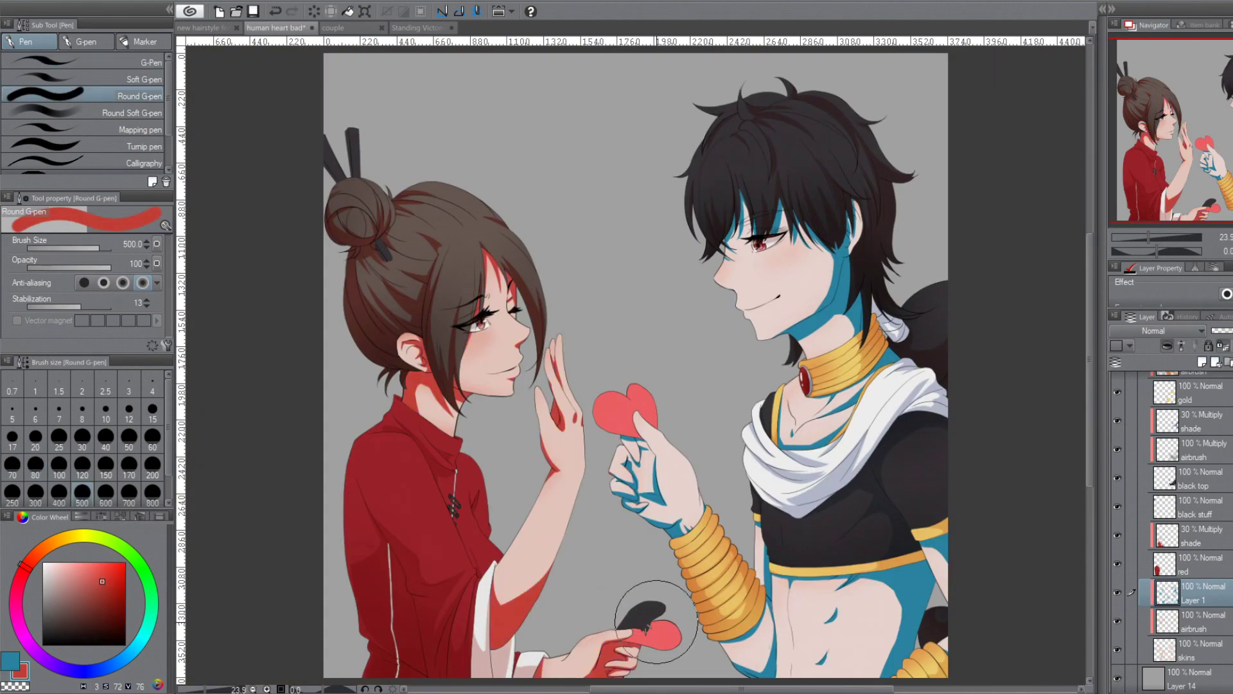
drag(1228, 330, 1220, 330)
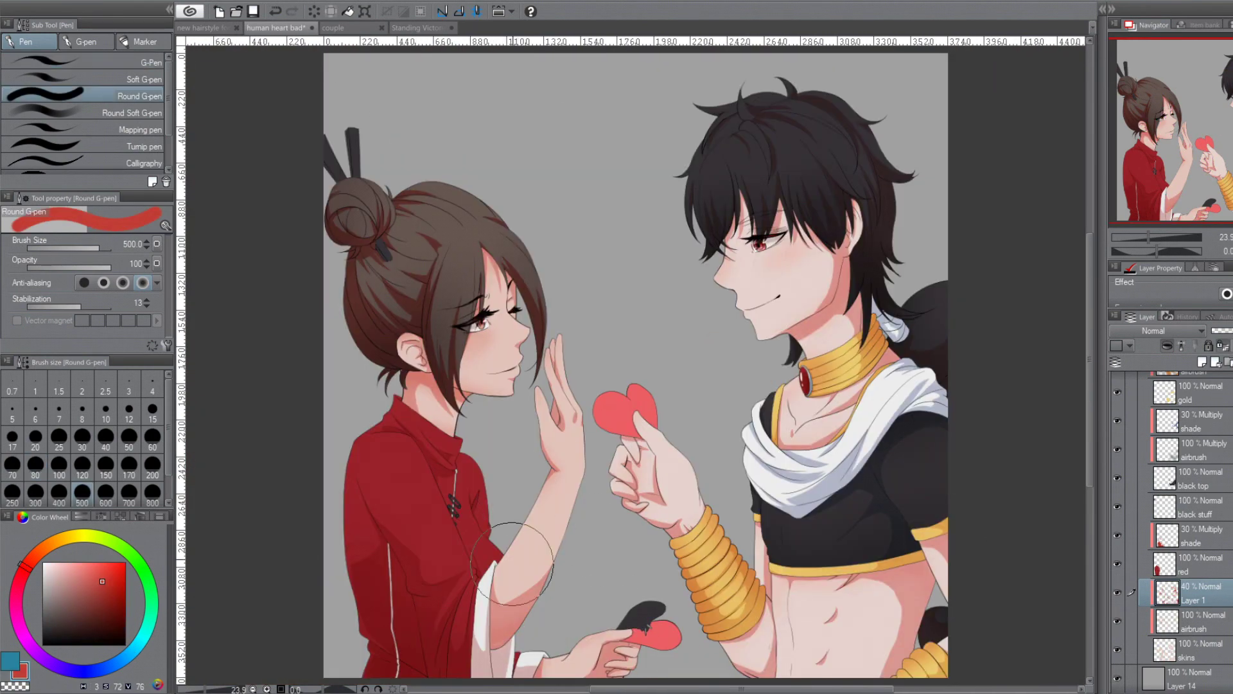
Paint the black-haired character's eyebrow dark on the eyebrow layer, hiding the hair black layer while painting and restoring it.
click(140, 63)
click(65, 632)
scroll(803, 244, up, 5)
click(1195, 427)
click(1117, 456)
drag(620, 302, 901, 207)
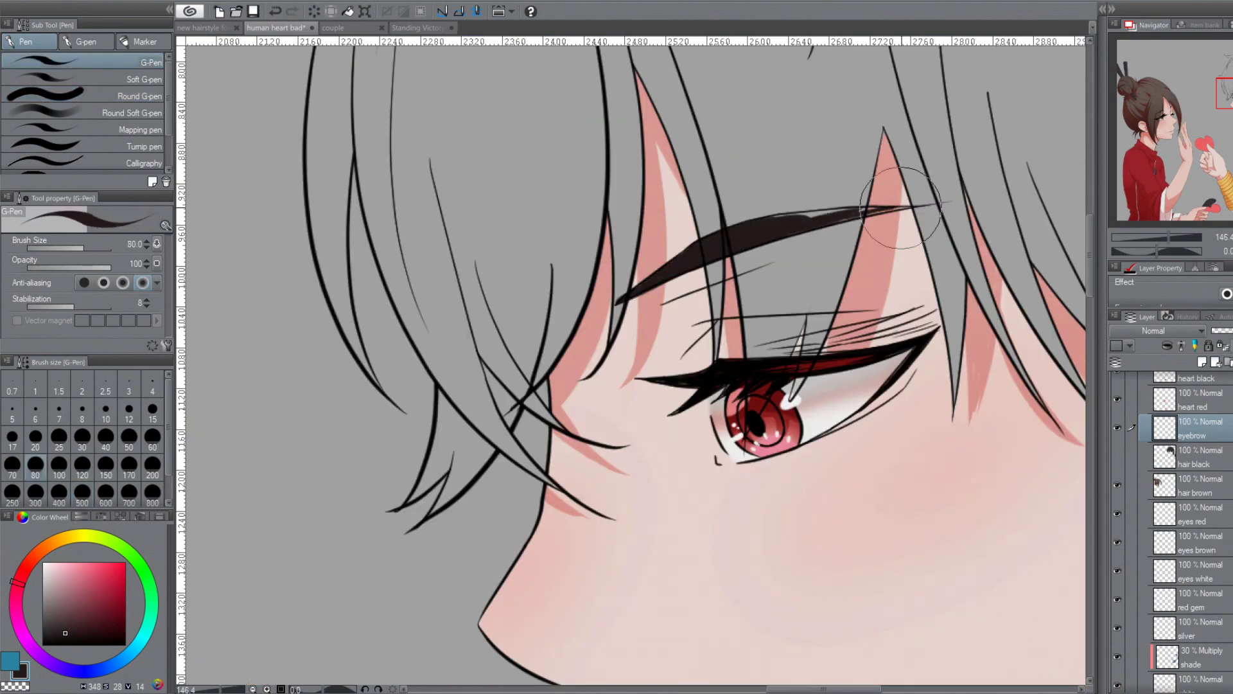
click(1118, 456)
scroll(642, 321, down, 10)
scroll(1188, 514, up, 5)
Airbrush soft light pink over the red heart on a layer clipped above heart red and change that layer's blending mode.
click(1205, 581)
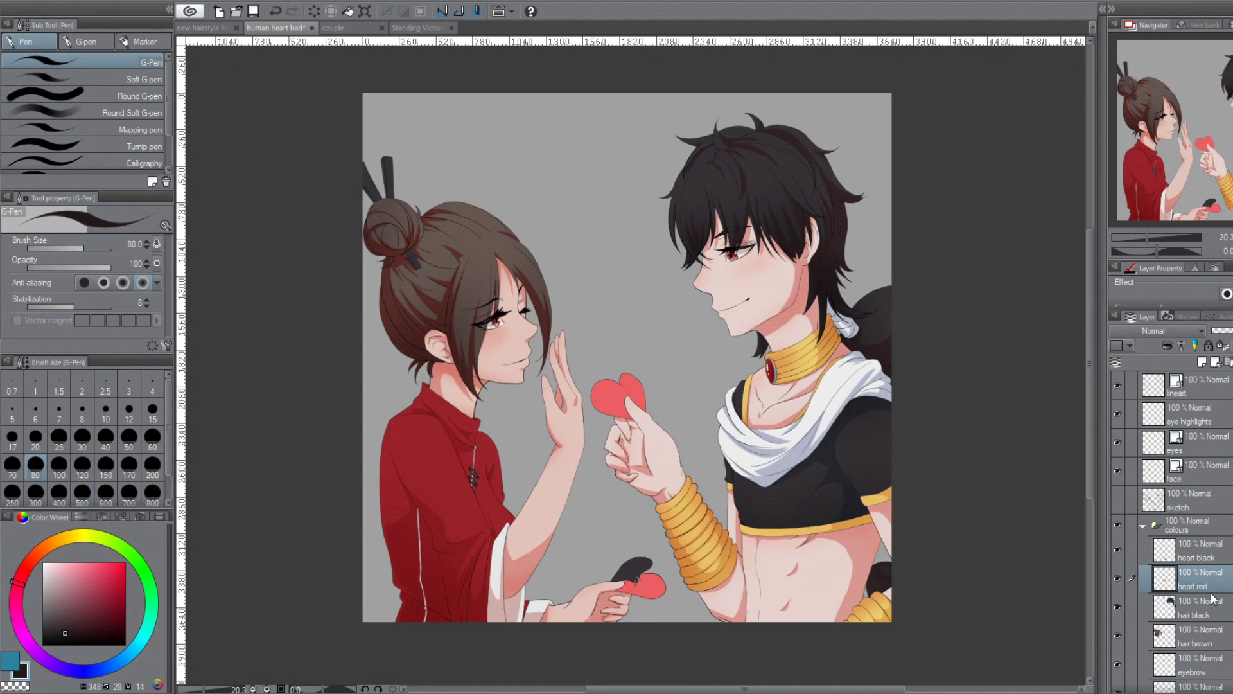
scroll(629, 398, up, 5)
key(b)
click(148, 96)
drag(604, 392, 681, 418)
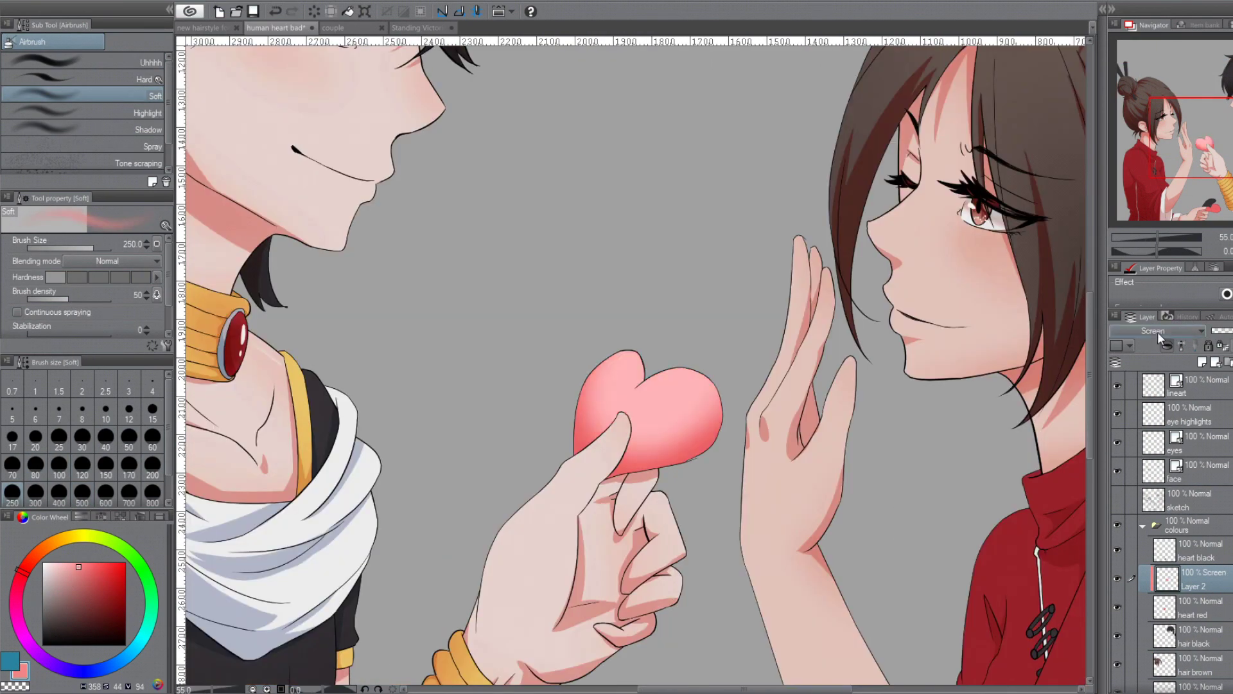
click(1172, 330)
click(1156, 385)
Group the line layers into a folder named linearts beneath the eye highlights, and add a new layer above the folder.
scroll(630, 360, down, 8)
click(1142, 526)
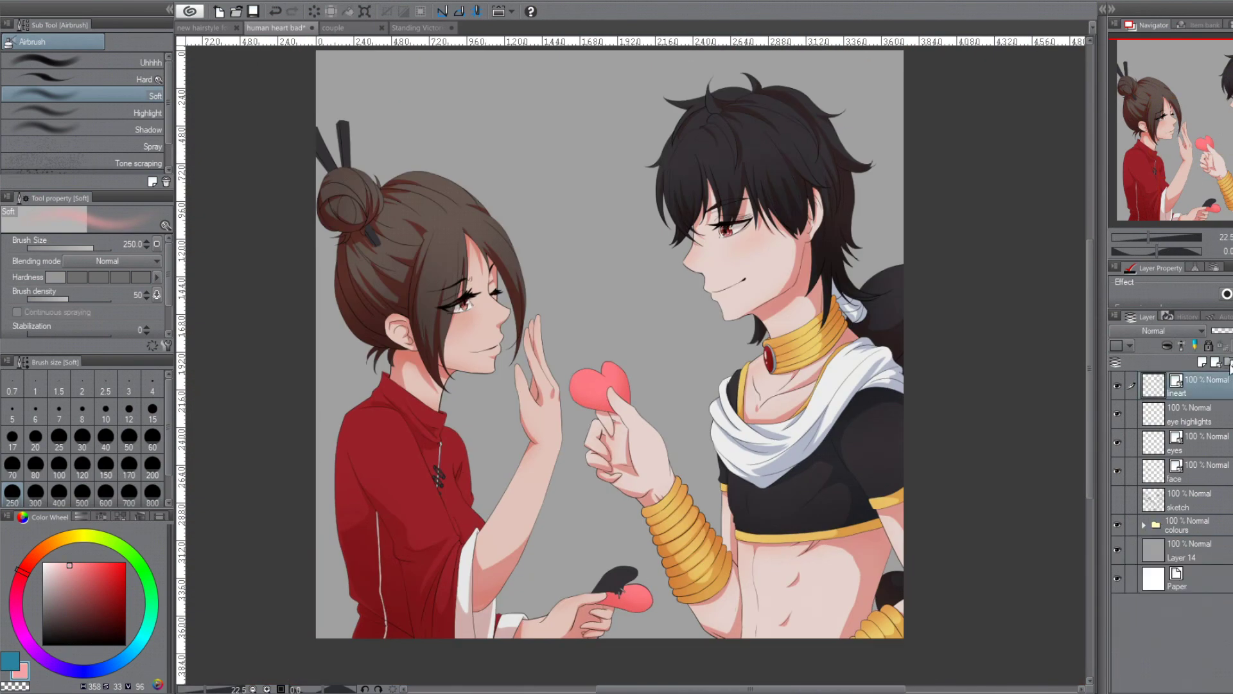
click(1188, 411)
scroll(643, 321, up, 5)
scroll(642, 321, down, 5)
click(1142, 411)
click(1202, 362)
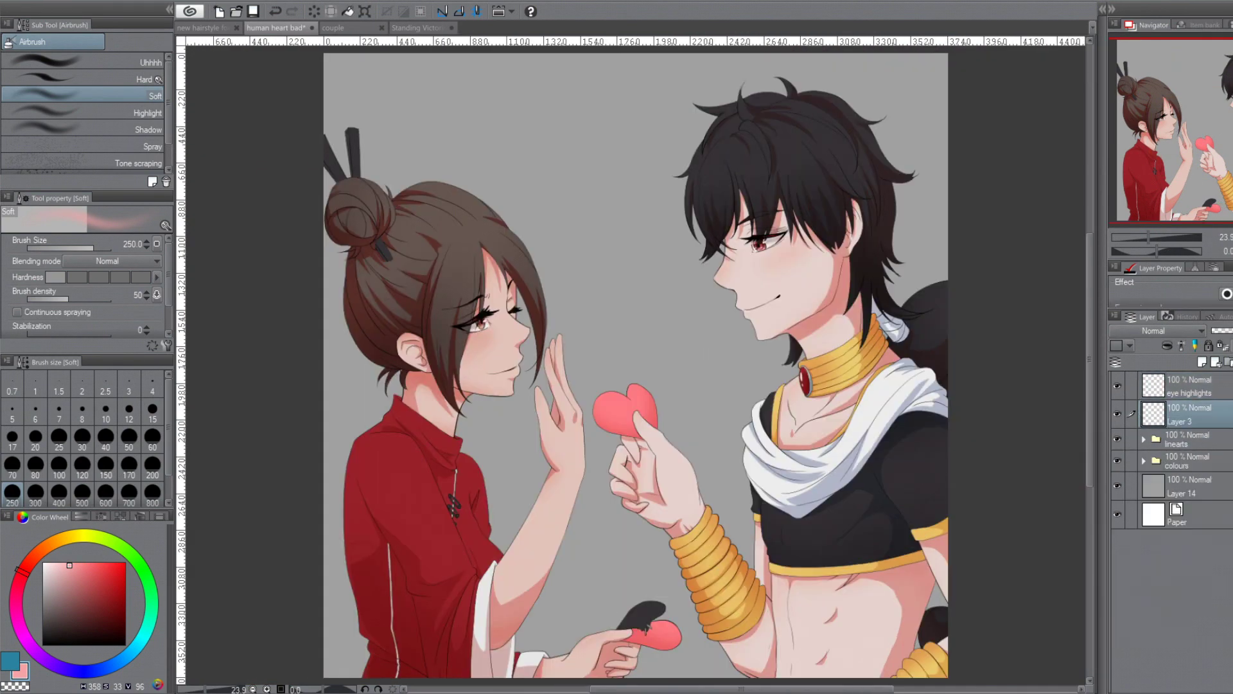
Fill the new layer with dark red as the line colour for the linearts folder.
key(g)
click(110, 606)
click(571, 246)
Try a soft red airbrush glow at size 1500 over the girl and the raised heart on the Overlay lighting layer.
scroll(571, 247, up, 3)
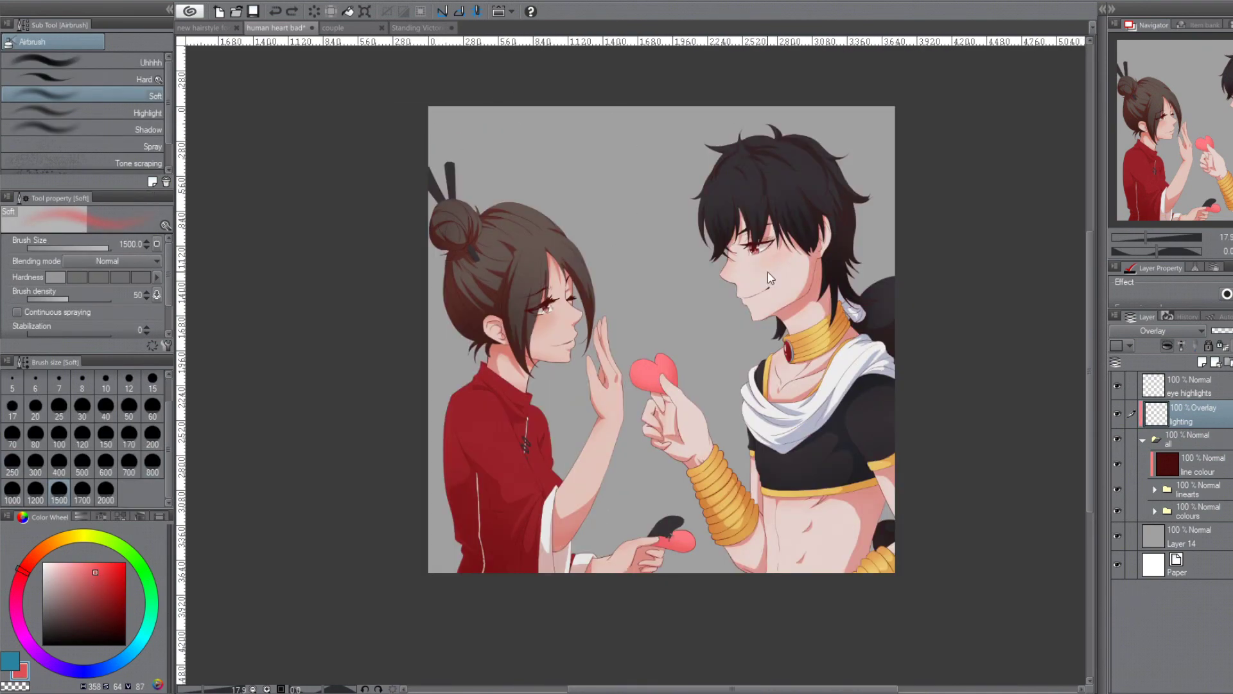
drag(771, 278, 633, 455)
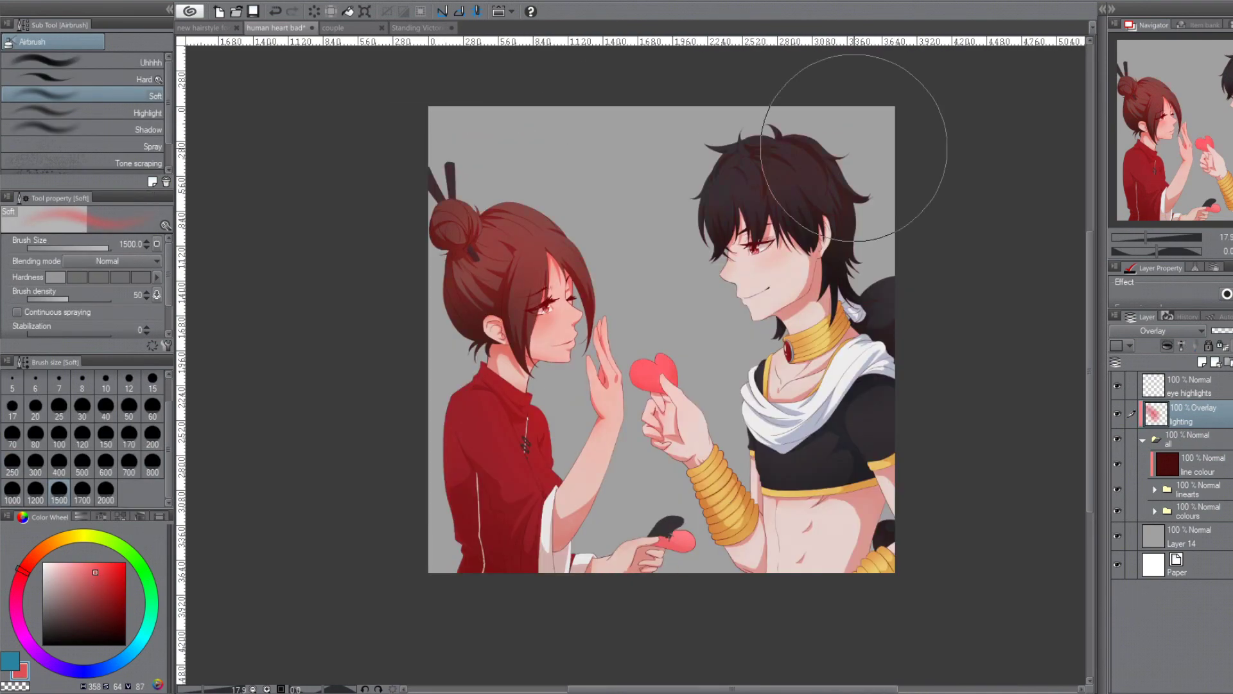
scroll(634, 455, up, 1)
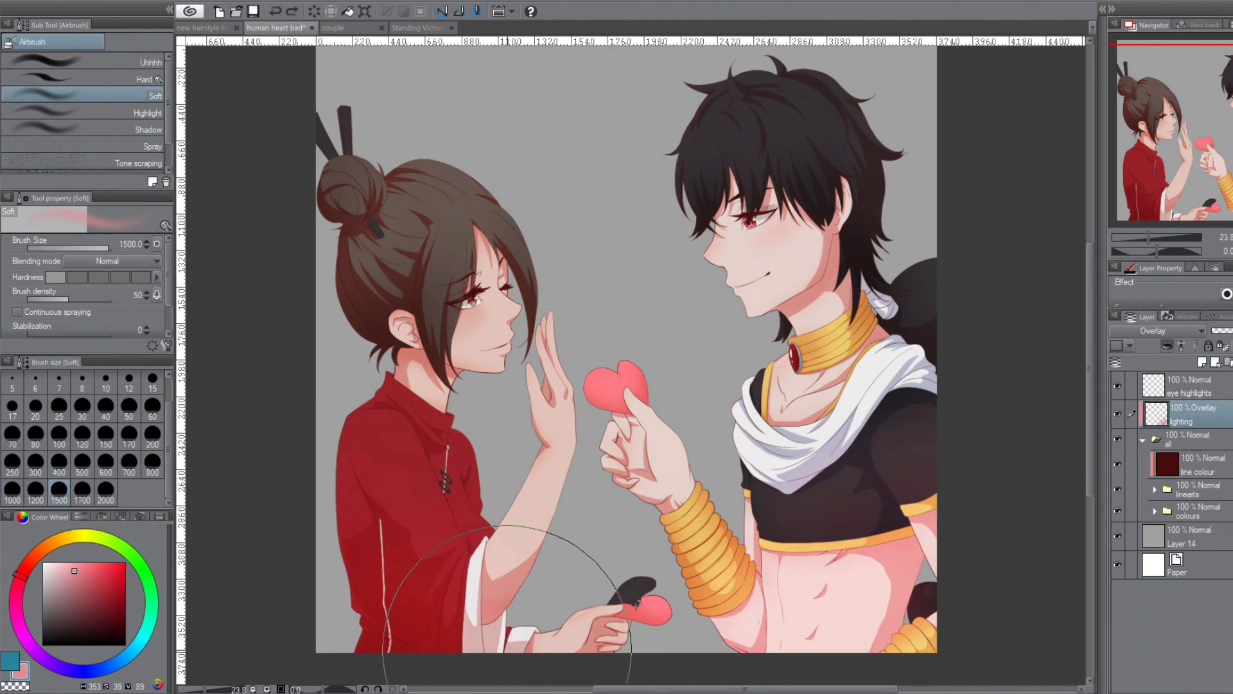